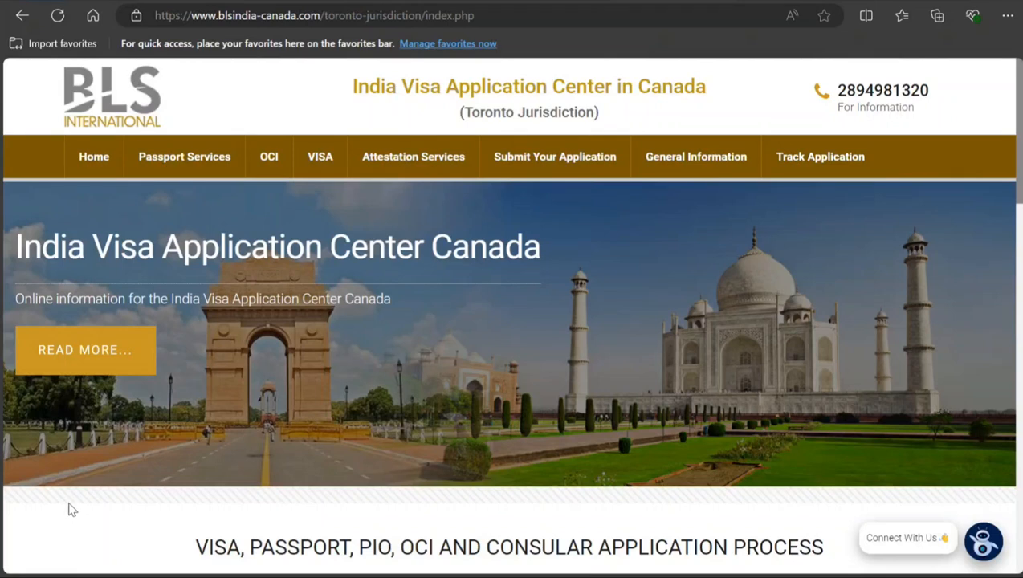
Step: Open the Student Visa page from the visa types of the Toronto jurisdiction site
mouse_move(334, 163)
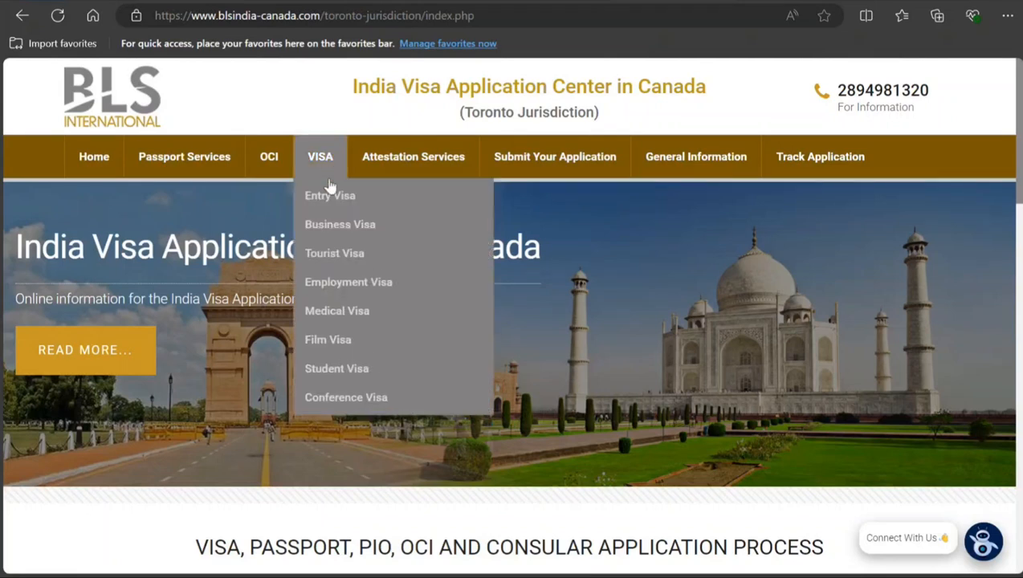
click(310, 377)
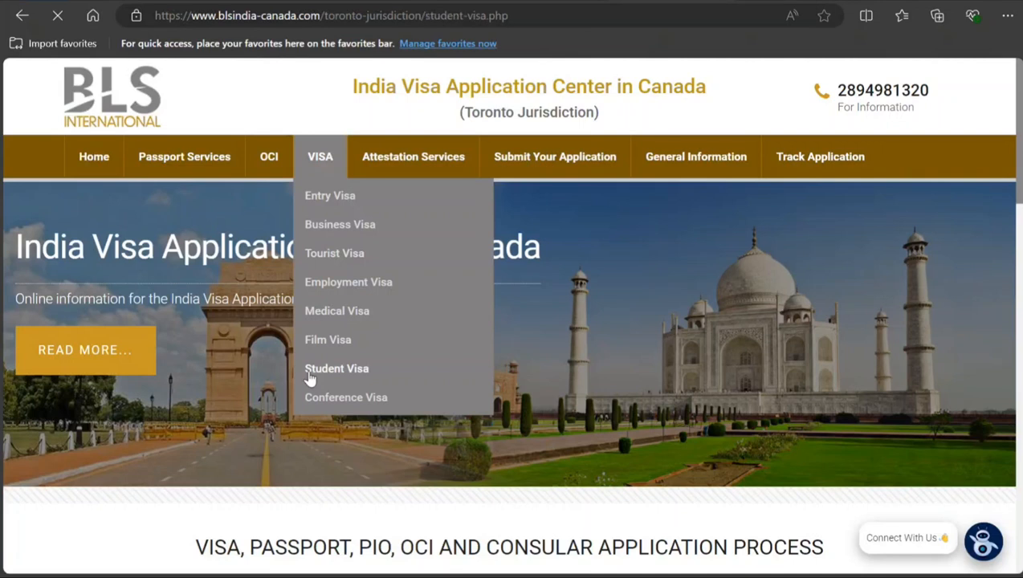
scroll(71, 383, down, 2)
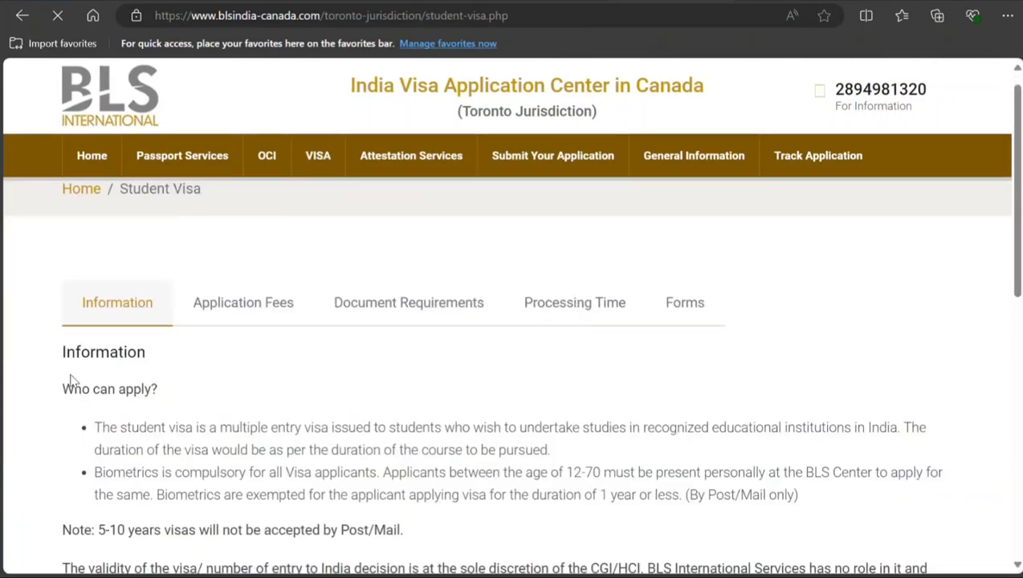
Step: Read the student visa information on who can apply, biometrics rules for ages 12-70, and the note on 5-10 year visas
drag(169, 289, 309, 330)
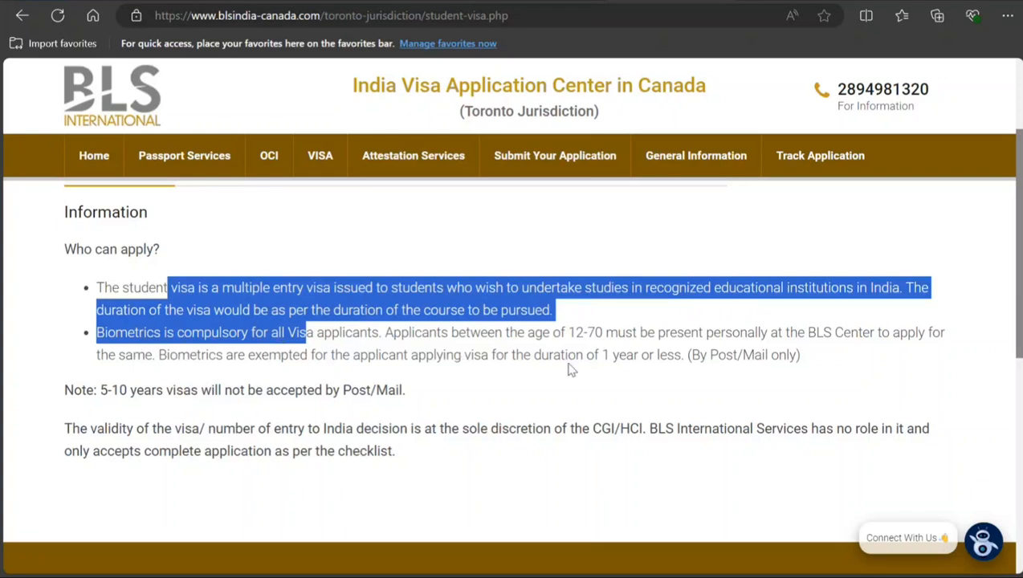
click(452, 338)
drag(451, 338, 740, 336)
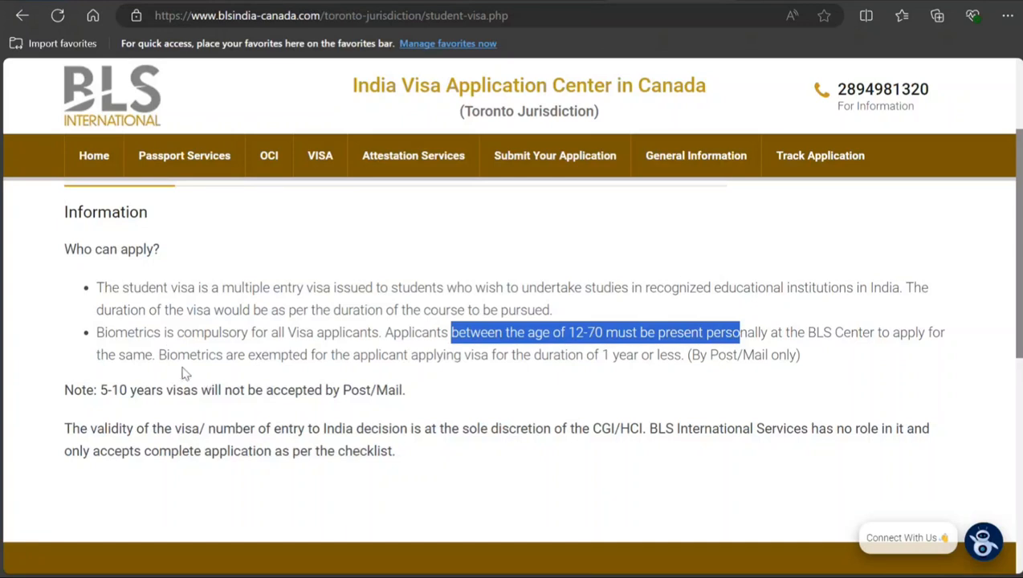
drag(170, 353, 255, 363)
scroll(217, 413, down, 2)
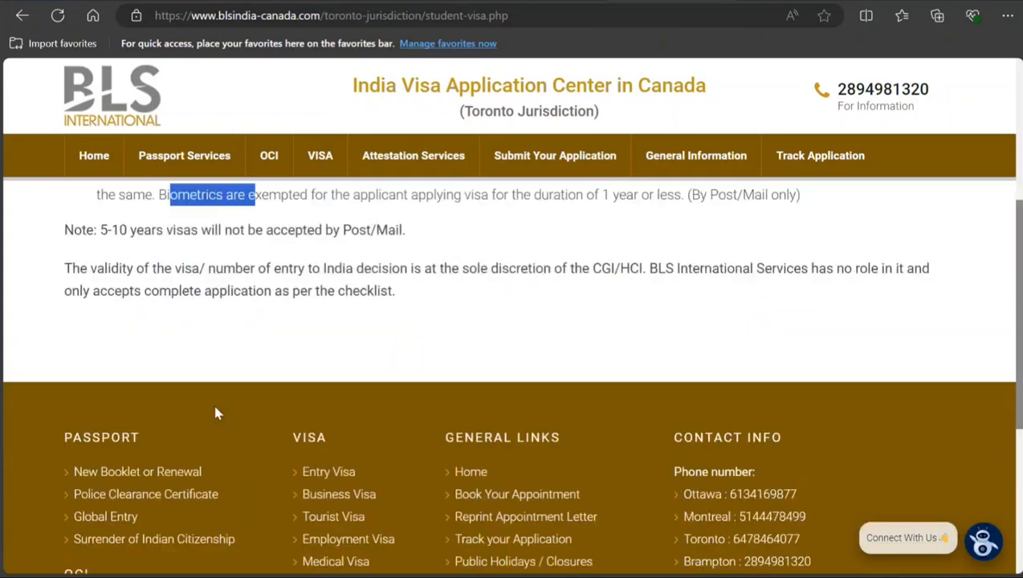
scroll(215, 414, up, 1)
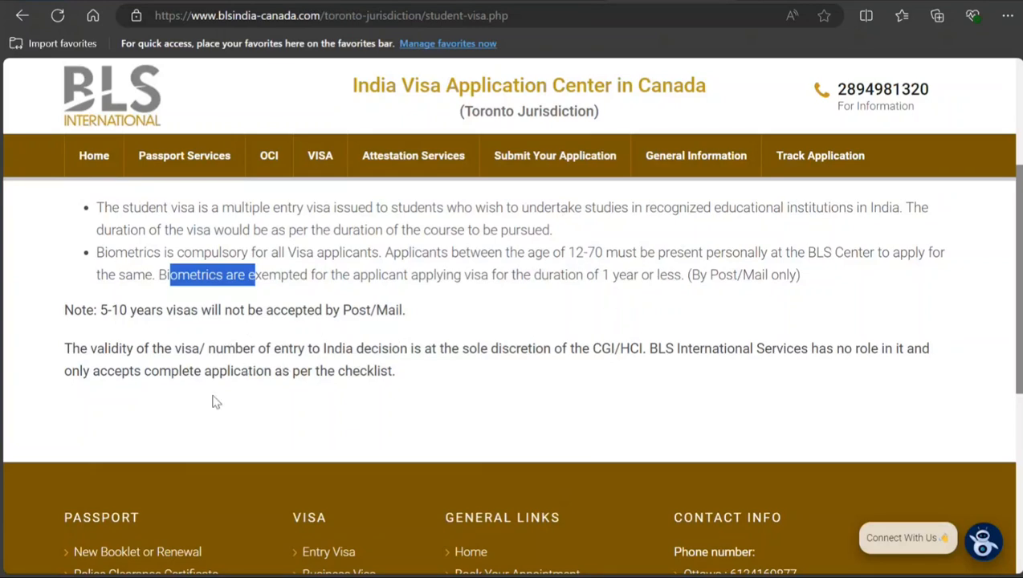
drag(100, 310, 401, 322)
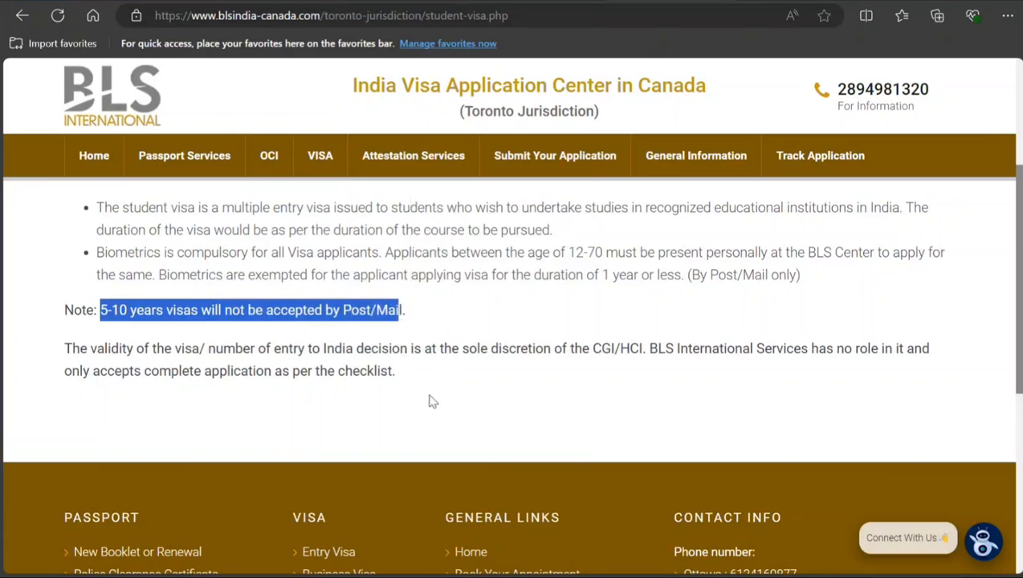
Step: Open the student visa's Application Fees section and review the fee table, modes of payment and postal application notes
scroll(429, 400, up, 3)
click(251, 320)
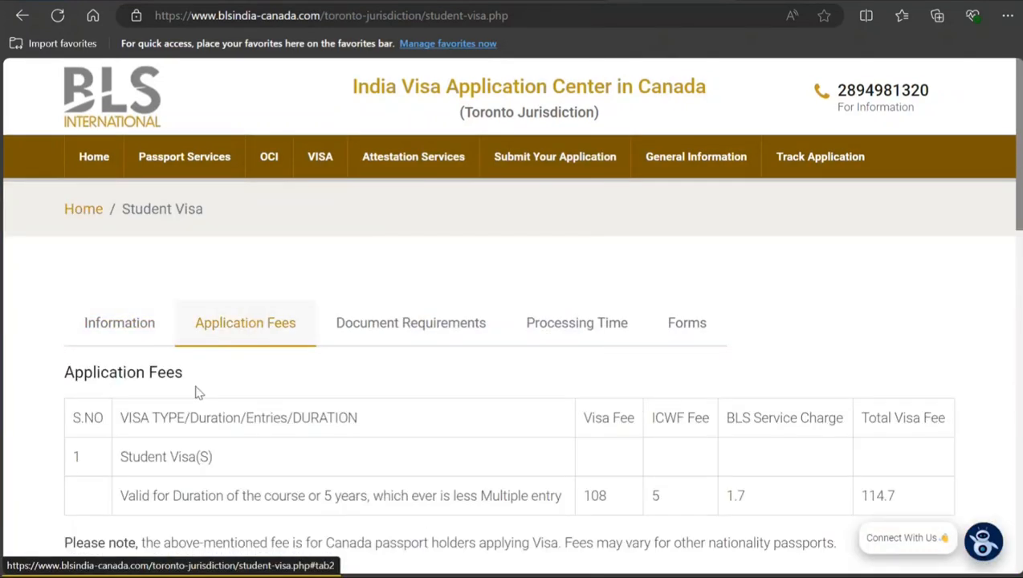
scroll(361, 385, down, 2)
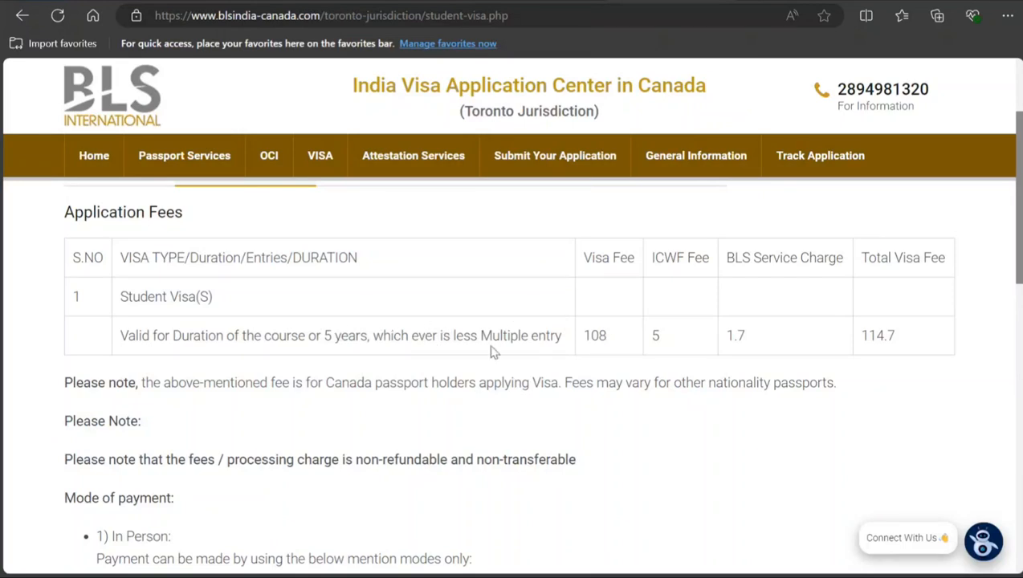
drag(600, 338, 603, 365)
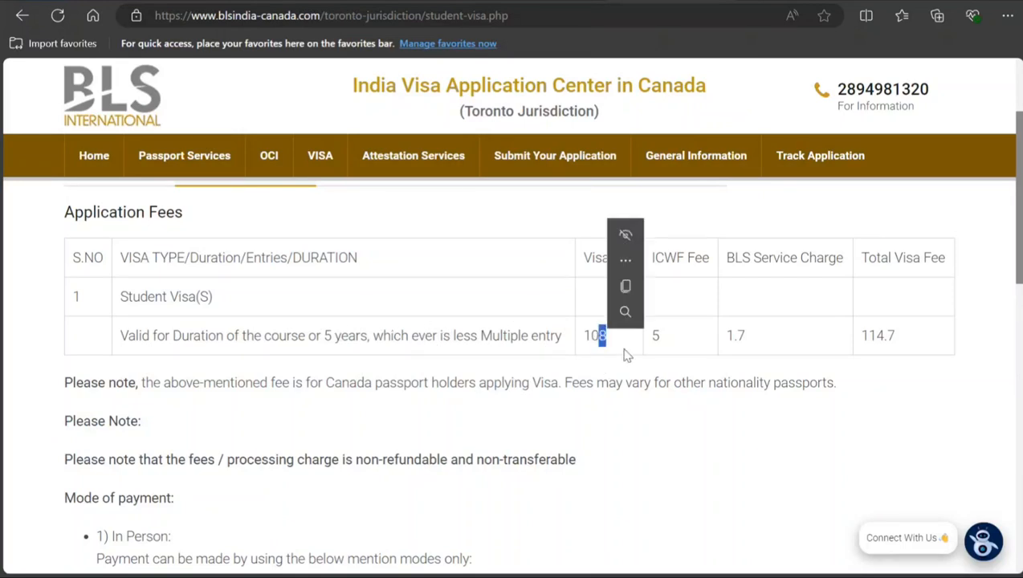
click(663, 334)
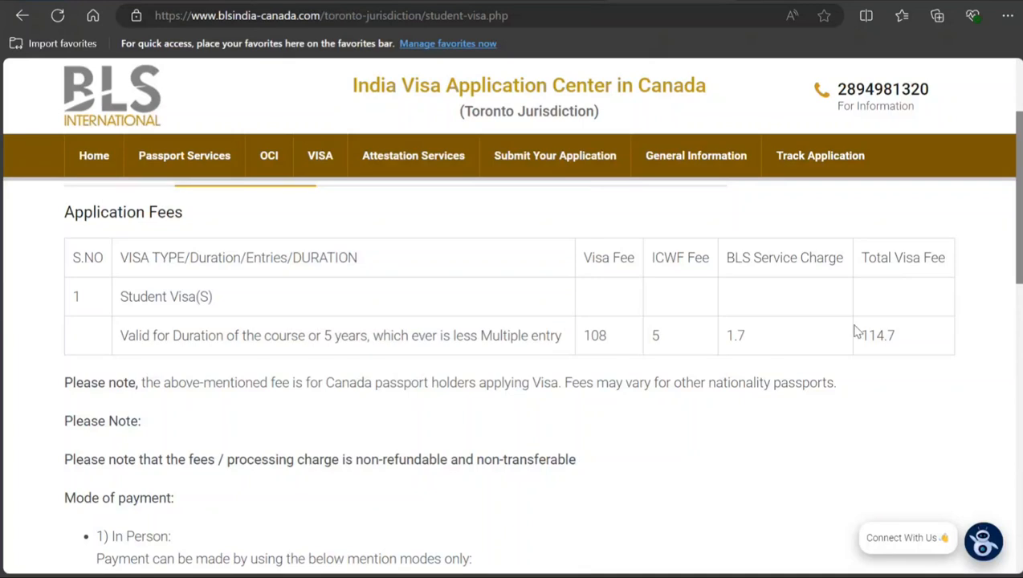
scroll(855, 332, down, 2)
scroll(117, 411, down, 2)
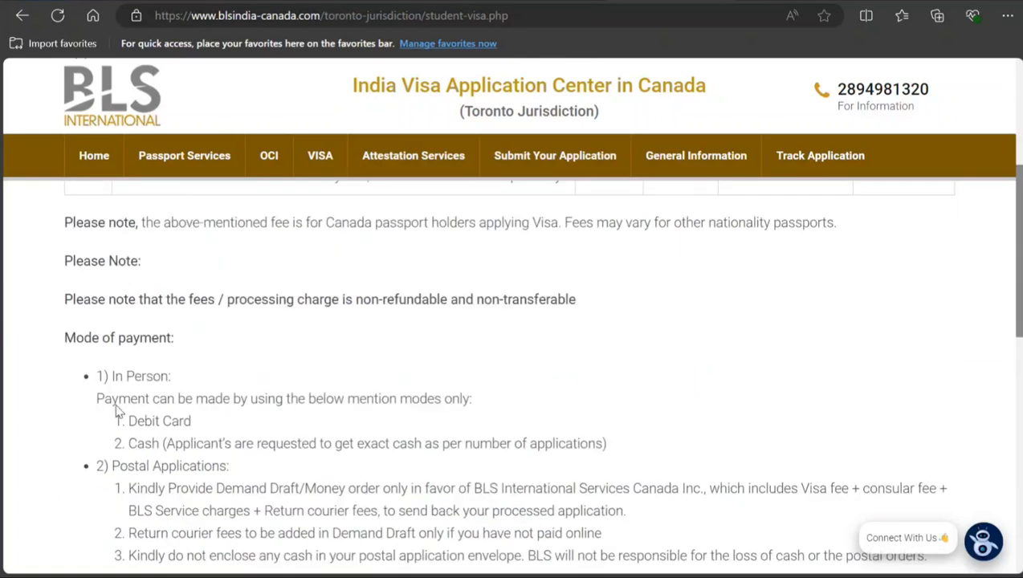
scroll(117, 406, down, 6)
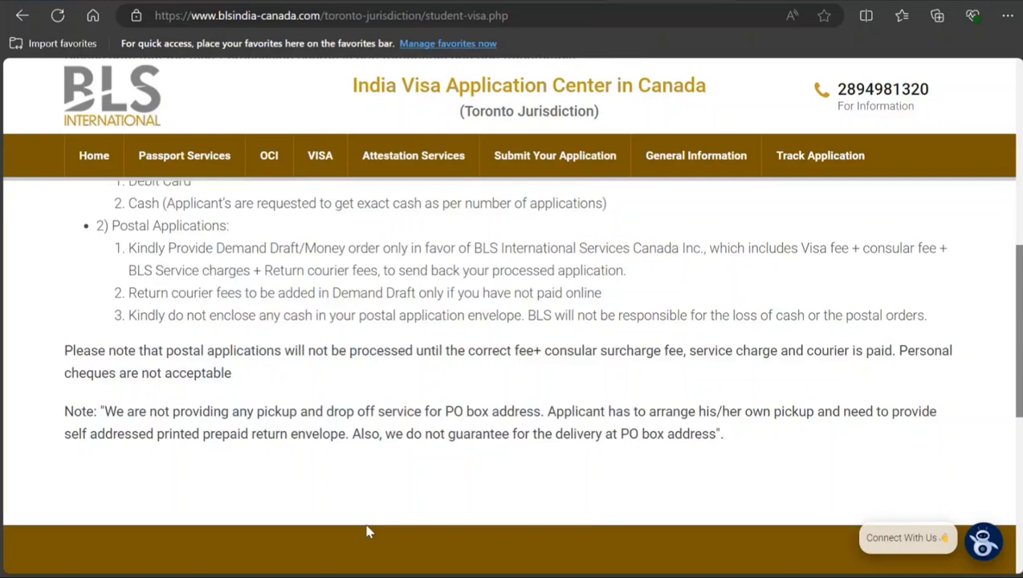
scroll(385, 442, down, 2)
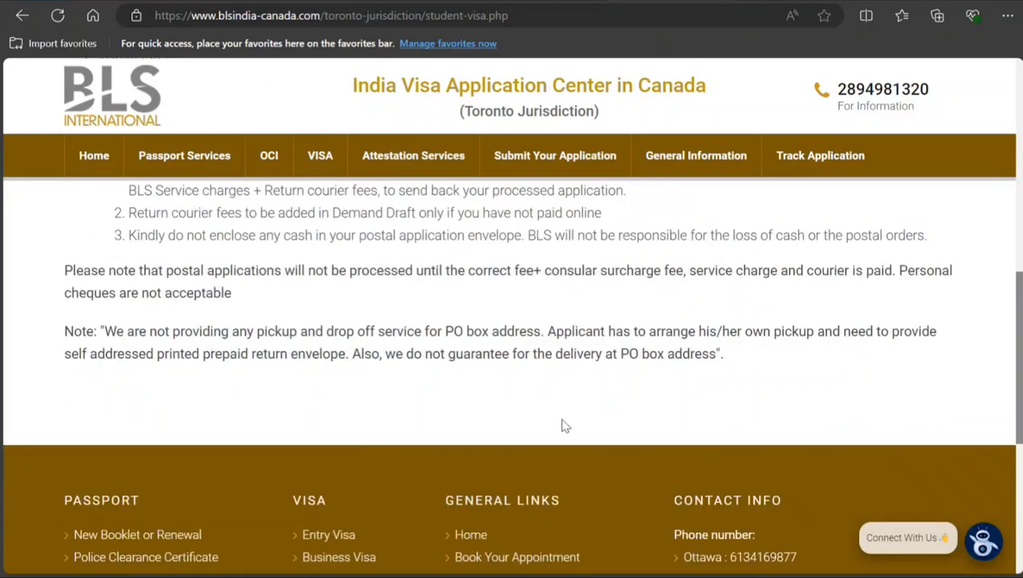
Step: Open the student visa's Document Requirements section and bring up the Toronto checklist PDF
scroll(564, 425, up, 10)
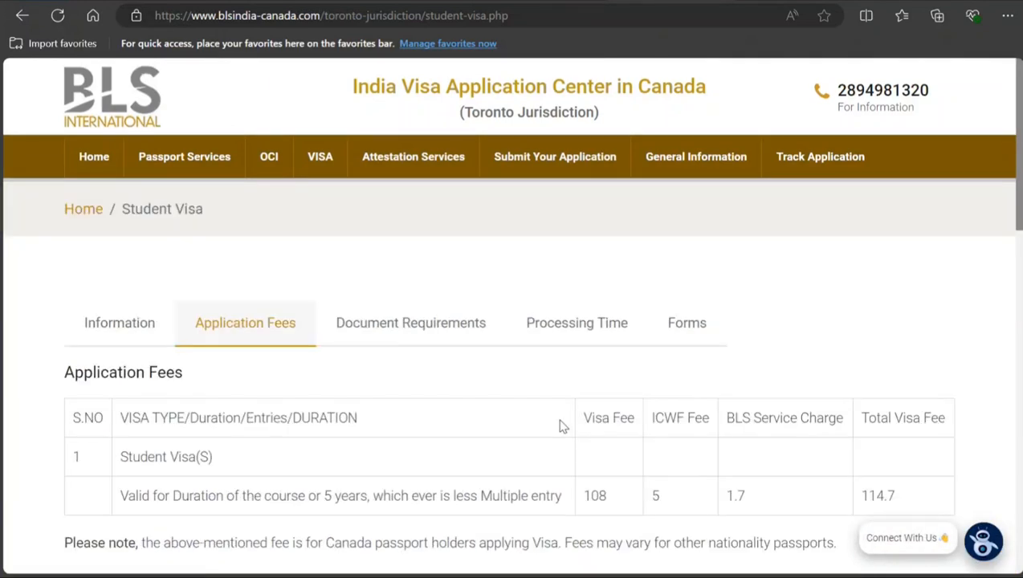
click(418, 321)
scroll(268, 398, down, 3)
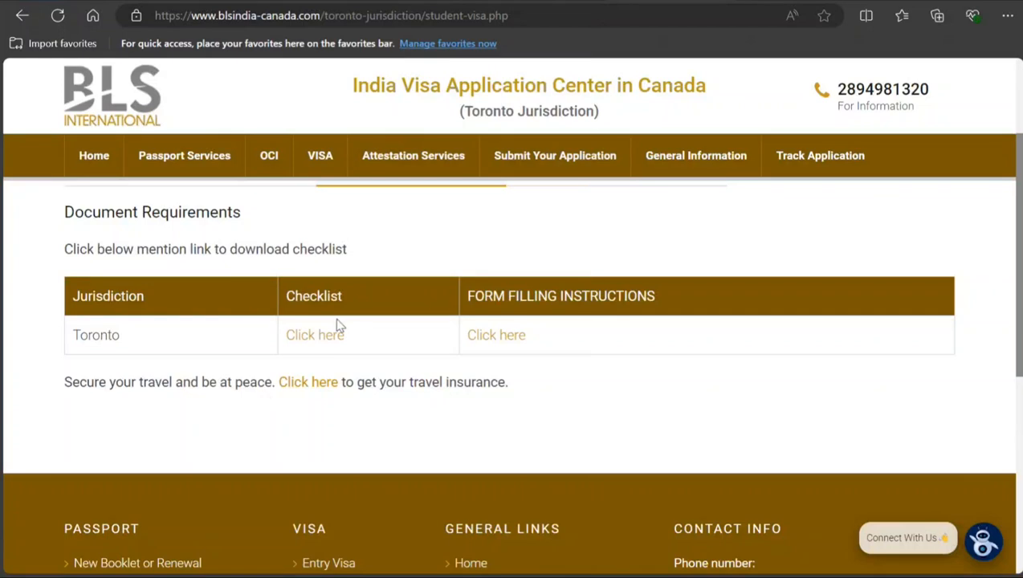
click(768, 1)
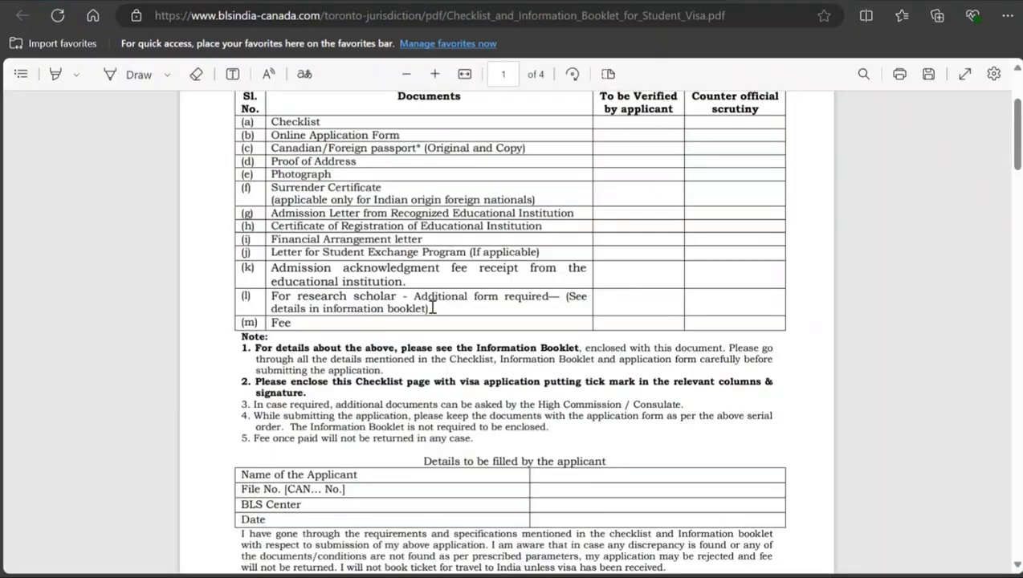
Step: Examine the checklist page's required documents, notes, applicant details table and declaration
scroll(432, 305, up, 2)
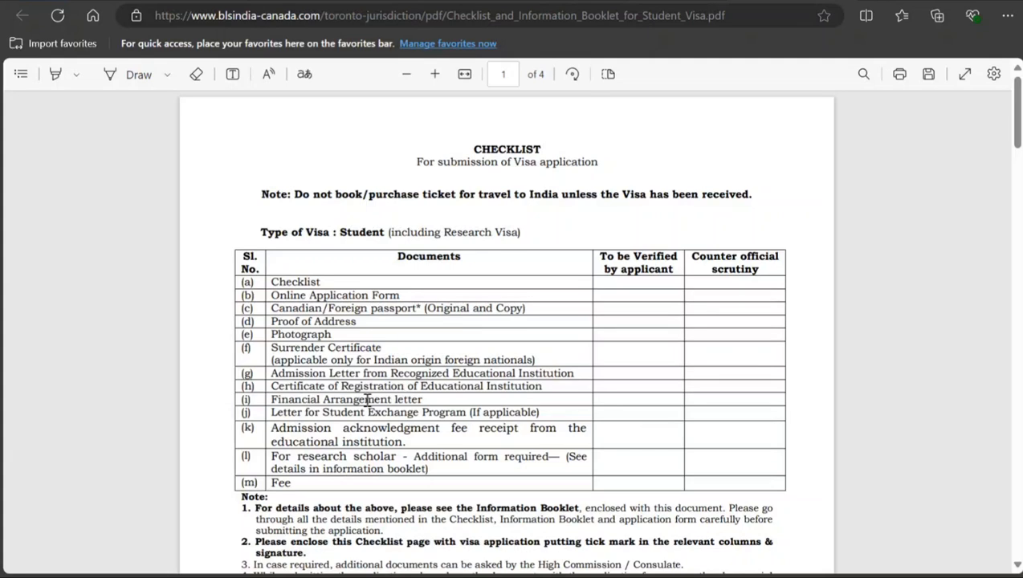
scroll(367, 400, down, 1)
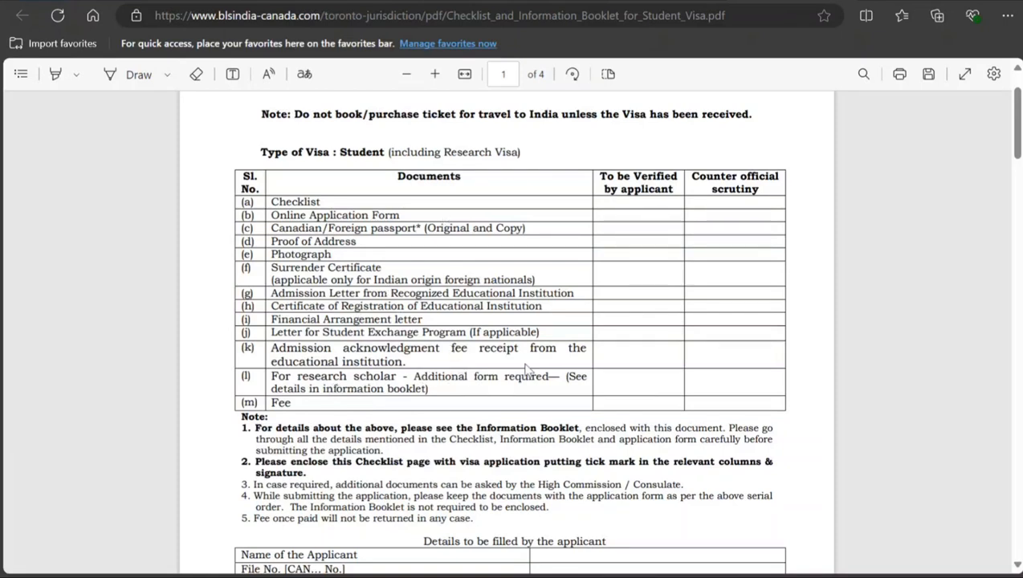
scroll(353, 391, down, 2)
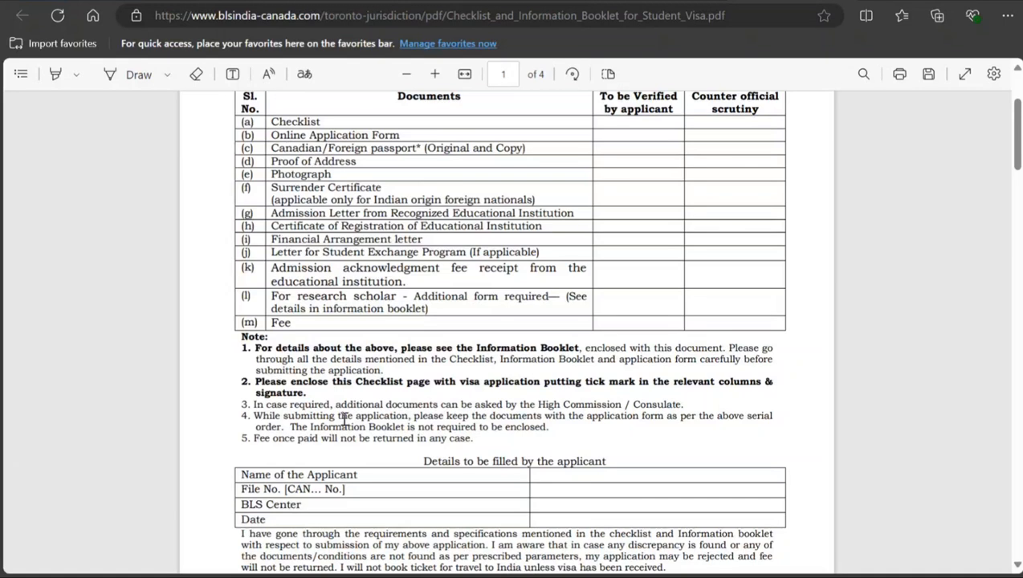
scroll(343, 417, down, 3)
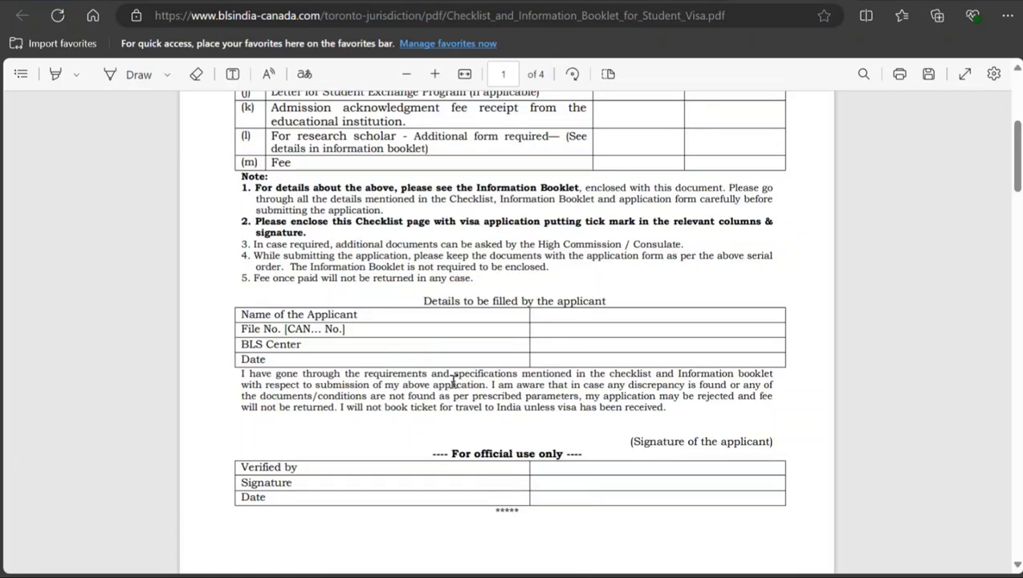
scroll(446, 392, down, 1)
scroll(490, 326, down, 4)
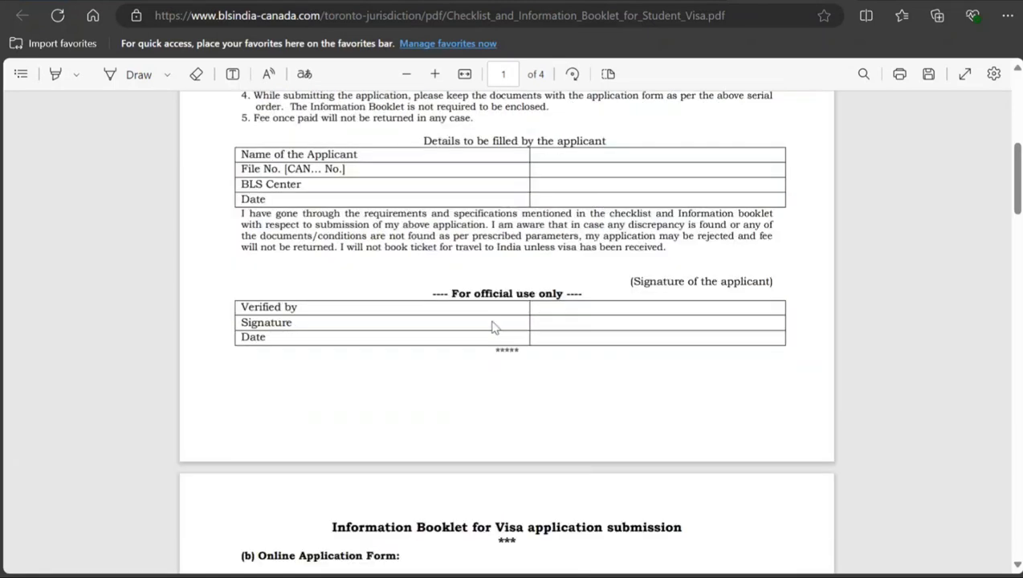
Step: Read the Information Booklet's instructions on the online application form, consular jurisdiction and Canadian/Foreign passport copies
scroll(400, 329, down, 2)
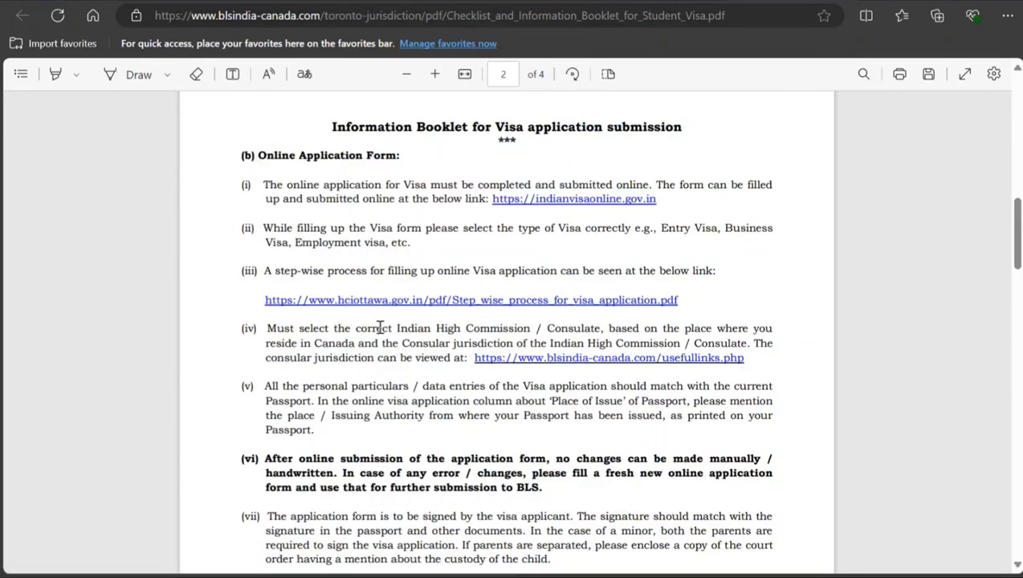
scroll(381, 328, down, 1)
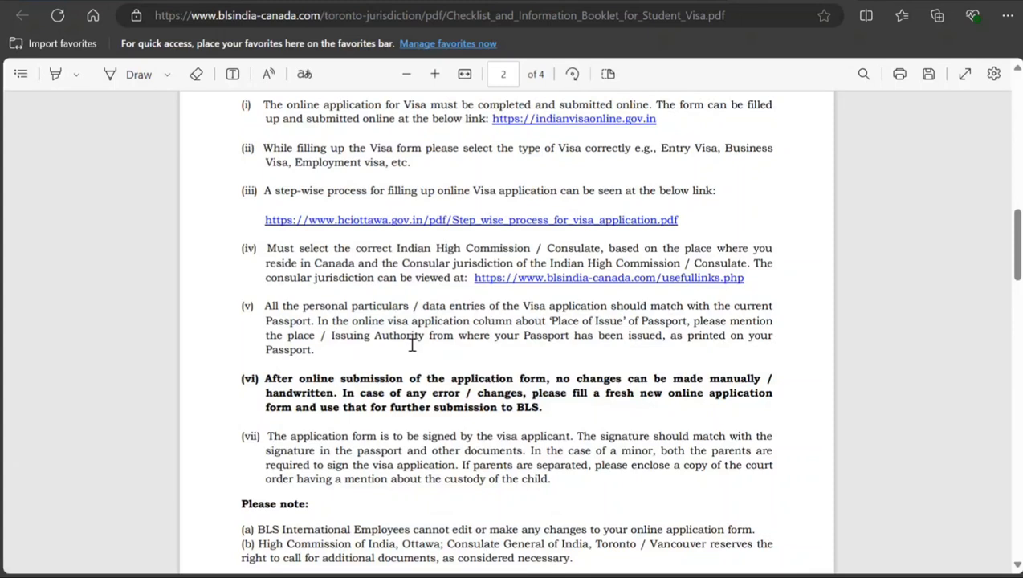
drag(394, 248, 475, 281)
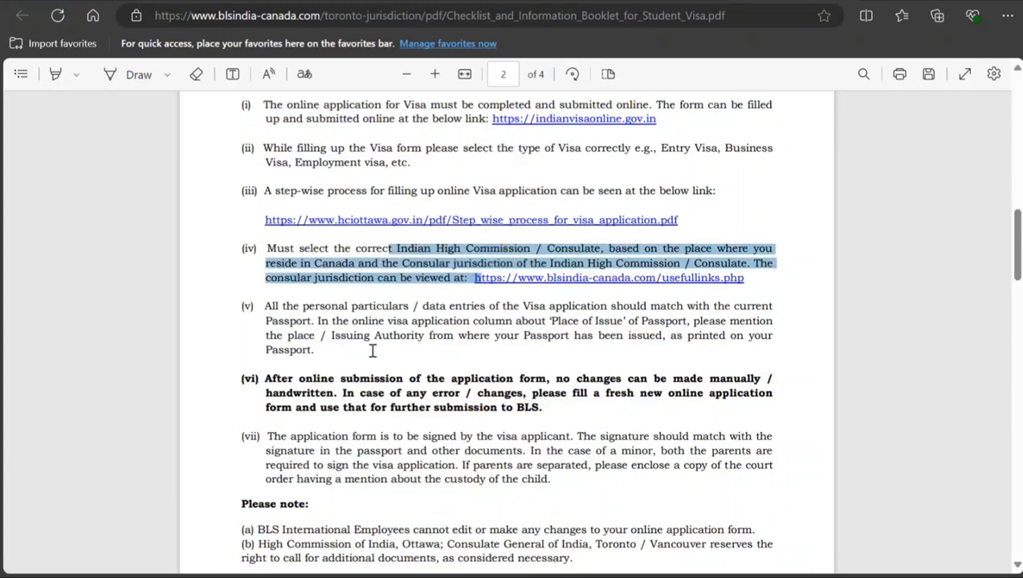
scroll(374, 353, down, 1)
scroll(378, 358, down, 4)
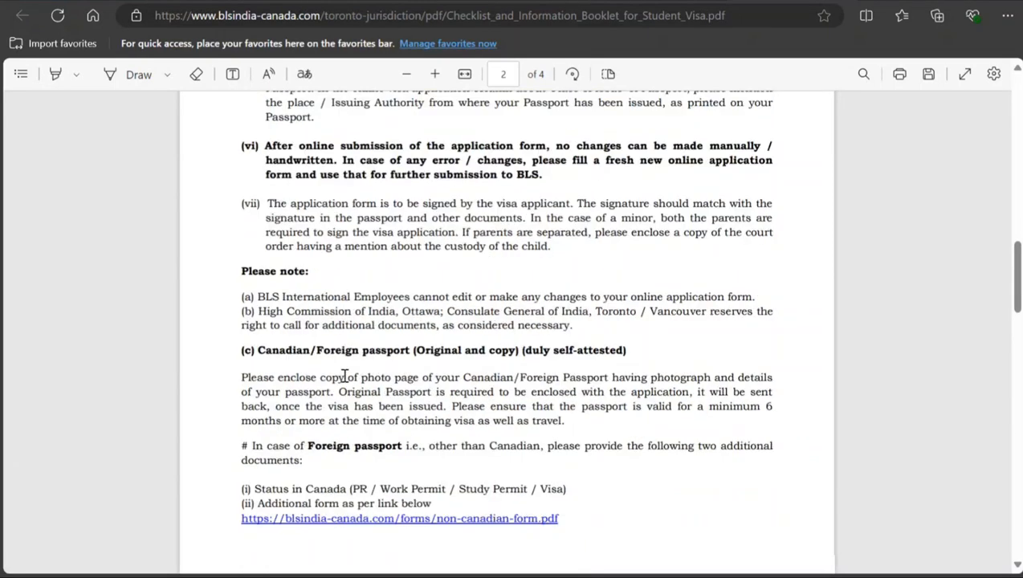
scroll(341, 369, down, 4)
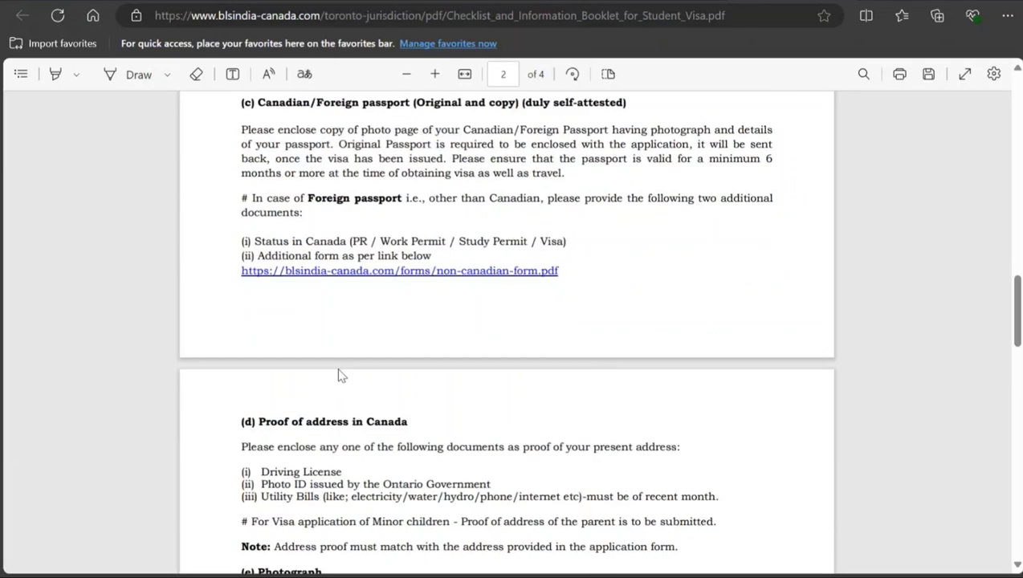
scroll(341, 374, up, 1)
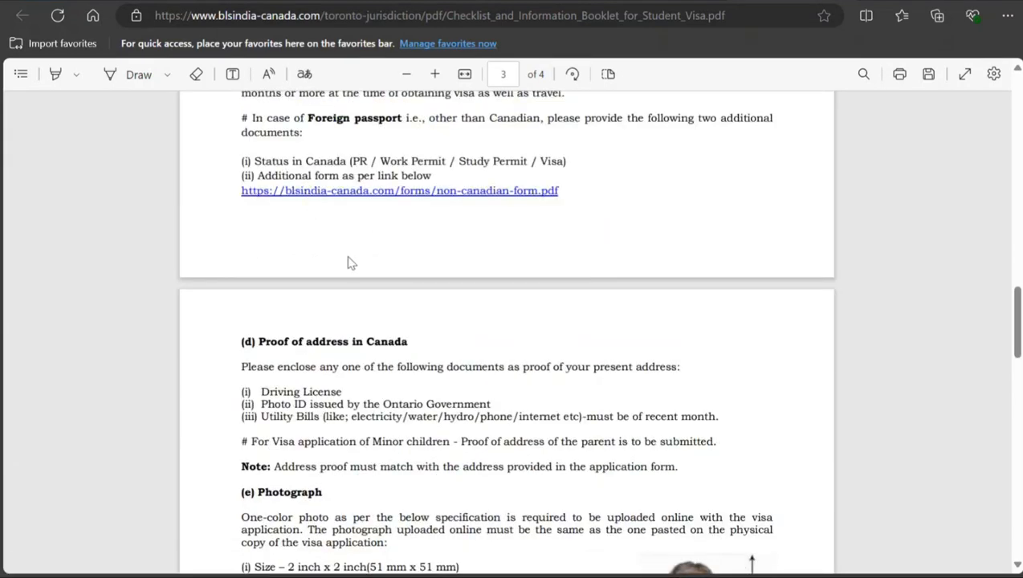
scroll(340, 269, down, 3)
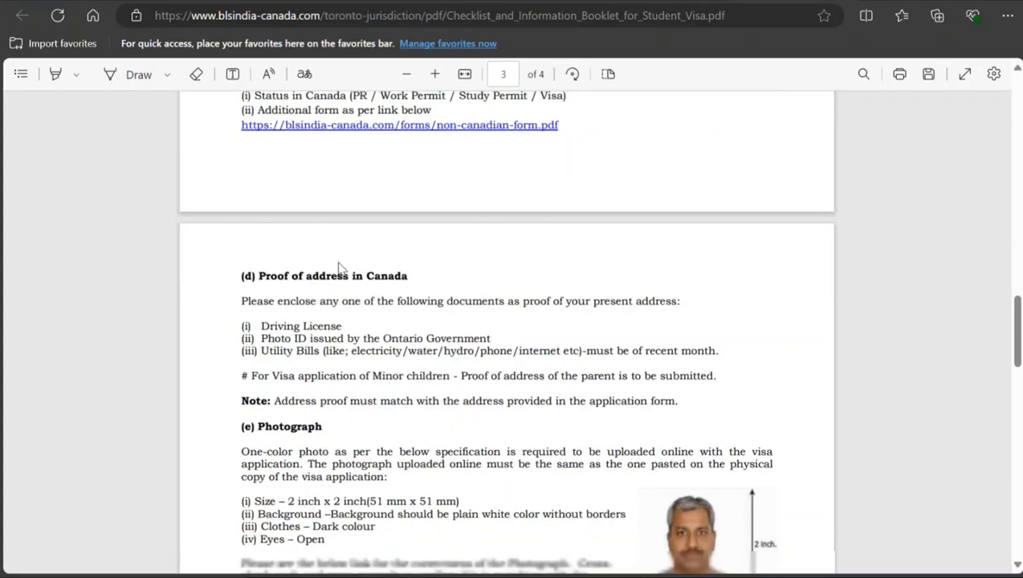
Step: Read the booklet's requirements from proof of address and photograph through the educational letters to the fee section
drag(291, 149, 355, 194)
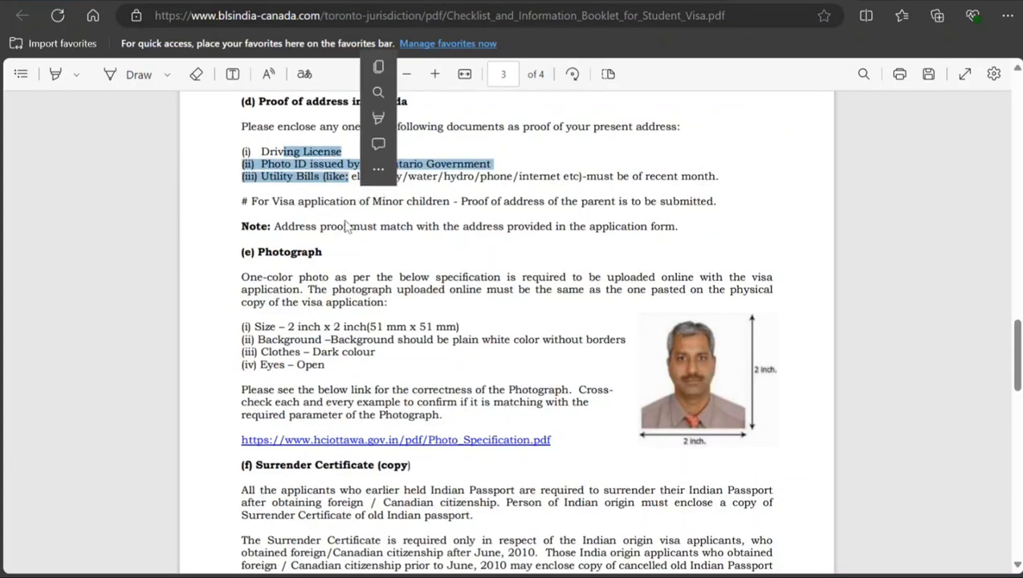
click(342, 223)
scroll(347, 276, down, 1)
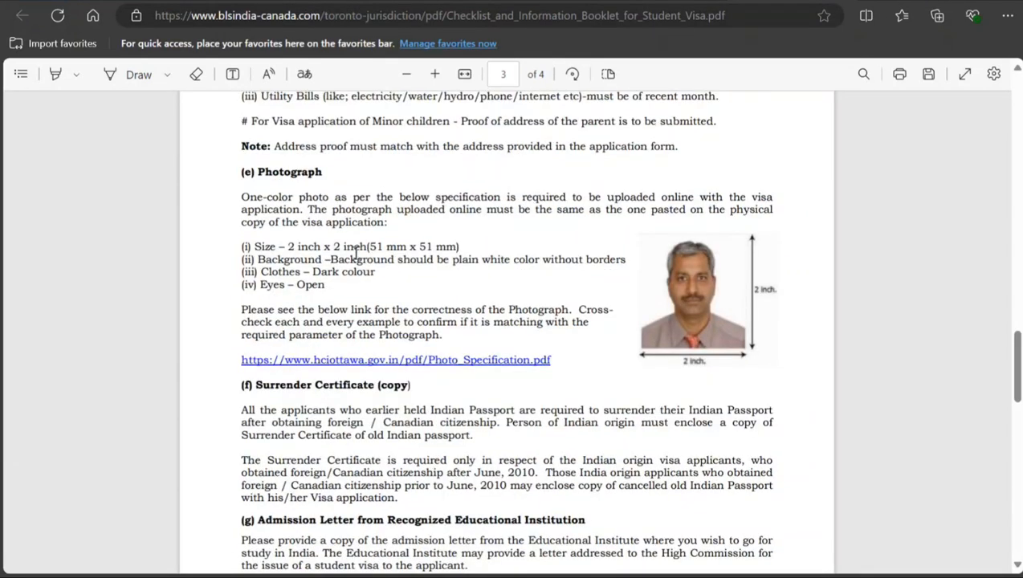
drag(314, 273, 325, 285)
scroll(338, 291, down, 2)
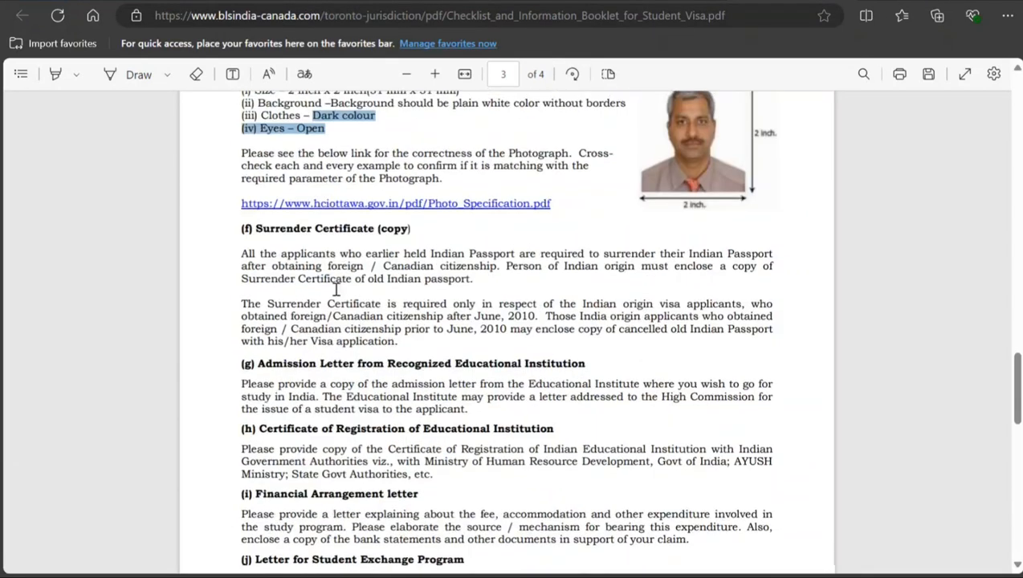
scroll(339, 271, down, 2)
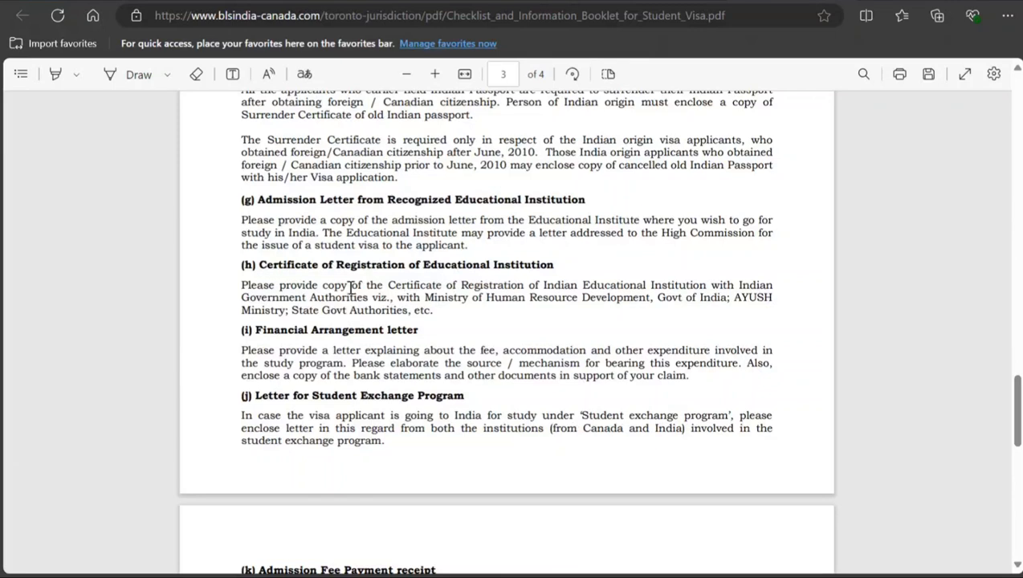
scroll(398, 369, down, 4)
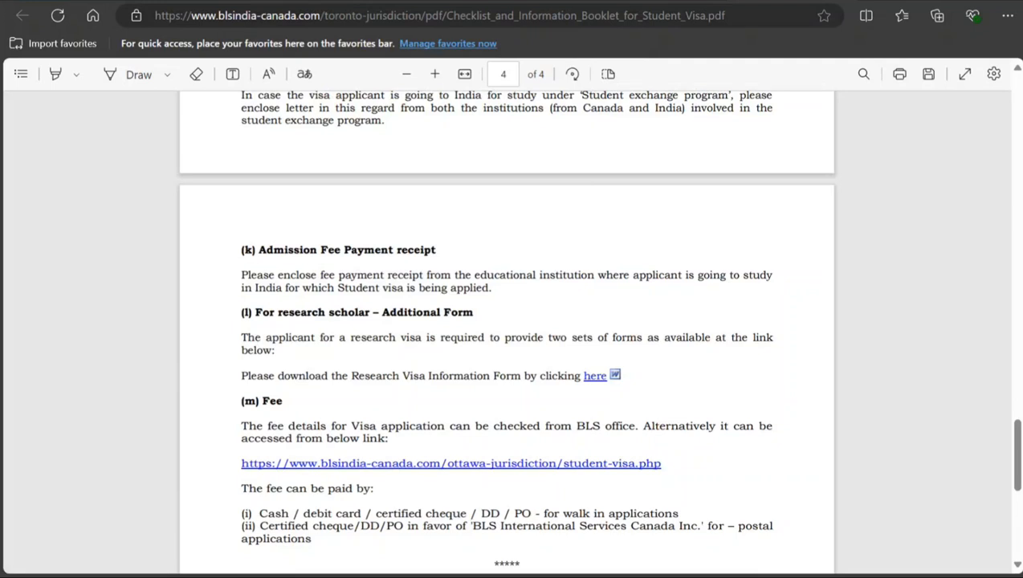
Step: Return to the student visa page and look over the options for submitting an application
click(650, 1)
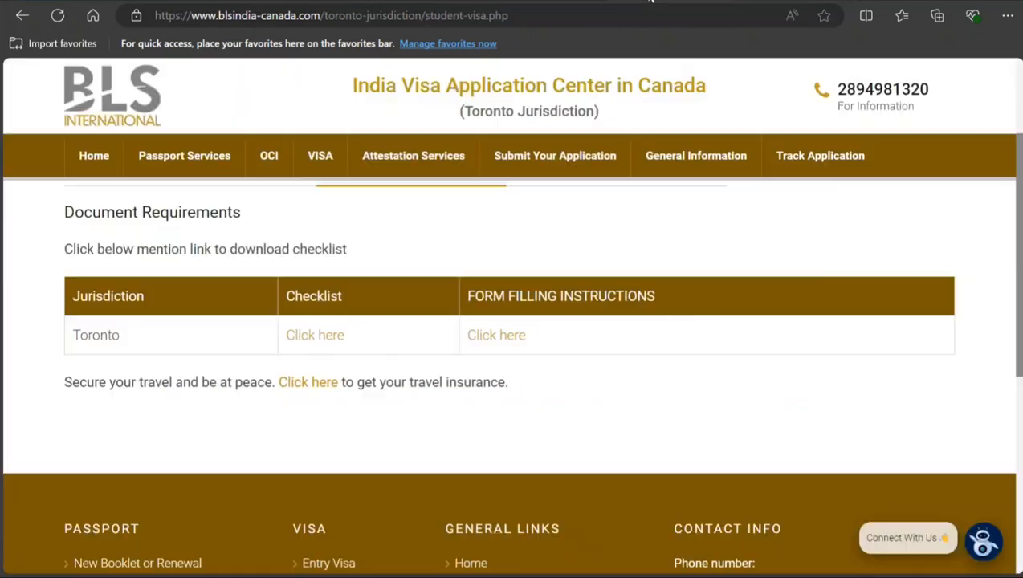
mouse_move(574, 173)
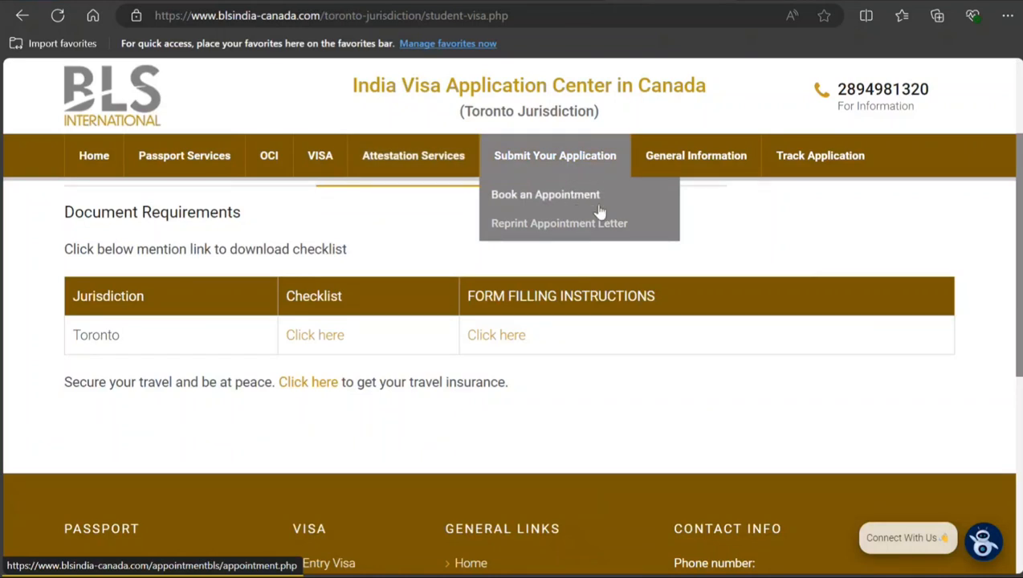
mouse_move(660, 158)
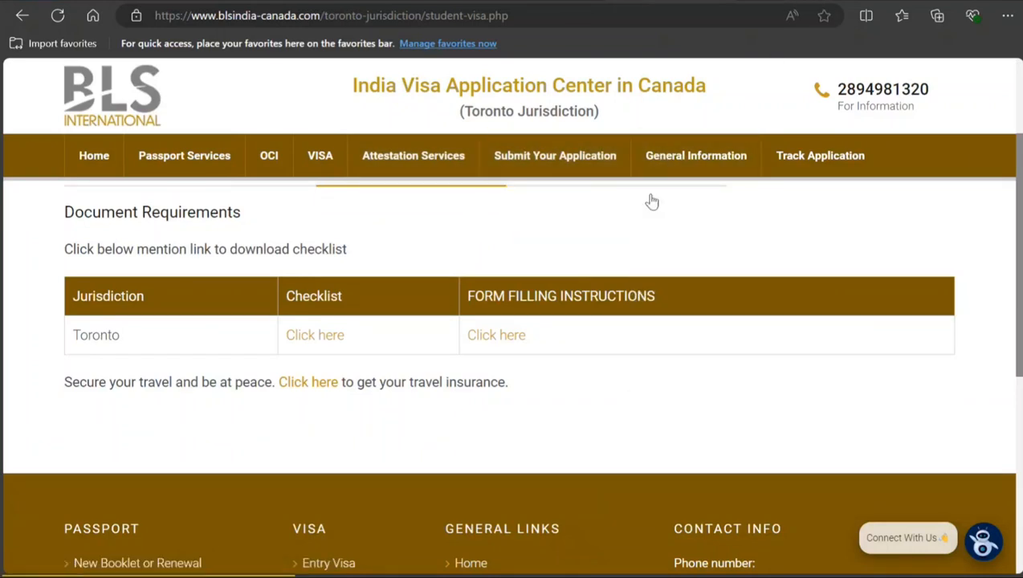
mouse_move(557, 225)
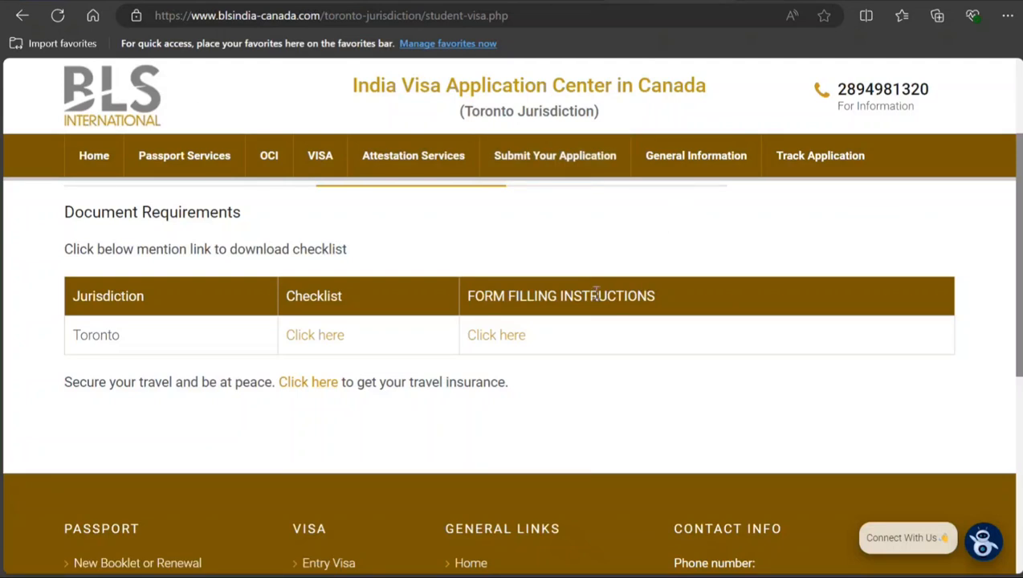
Step: Open the student visa's Processing Time section and read the Toronto Jurisdiction timelines and notes
scroll(525, 352, up, 2)
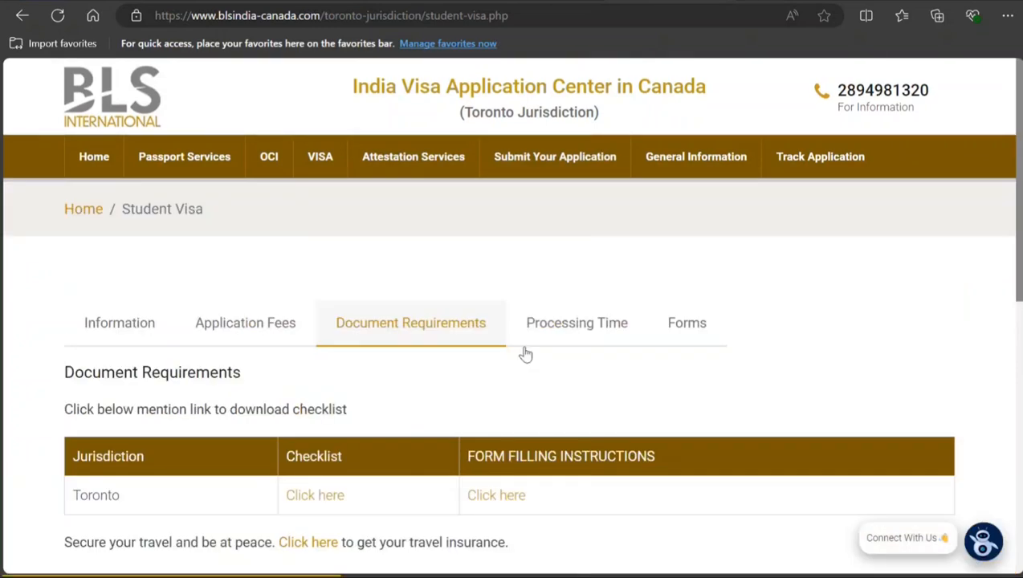
click(591, 341)
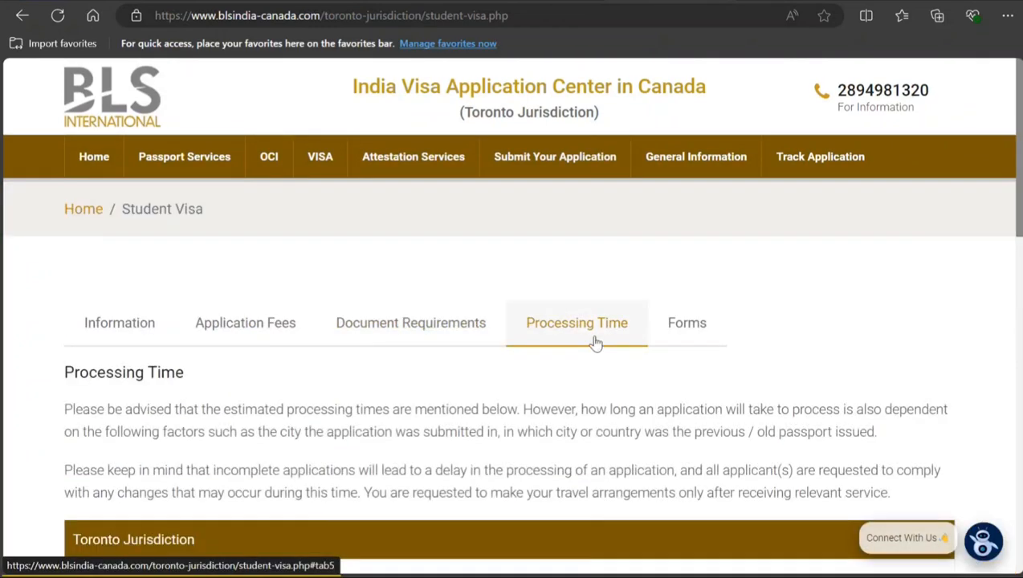
scroll(372, 346, down, 3)
scroll(469, 355, down, 1)
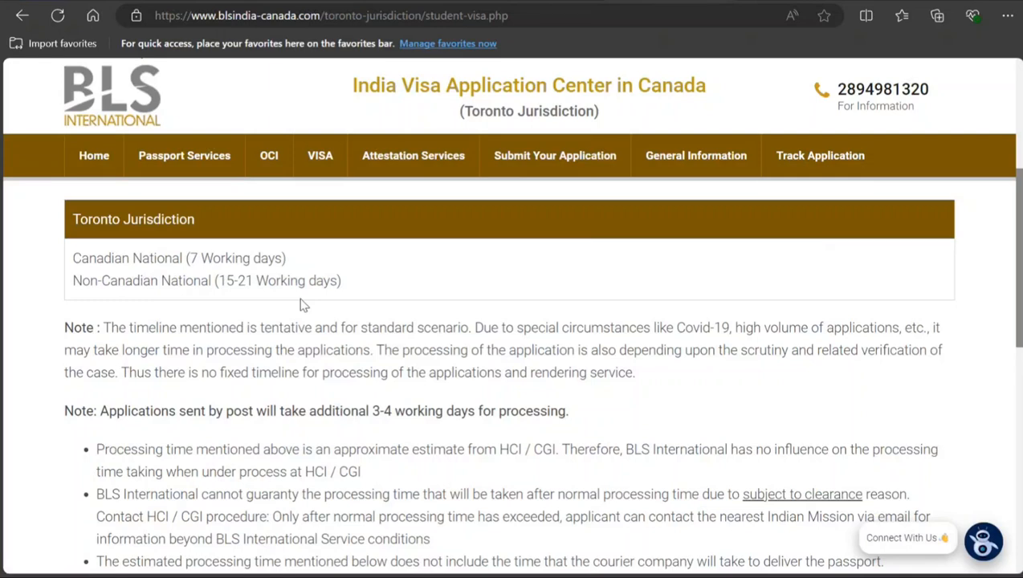
scroll(303, 305, down, 1)
scroll(301, 298, down, 2)
scroll(303, 298, up, 7)
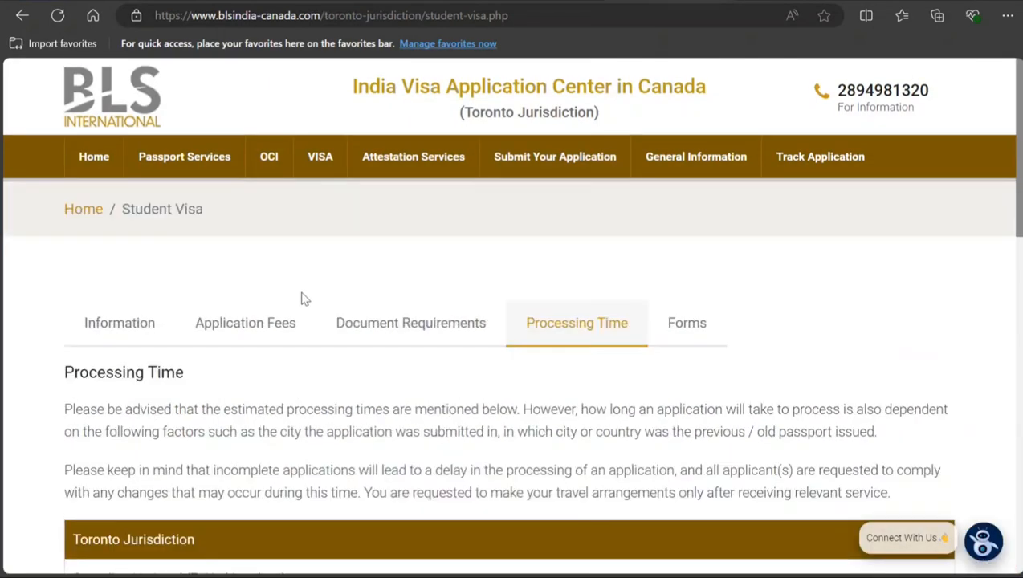
Step: Open the Online Application form from the student visa's Forms section and dismiss the UPI One World announcement
click(681, 321)
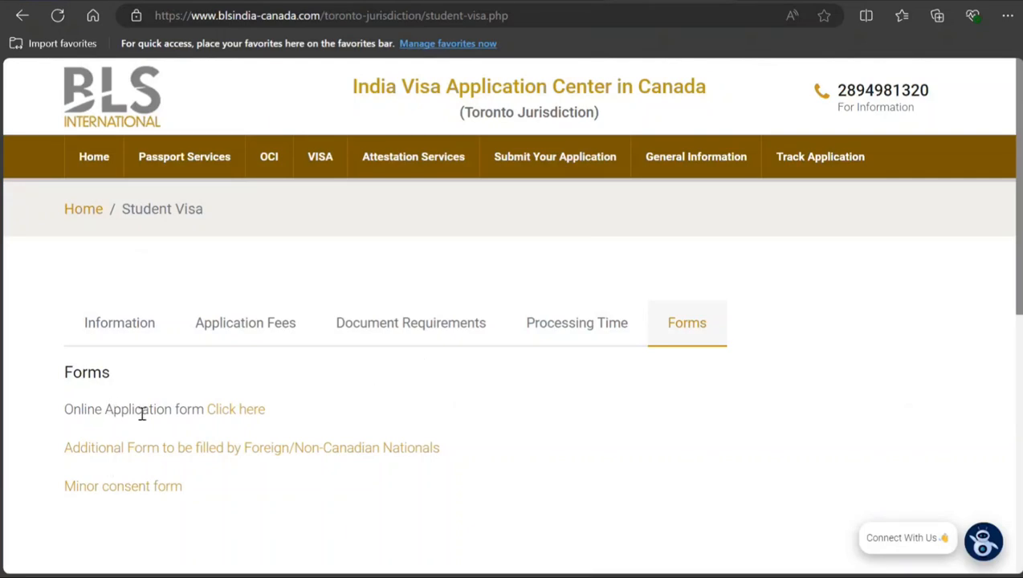
click(240, 411)
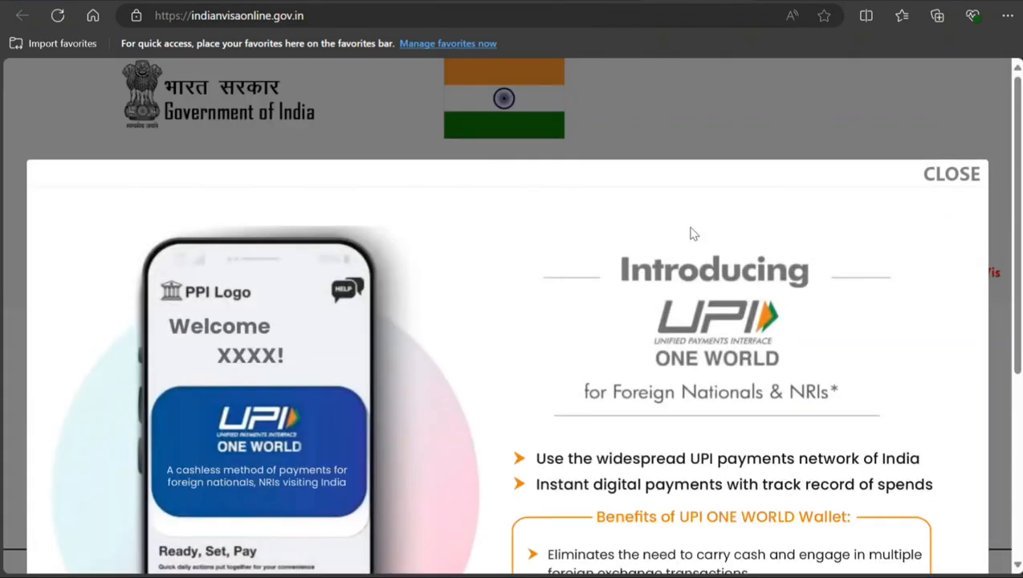
click(957, 183)
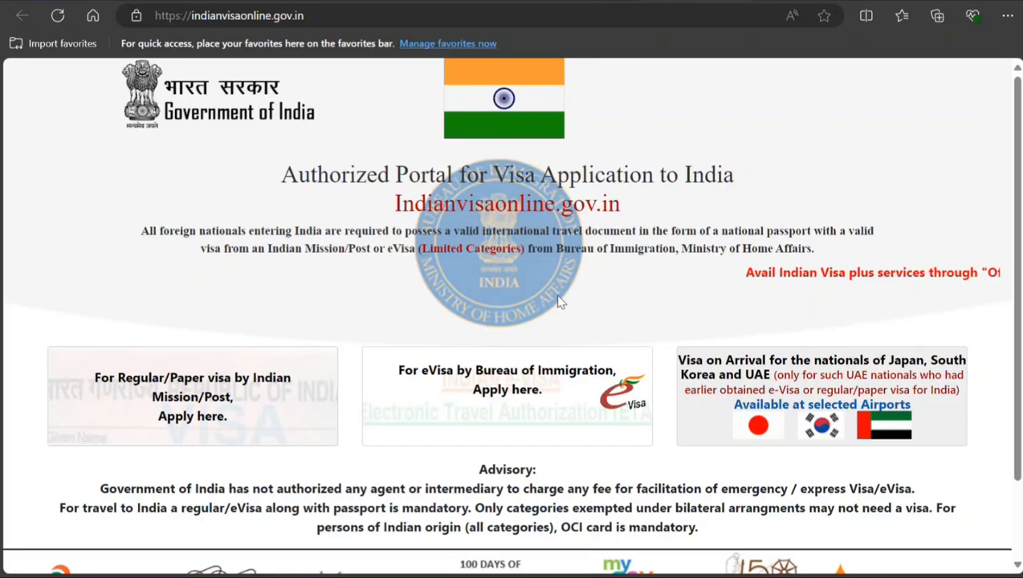
Step: Choose the Regular/Paper visa by Indian Mission/Post and open the Regular/Paper Visa Application form
scroll(482, 385, down, 1)
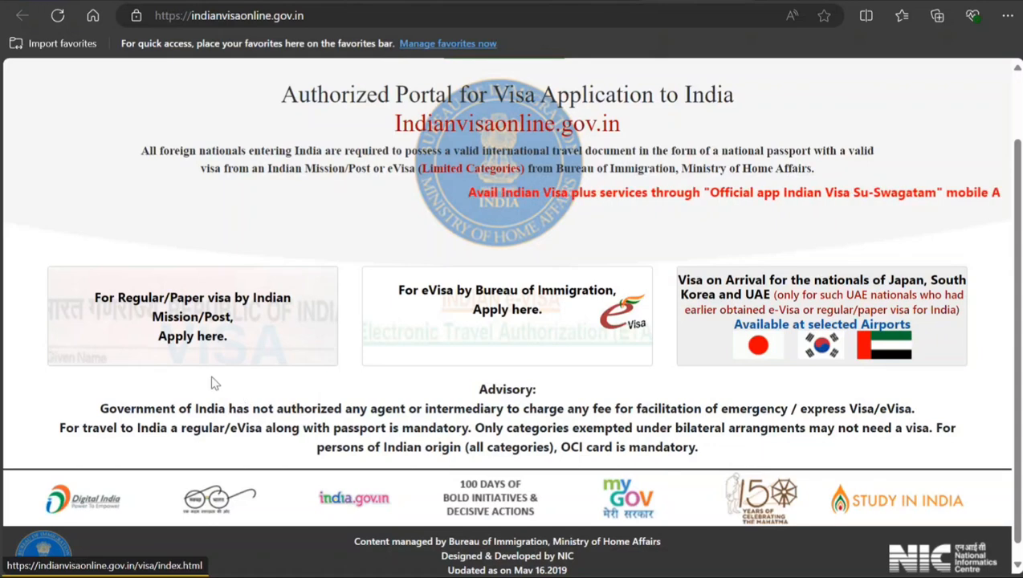
click(234, 338)
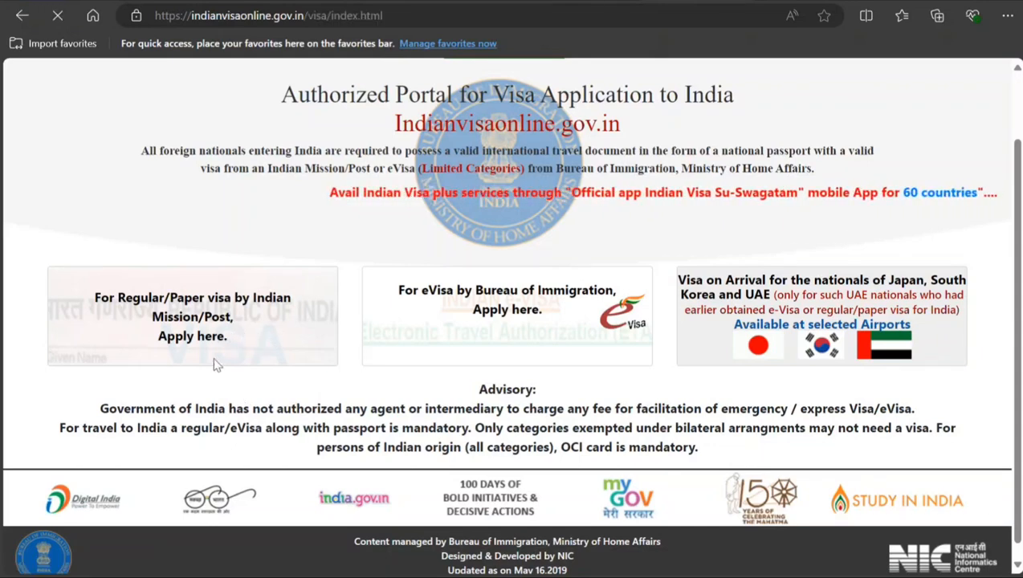
scroll(203, 298, down, 3)
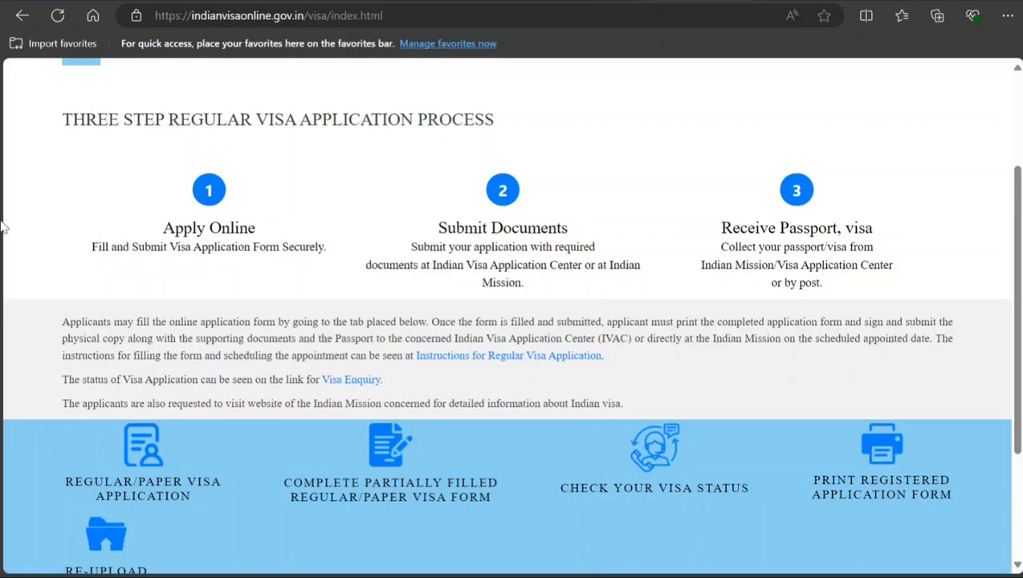
scroll(32, 393, down, 3)
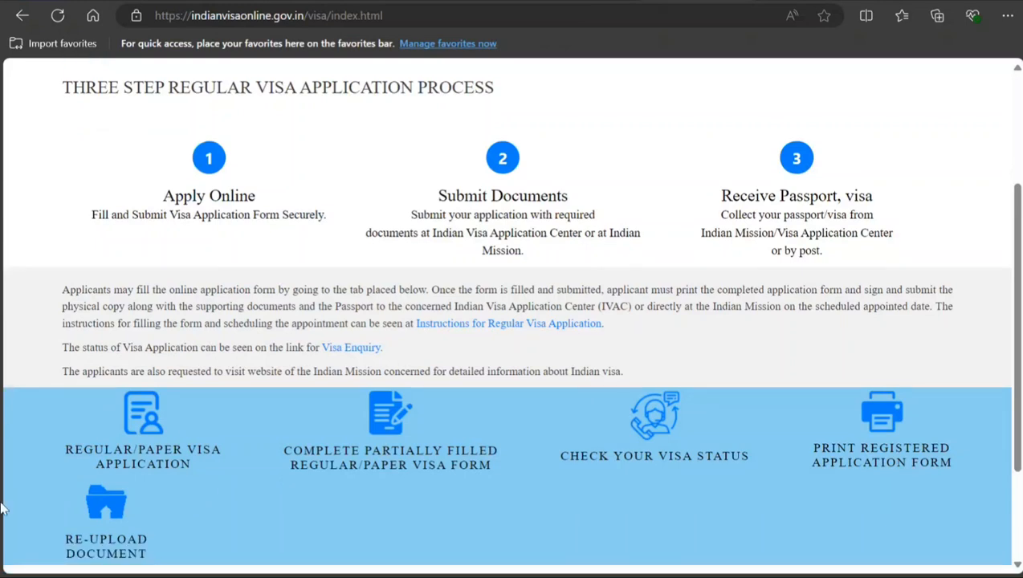
click(142, 269)
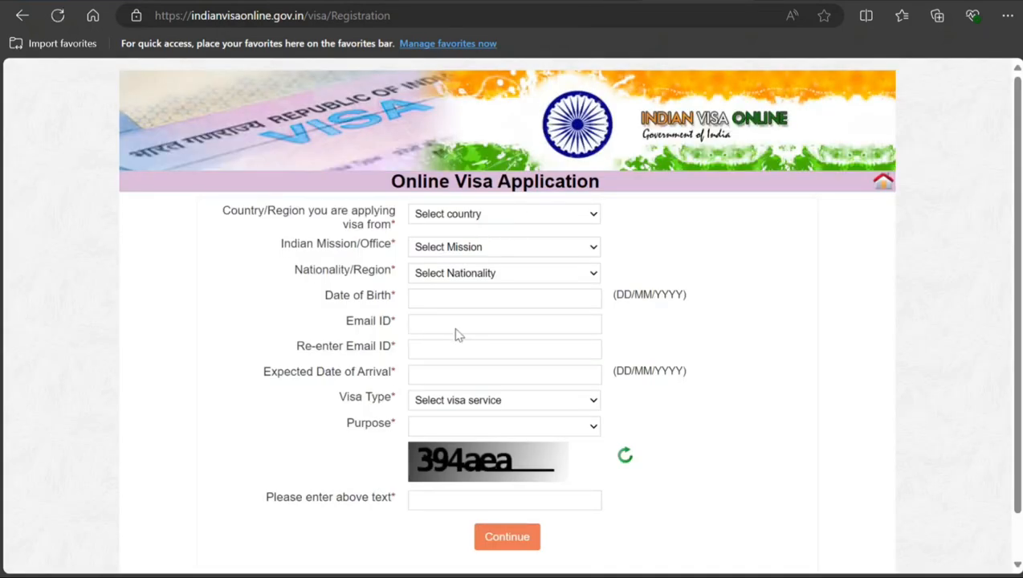
Step: Set the applying country to CANADA, the Indian Mission to CANADA-TORONTO and the nationality to CANADA
click(464, 251)
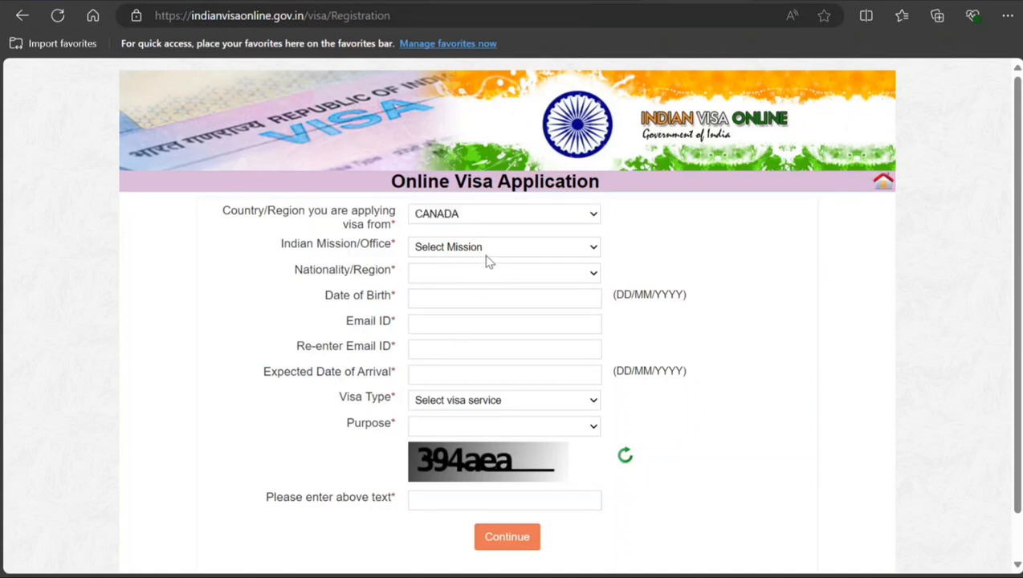
click(484, 294)
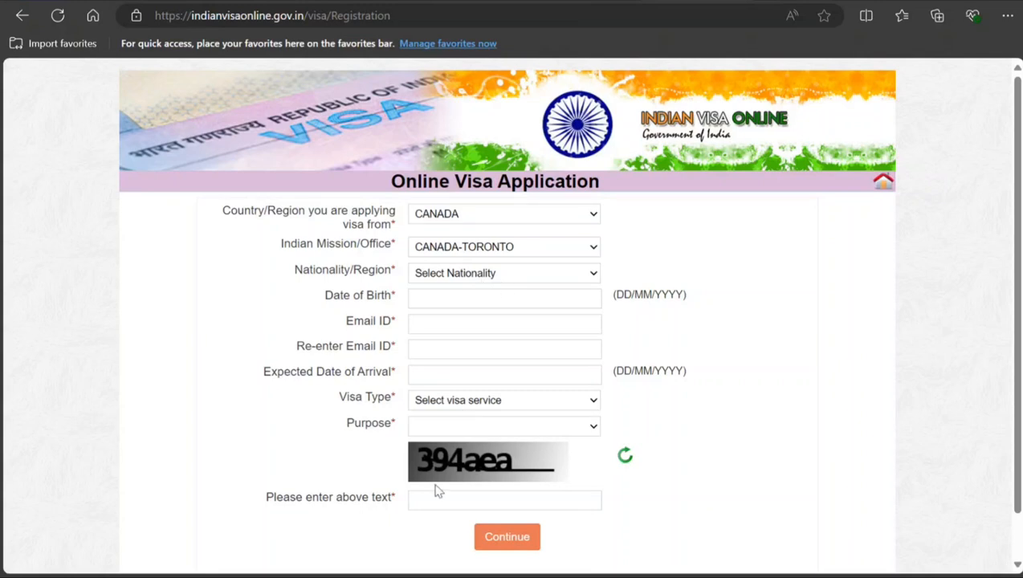
click(474, 298)
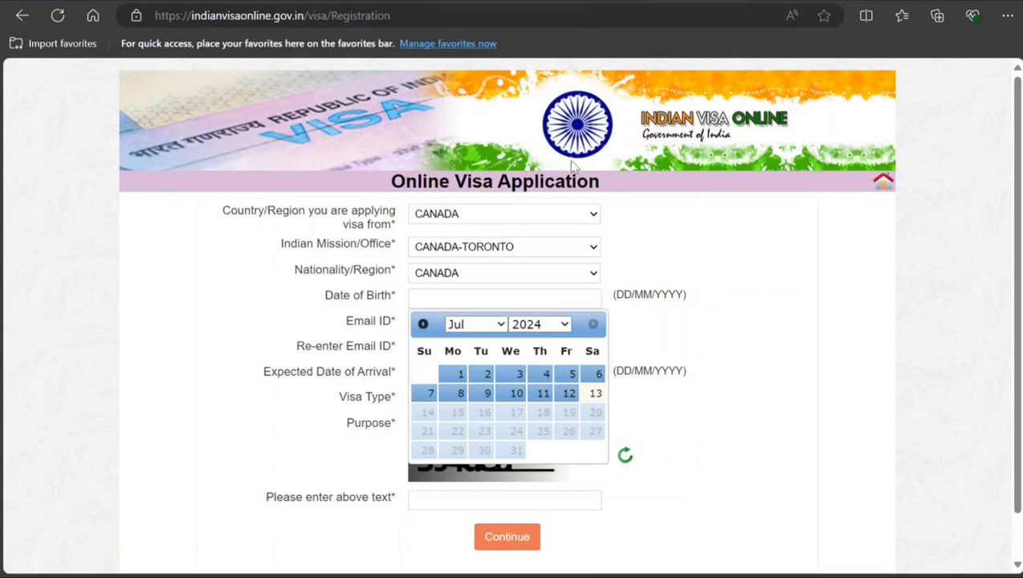
Step: Fill in the applicant's date of birth using the calendar
click(524, 139)
click(492, 325)
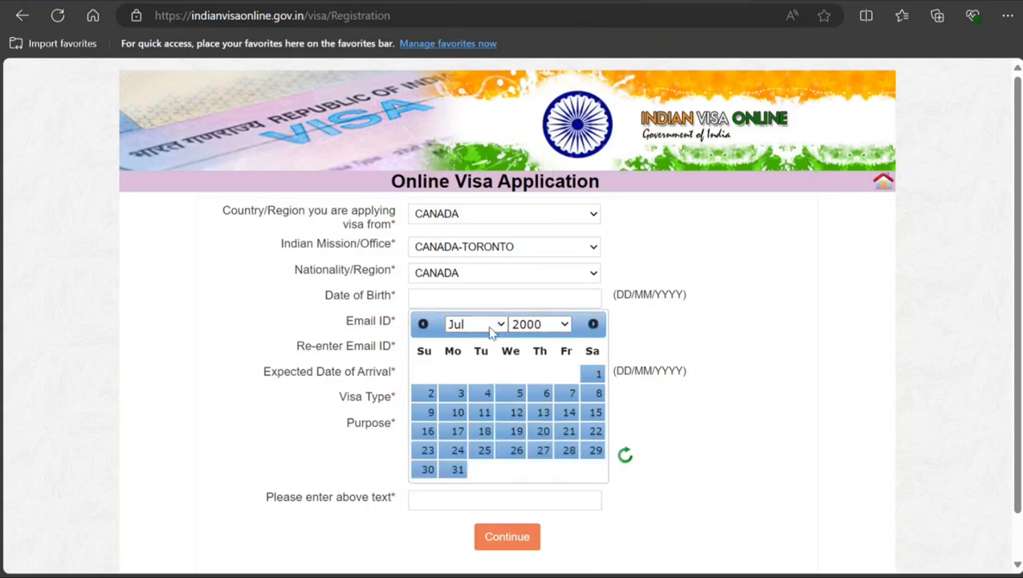
click(469, 348)
click(485, 412)
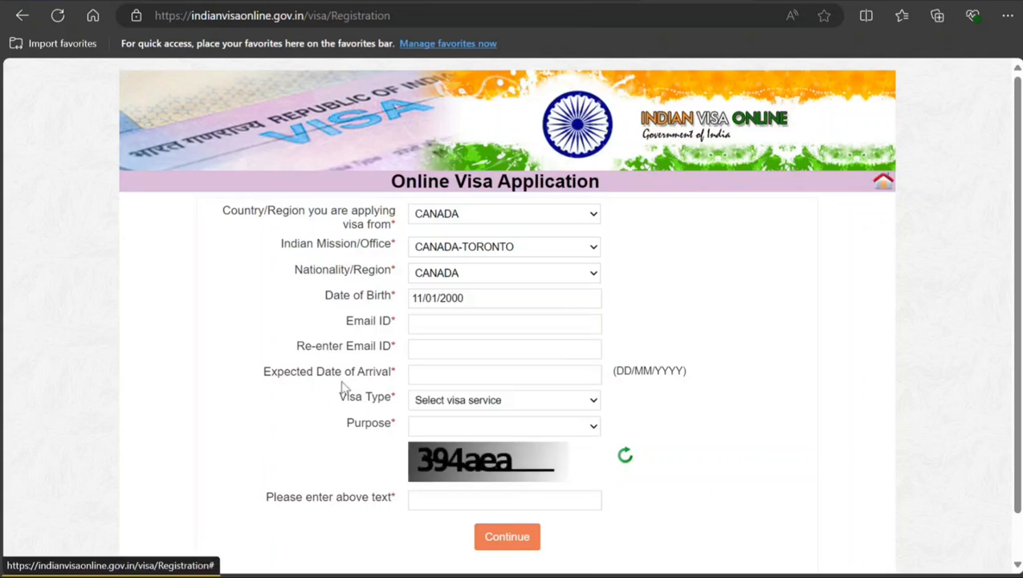
Step: Set the Expected Date of Arrival to 25/09/2024
click(435, 375)
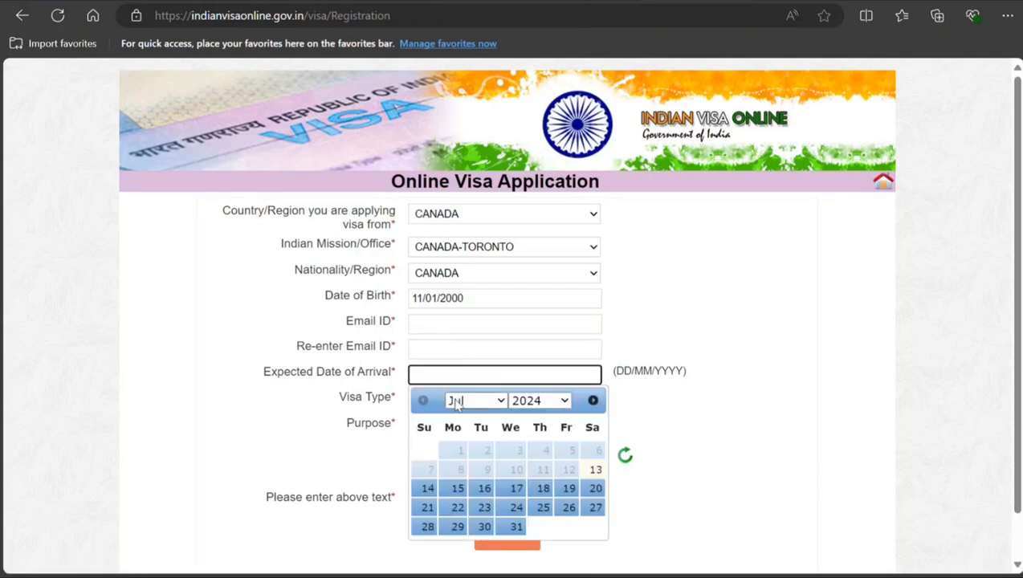
click(499, 401)
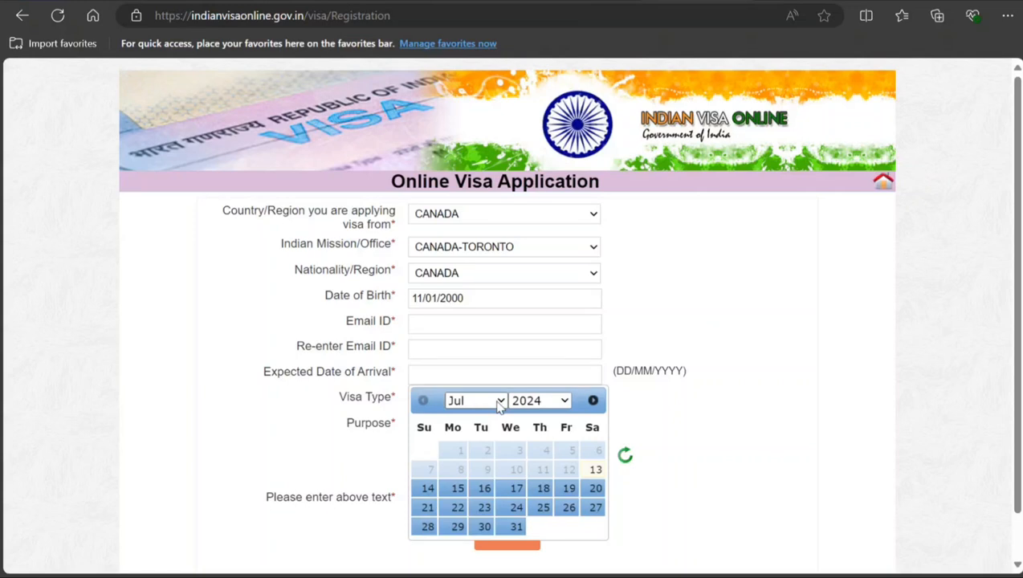
click(474, 456)
click(514, 507)
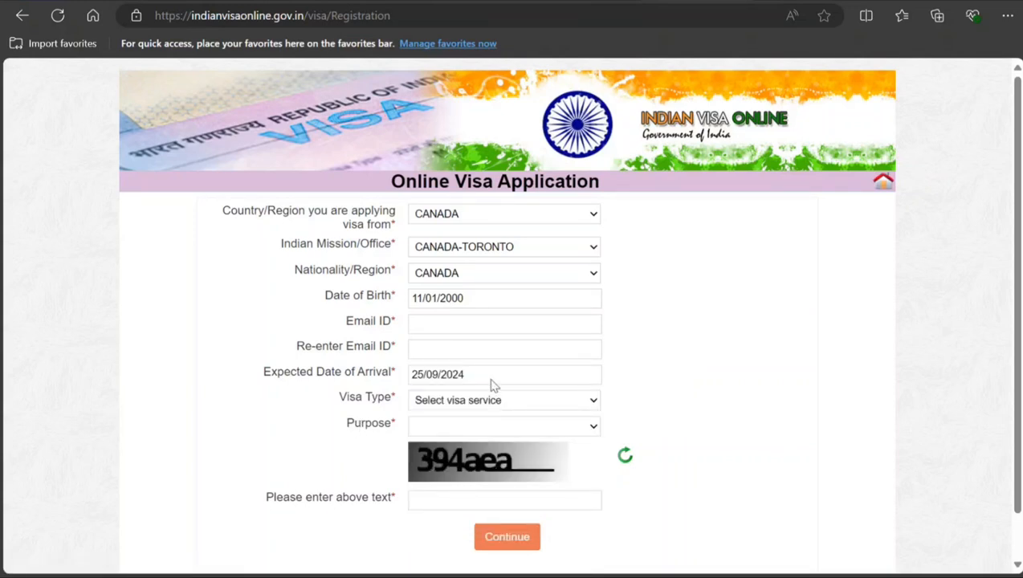
Step: Set the Visa Type to STUDENT VISA and the Purpose to the FOR HIGHER EDUCATION option
click(499, 332)
scroll(374, 379, down, 1)
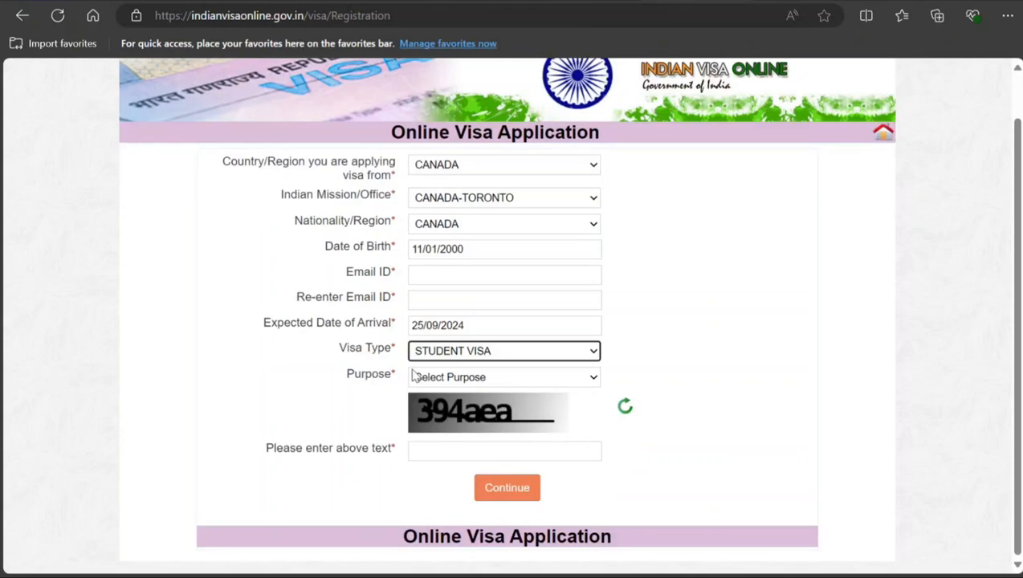
click(450, 383)
click(448, 383)
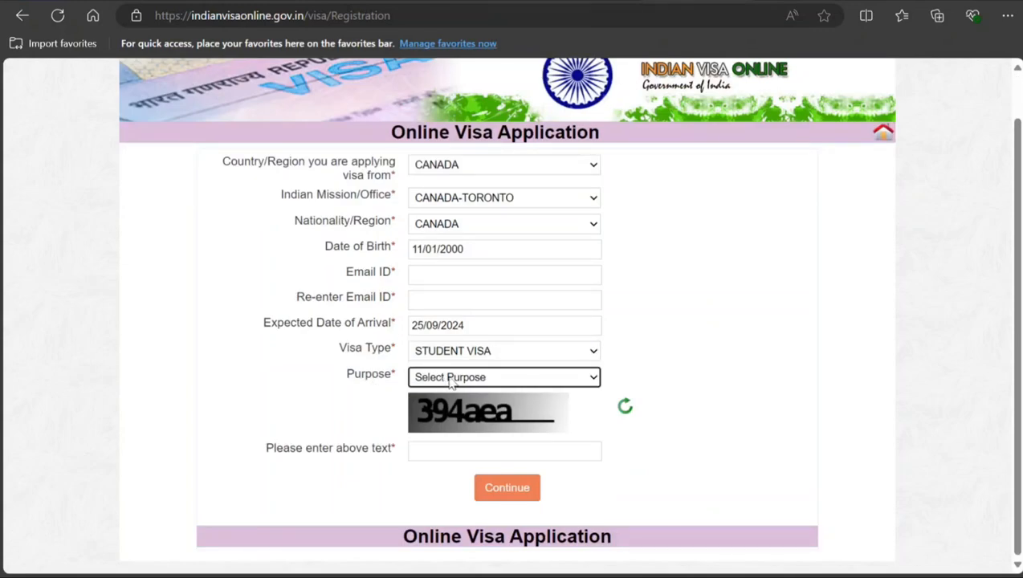
click(594, 382)
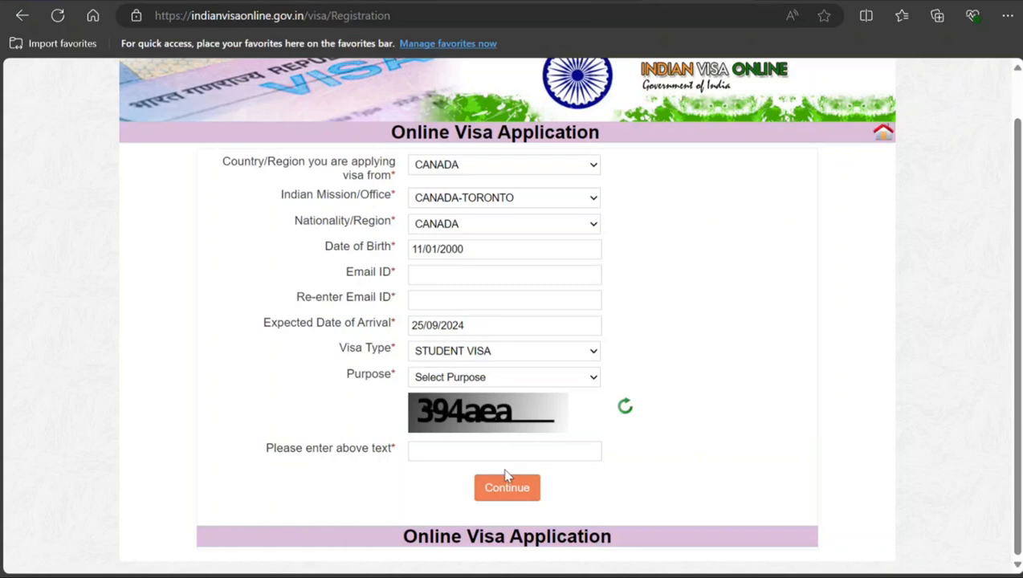
click(532, 419)
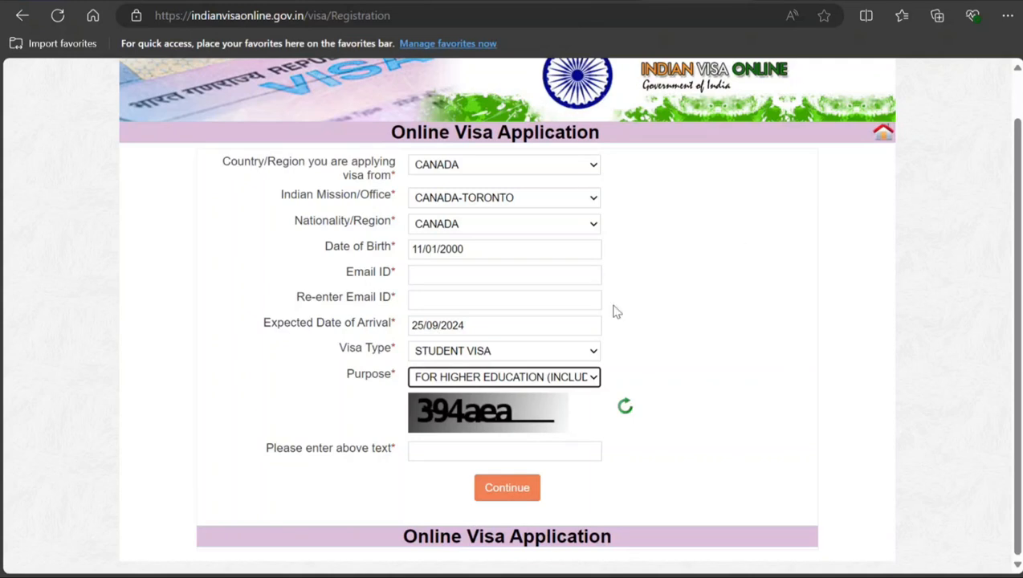
Step: Enter the applicant's e-mail address in Email ID and repeat it in Re-enter Email ID
click(543, 273)
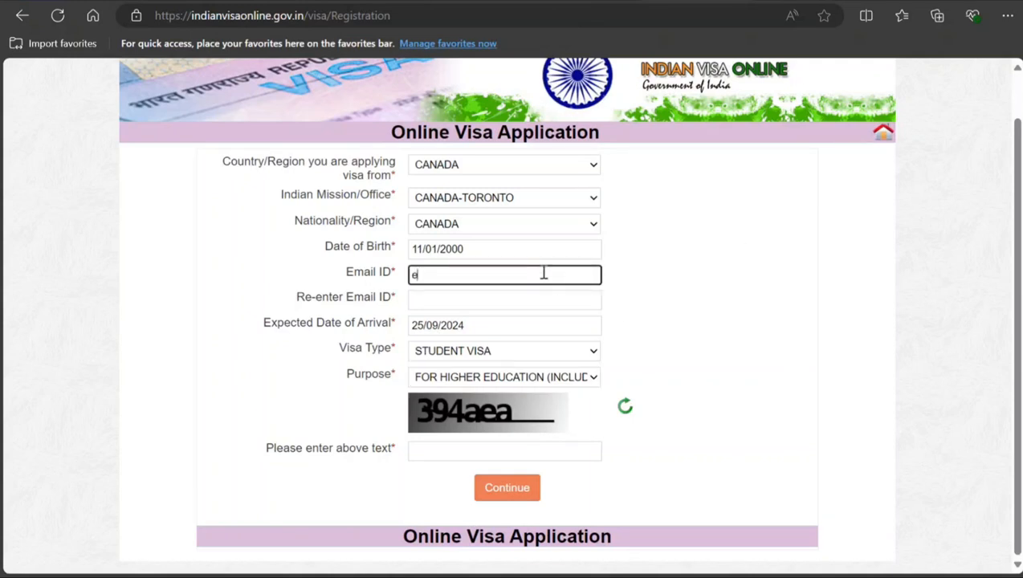
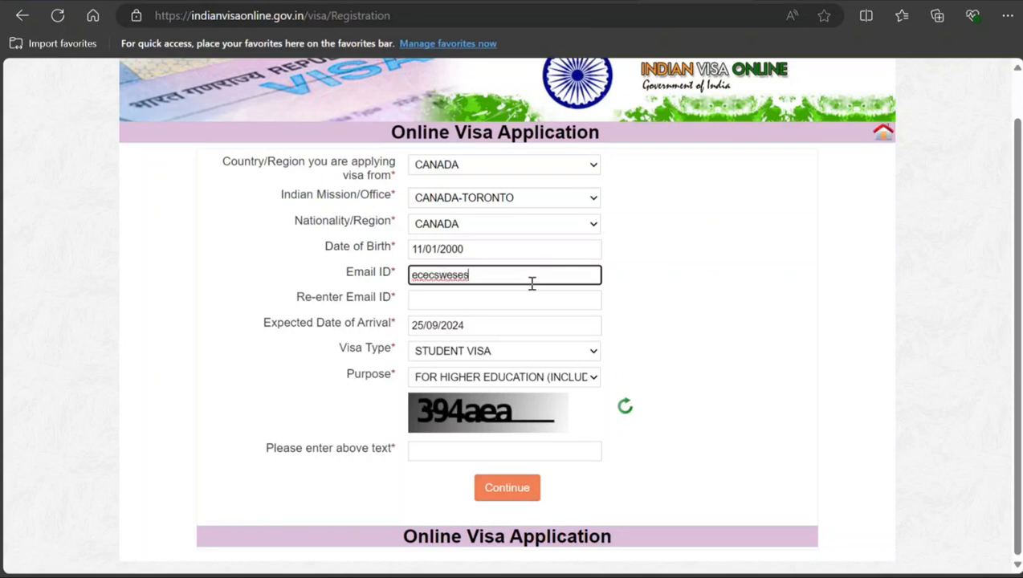
key(Tab)
text(e)
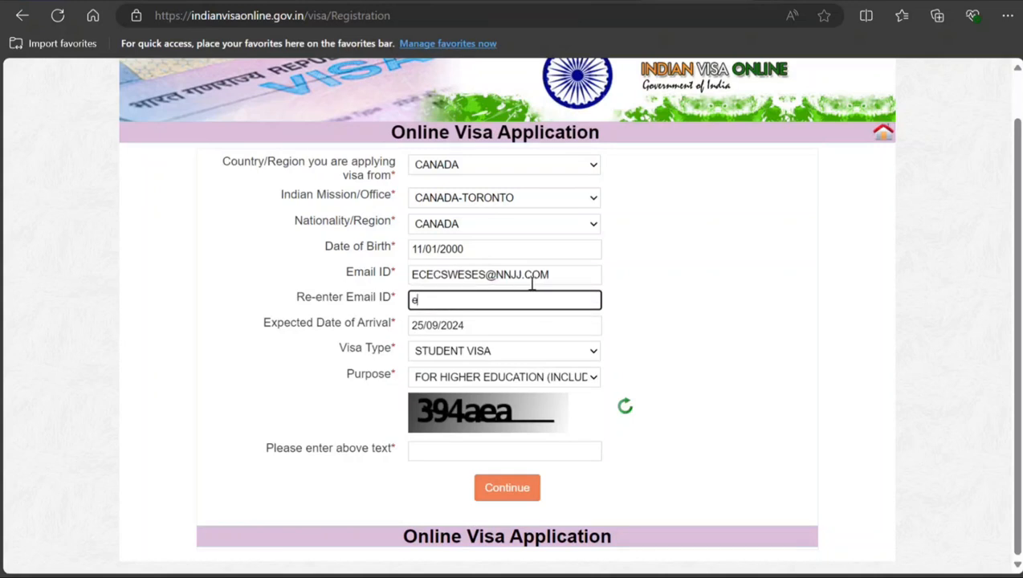
text(ce)
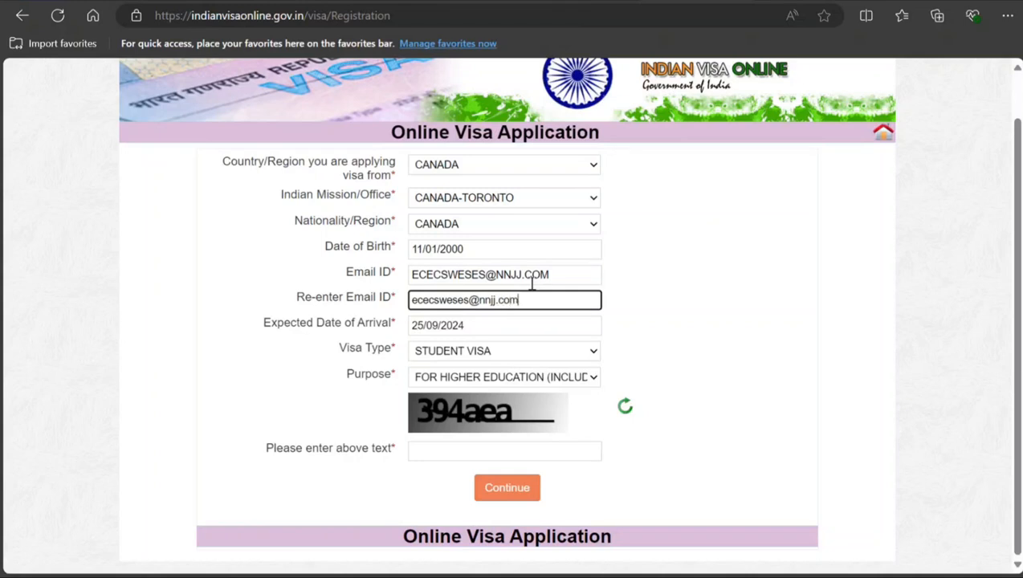
key(Tab)
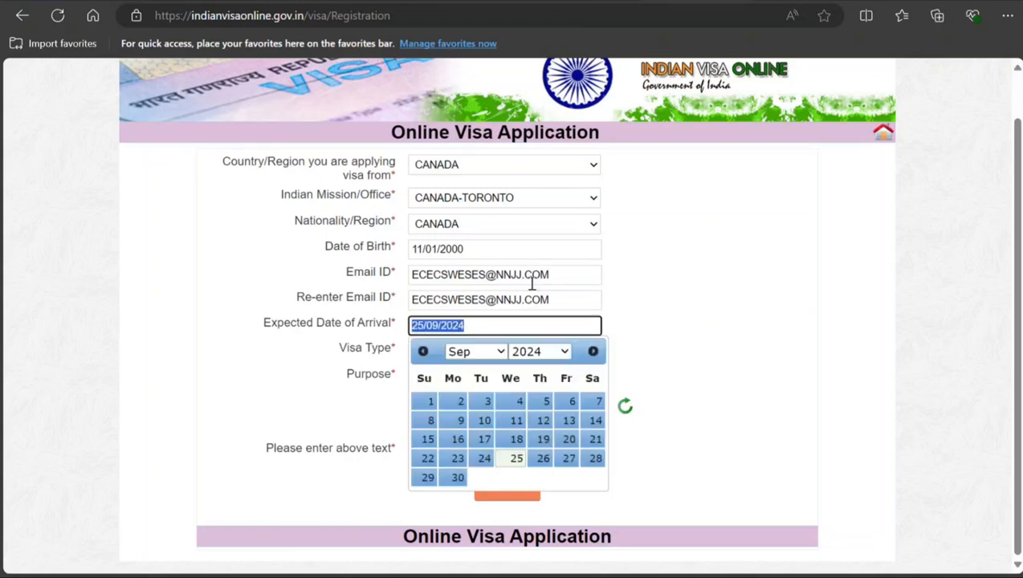
Step: Fill in the captcha text from the image and continue to the applicant details form
click(687, 349)
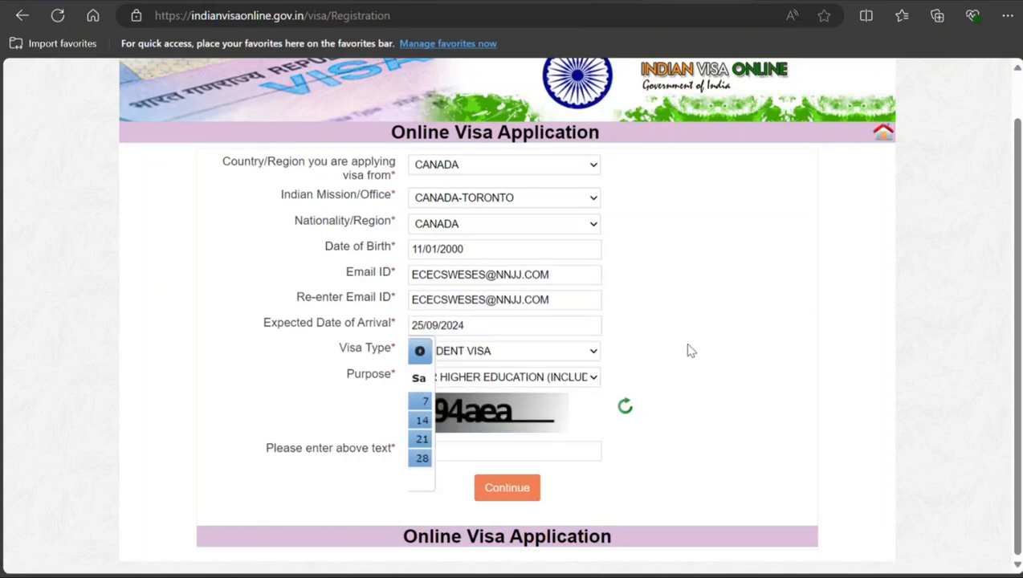
click(454, 451)
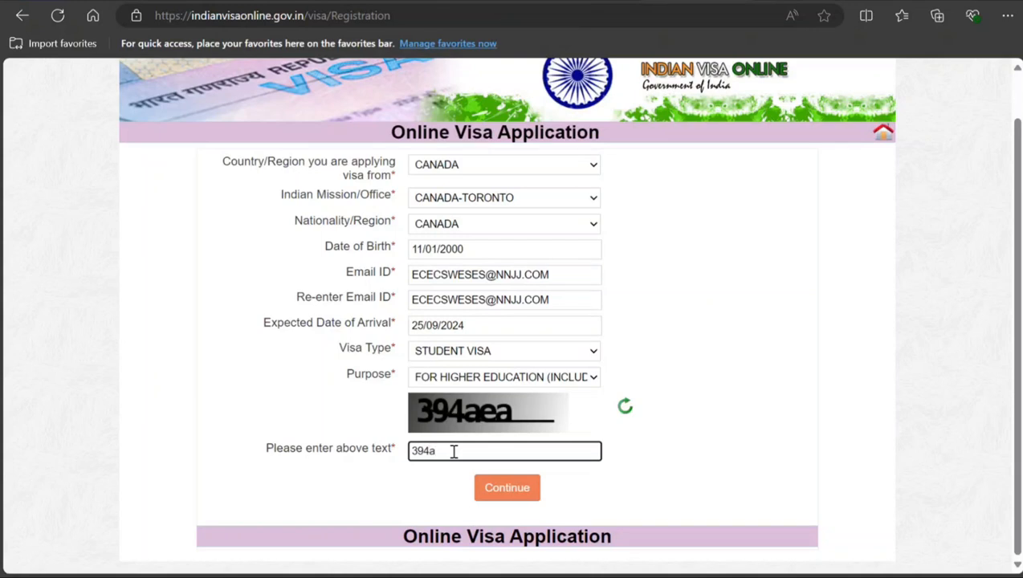
text(a)
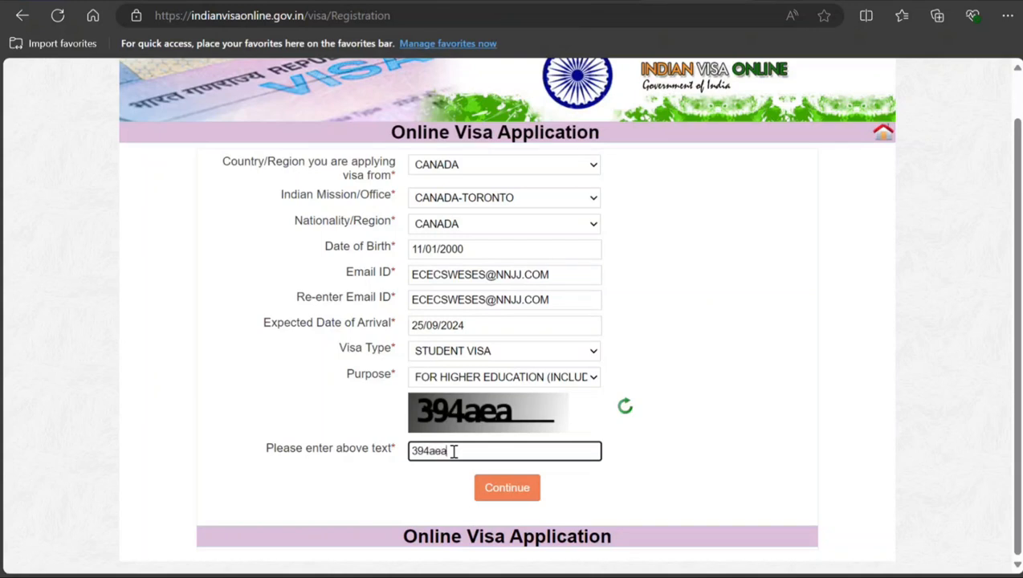
click(511, 496)
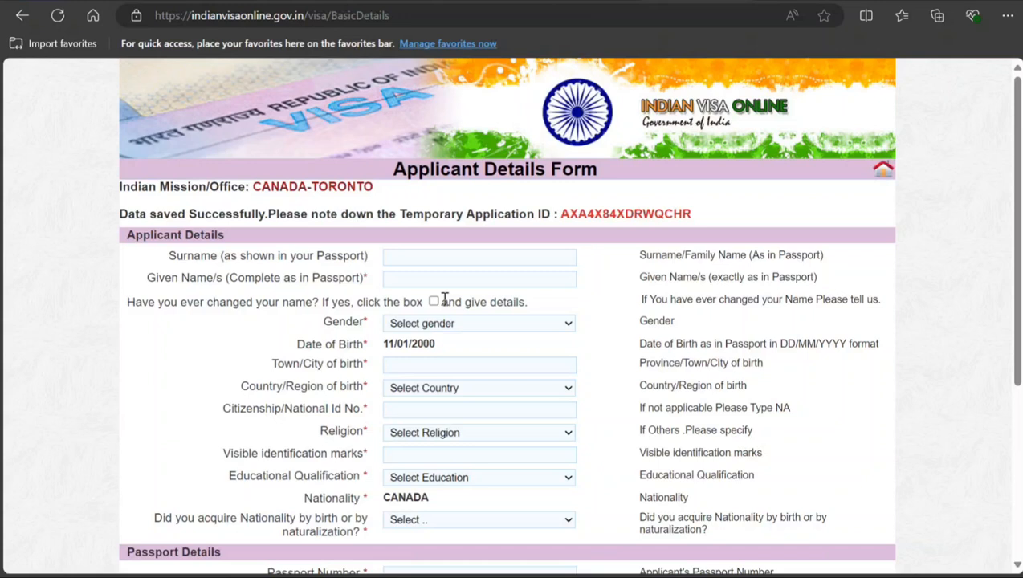
Step: Enter the applicant's surname and given name as shown in the passport
click(419, 258)
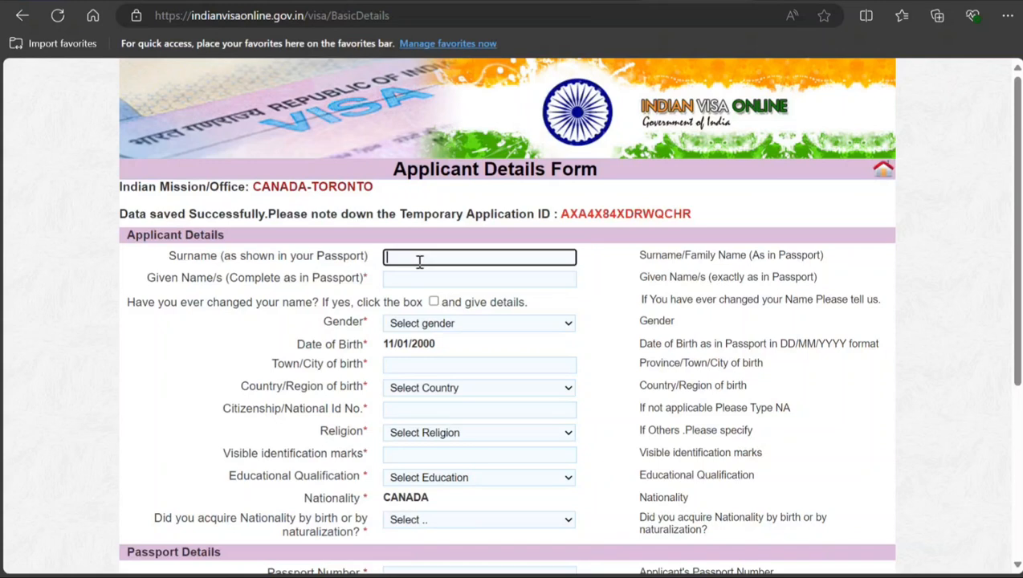
text(Smo)
text(th)
key(BackSpace)
text(ith)
key(BackSpace)
key(BackSpace)
key(BackSpace)
text(mith)
key(Tab)
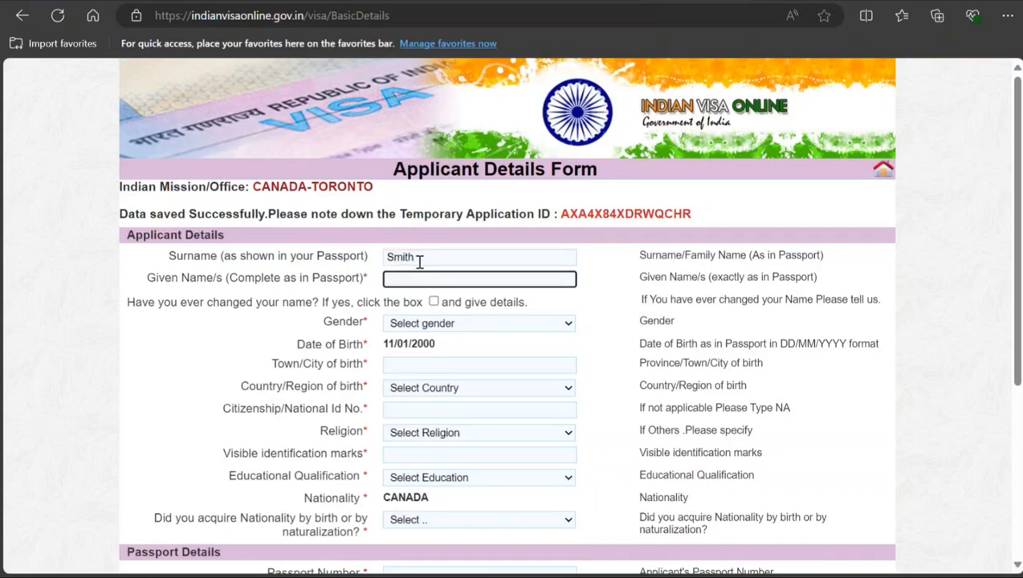
text(John)
key(Tab)
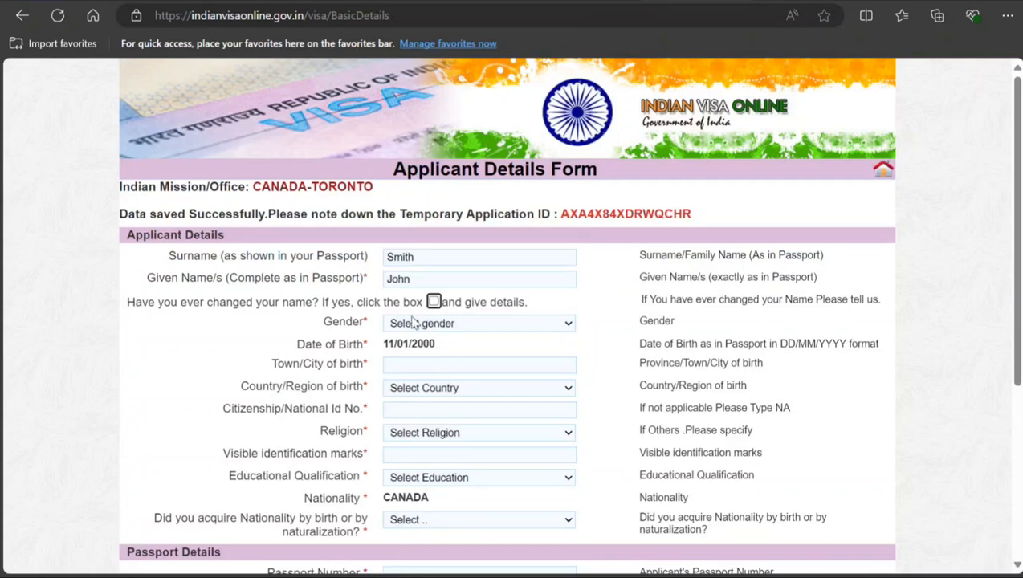
Step: Leave the name-change box unticked and set the Gender to MALE
click(433, 302)
click(433, 302)
click(452, 329)
click(404, 362)
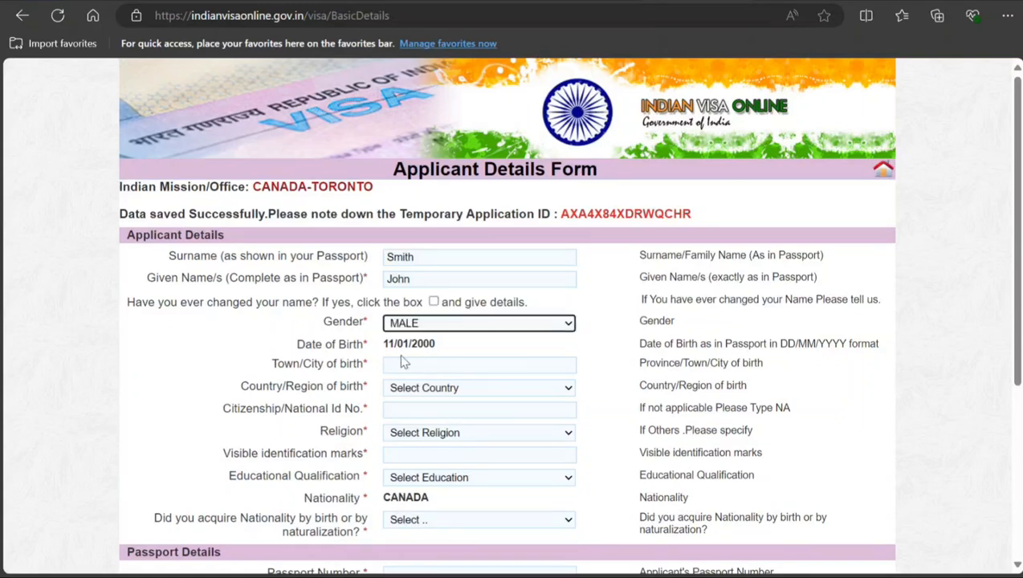
Step: Set the Town/City of birth to Toronto and the Country/Region of birth to CANADA
click(447, 368)
text(Toronr)
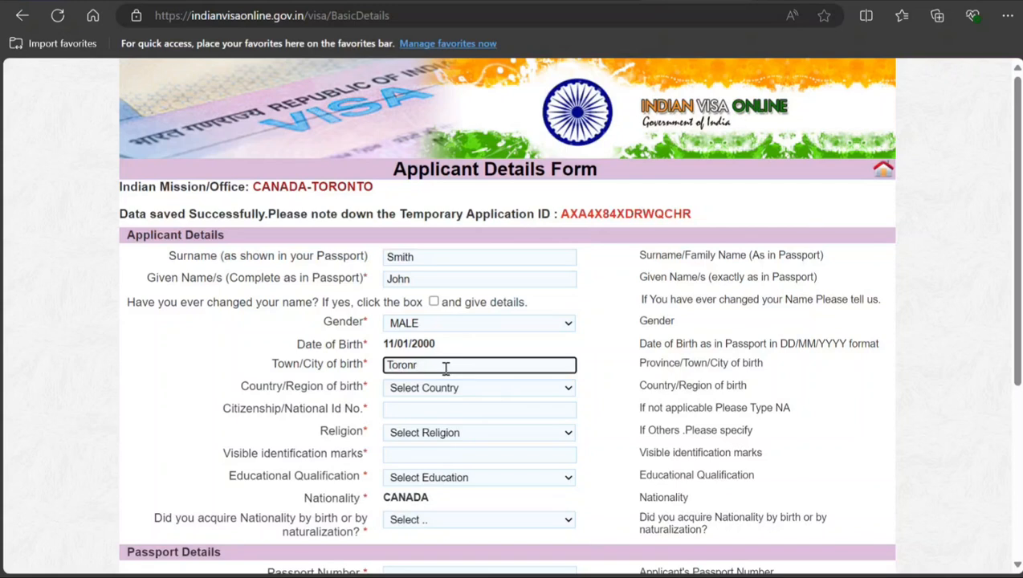
text(oo)
key(Tab)
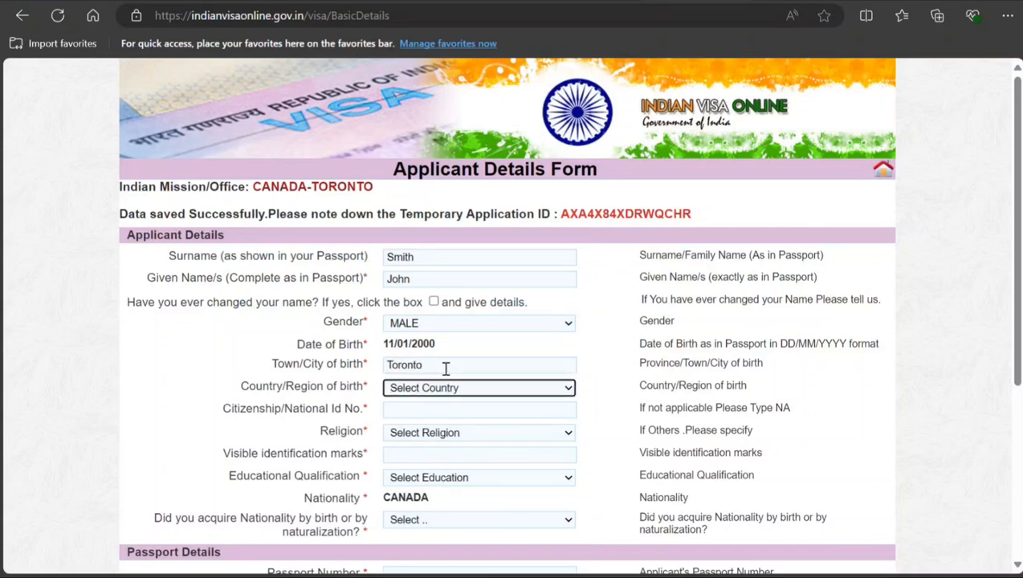
key(c)
key(c)
key(c)
key(Tab)
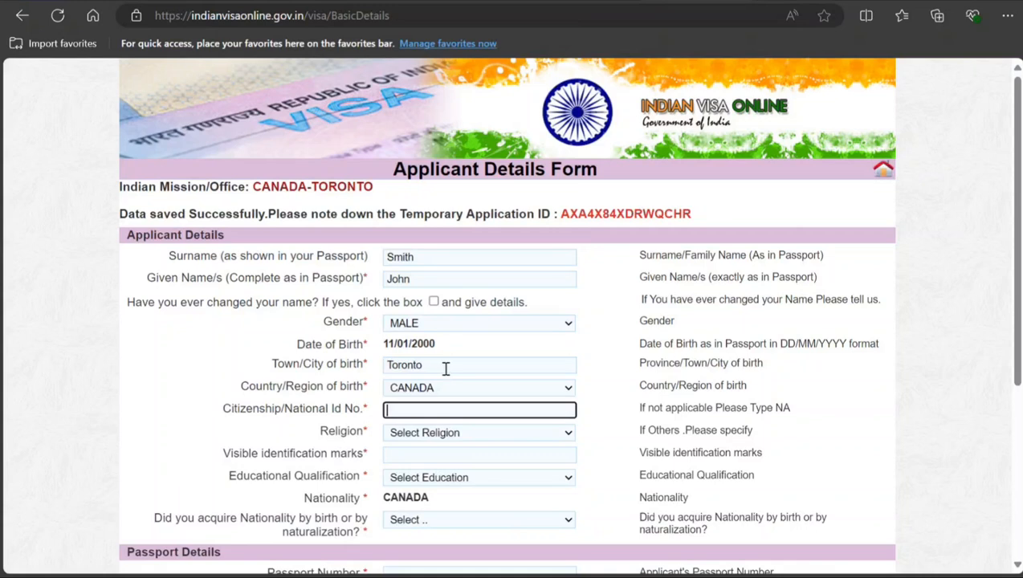
Step: Enter the applicant's ID number in Citizenship/National Id No
text(1)
text(8989898988)
key(Tab)
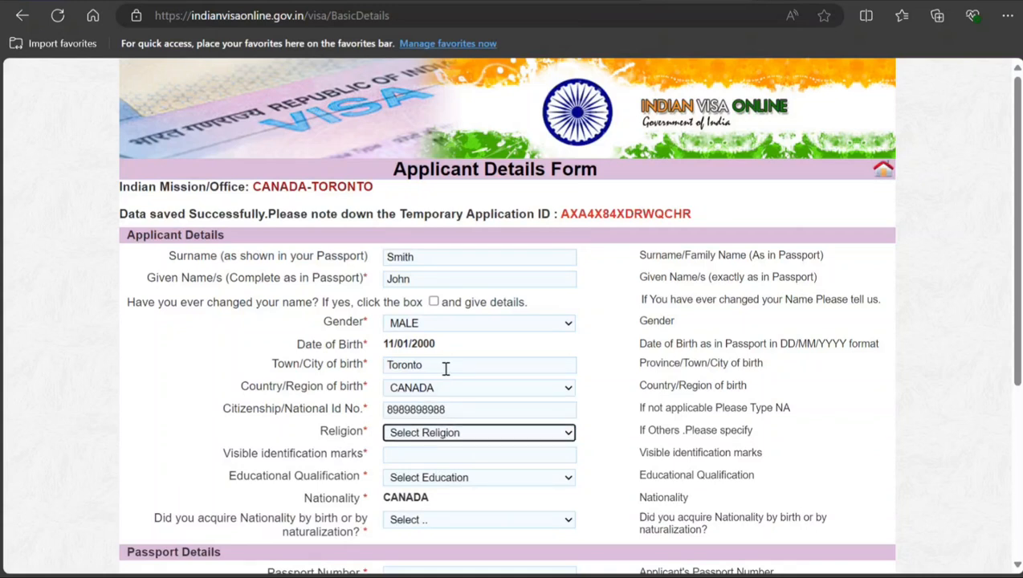
Step: Set the Religion to HINDU and the Visible identification marks to "No mole"
key(h)
key(Tab)
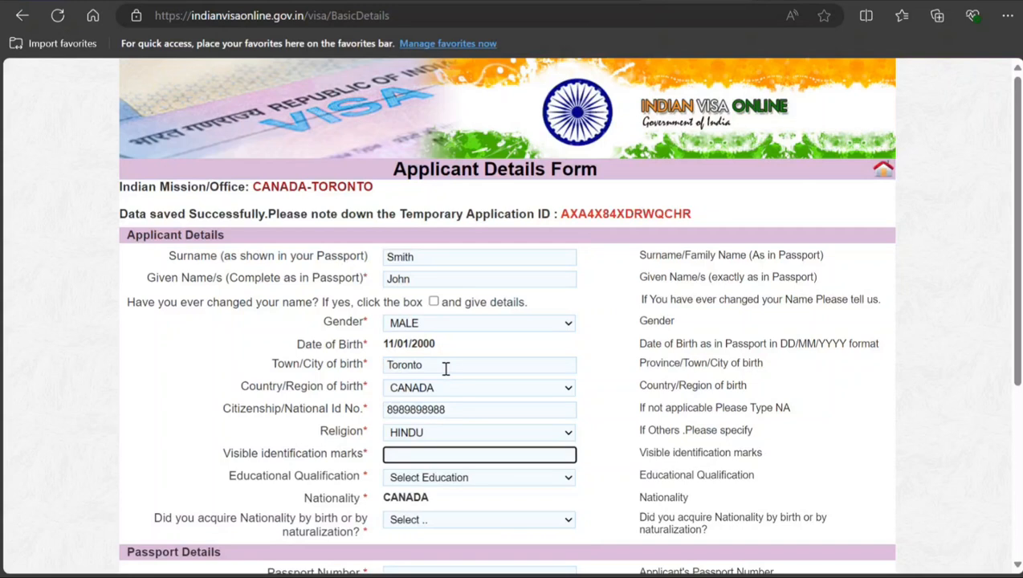
text(No mole)
key(Tab)
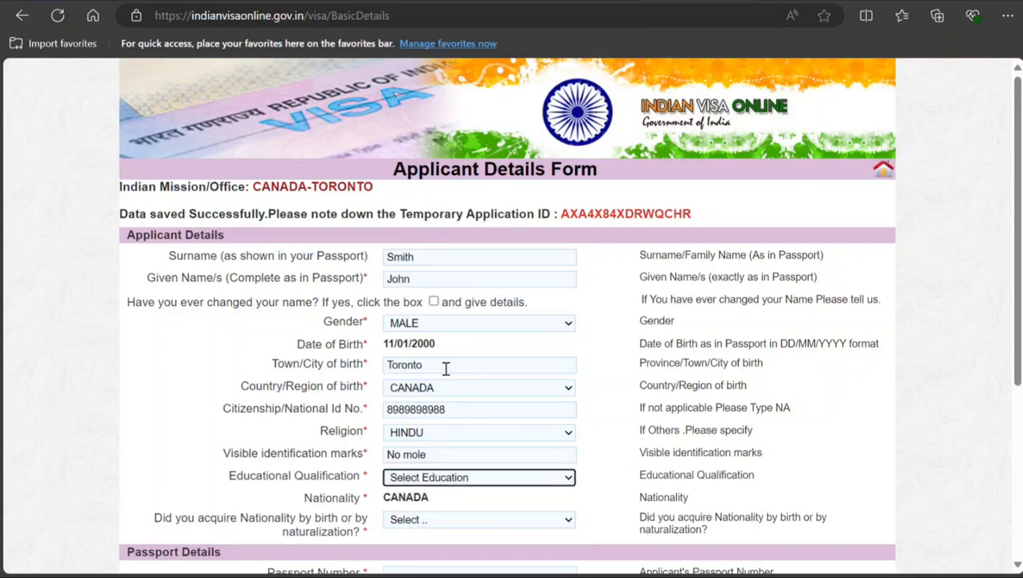
Step: Set the Educational Qualification to GRADUATE and the way the nationality was acquired to By Birth
key(Down)
key(Down)
key(Down)
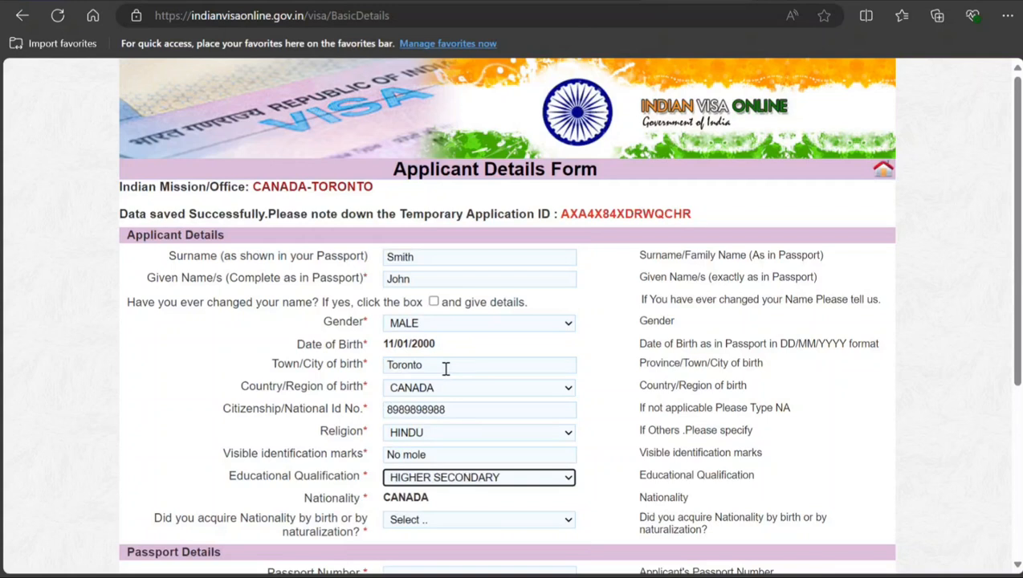
key(Up)
key(Tab)
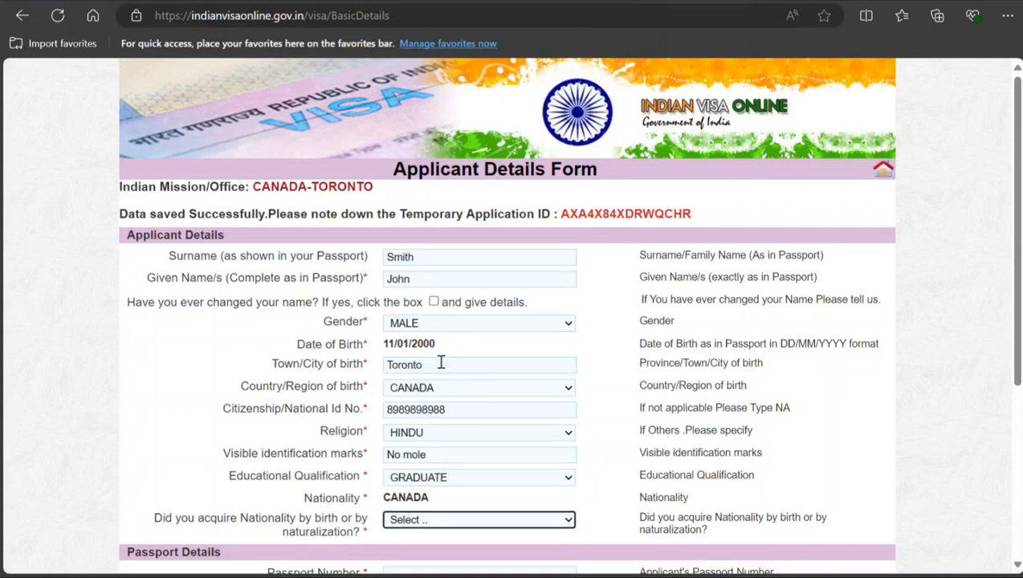
scroll(359, 362, down, 2)
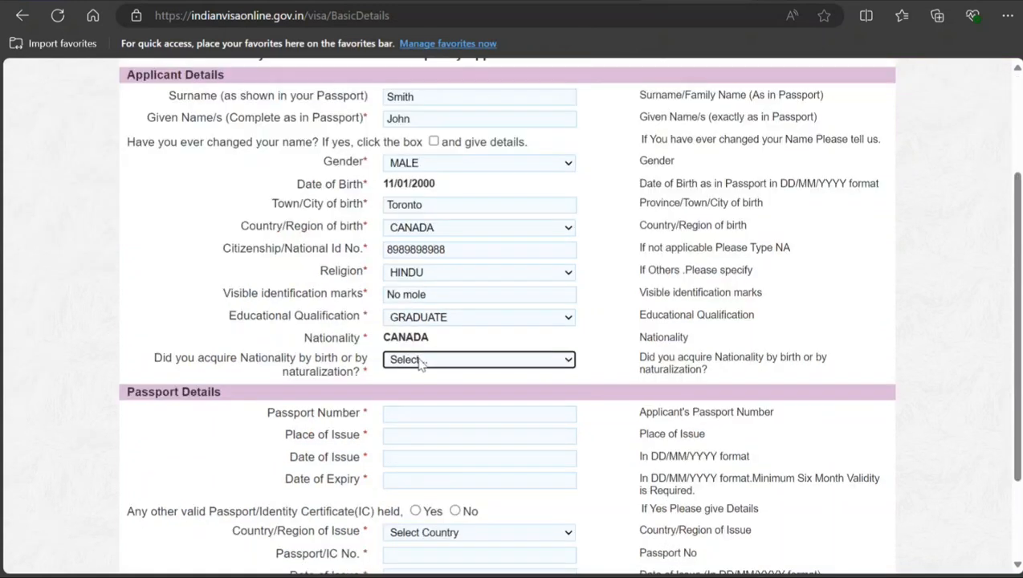
key(Down)
Step: Enter the applicant's passport number and set the passport's Place of Issue to Toronto
scroll(392, 384, down, 2)
click(423, 293)
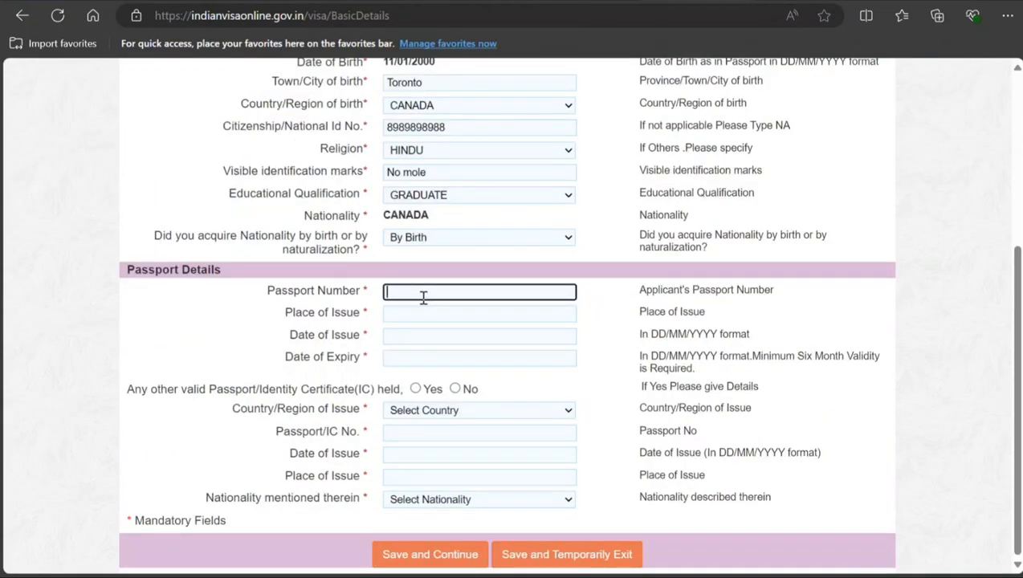
text(K89898989898)
key(Tab)
text(Toron)
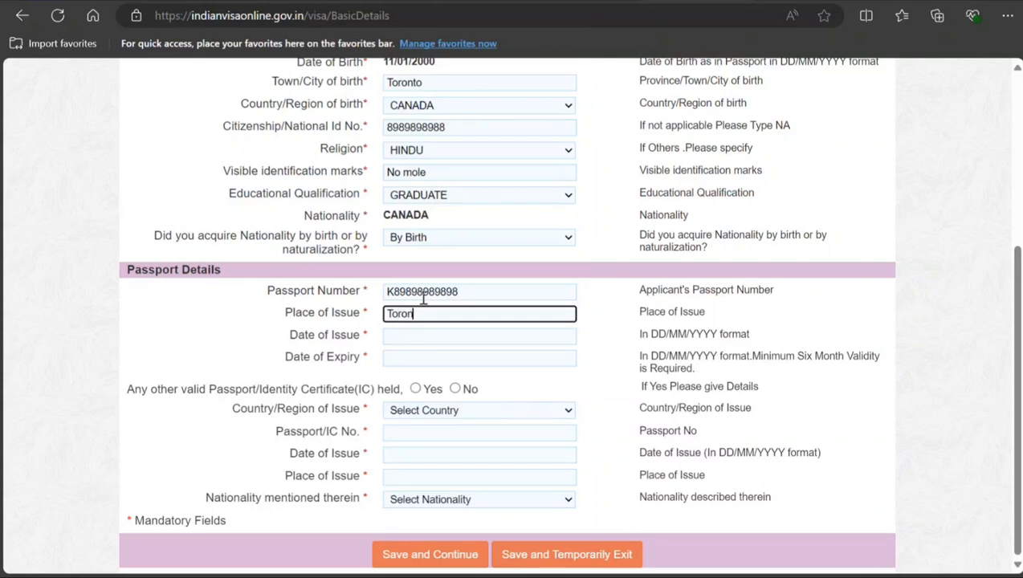
text(to)
key(Tab)
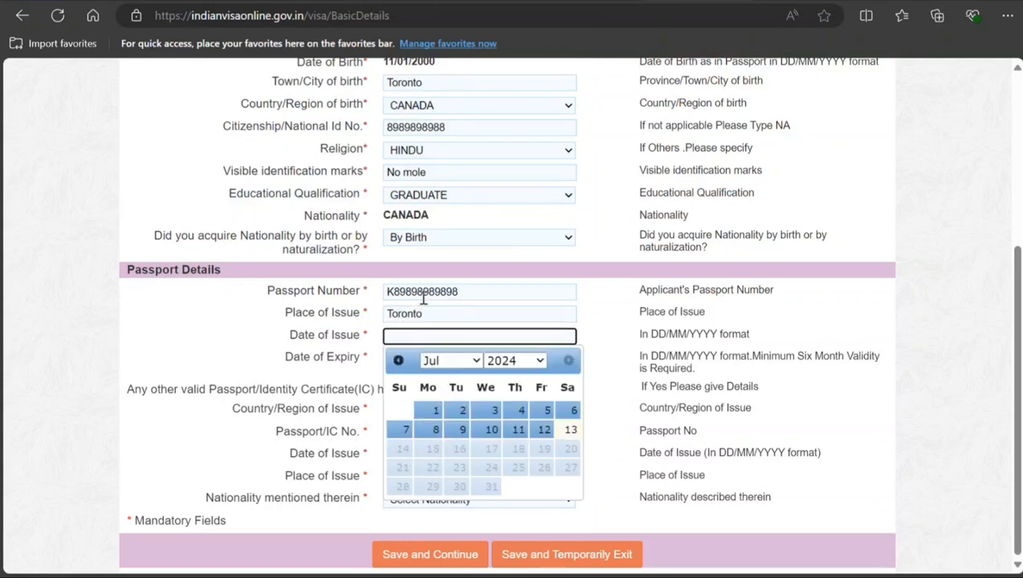
Step: Set the passport's Date of Issue to 10/04/2024 and its Date of Expiry to 25/07/2034
click(455, 361)
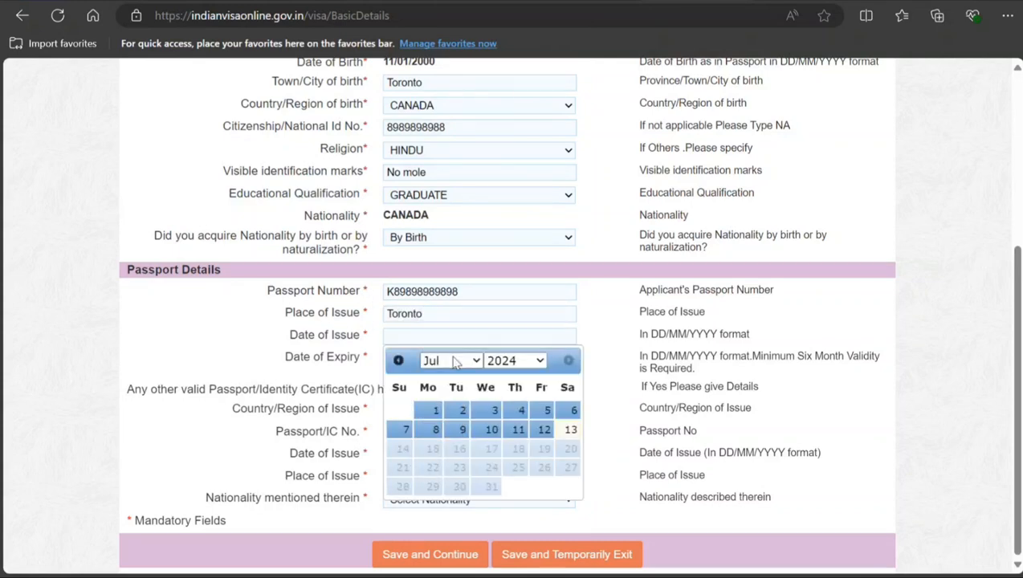
click(427, 432)
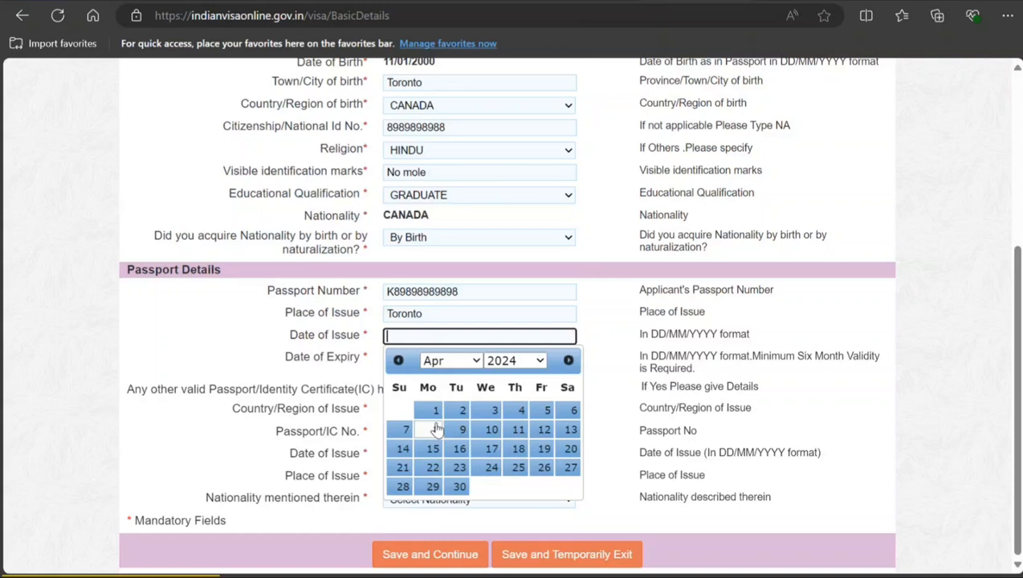
click(490, 427)
click(475, 358)
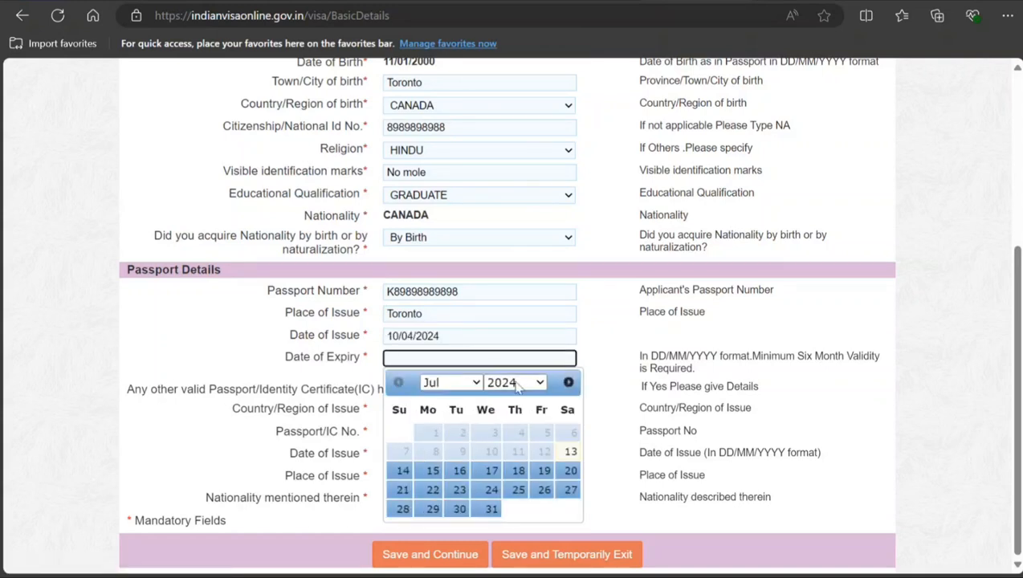
click(529, 243)
click(458, 511)
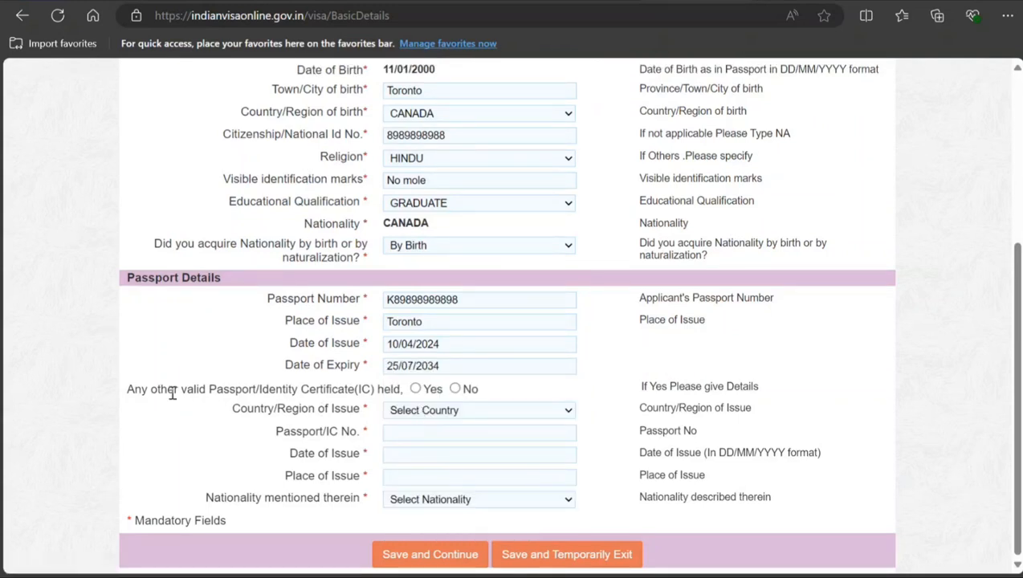
Step: Answer No to holding any other valid passport or identity certificate, and save and continue to the family details form
click(455, 390)
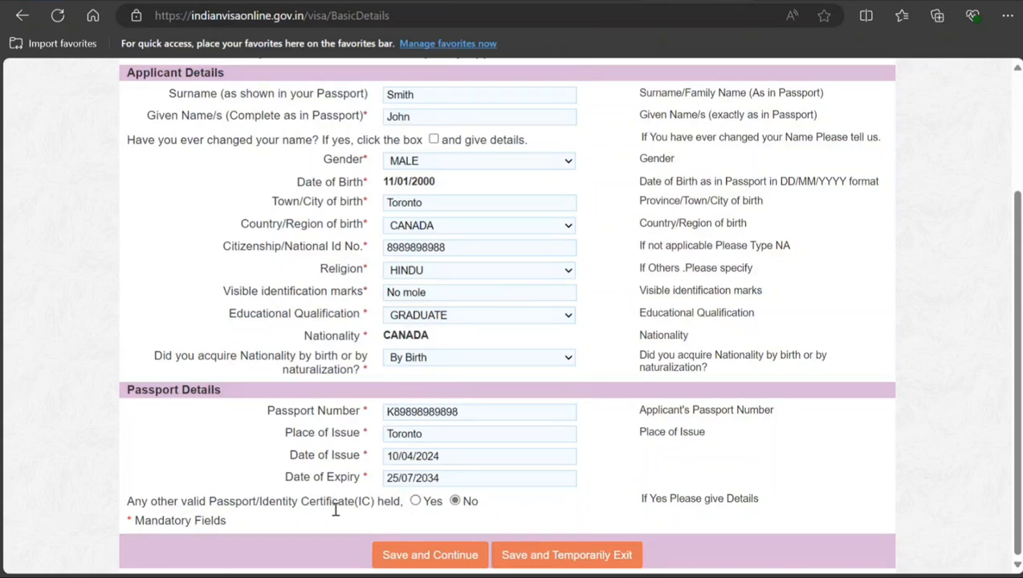
click(449, 556)
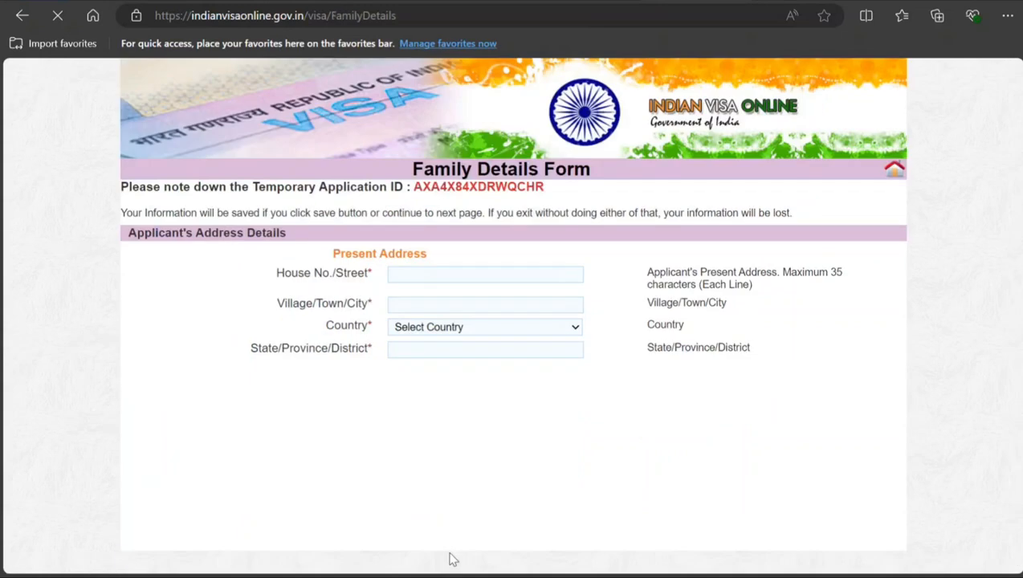
Step: Enter the applicant's house number, street and city under Present Address
click(411, 272)
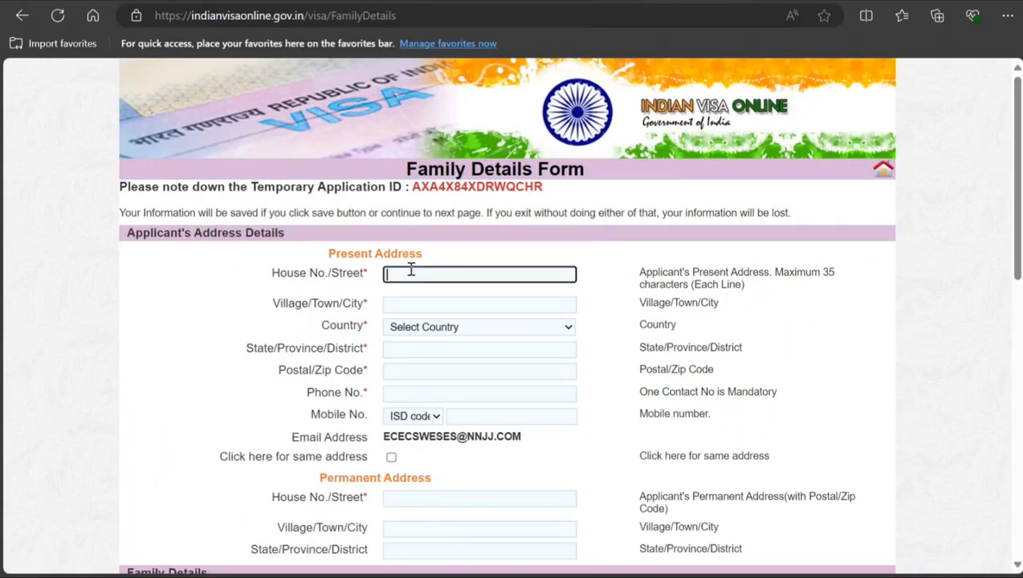
text(23)
click(394, 304)
text(T)
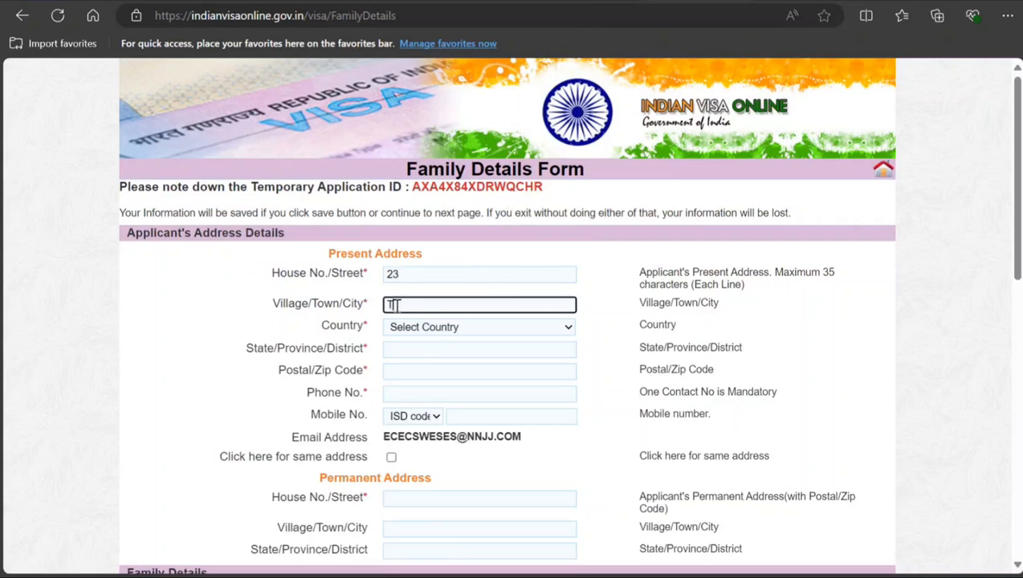
click(417, 271)
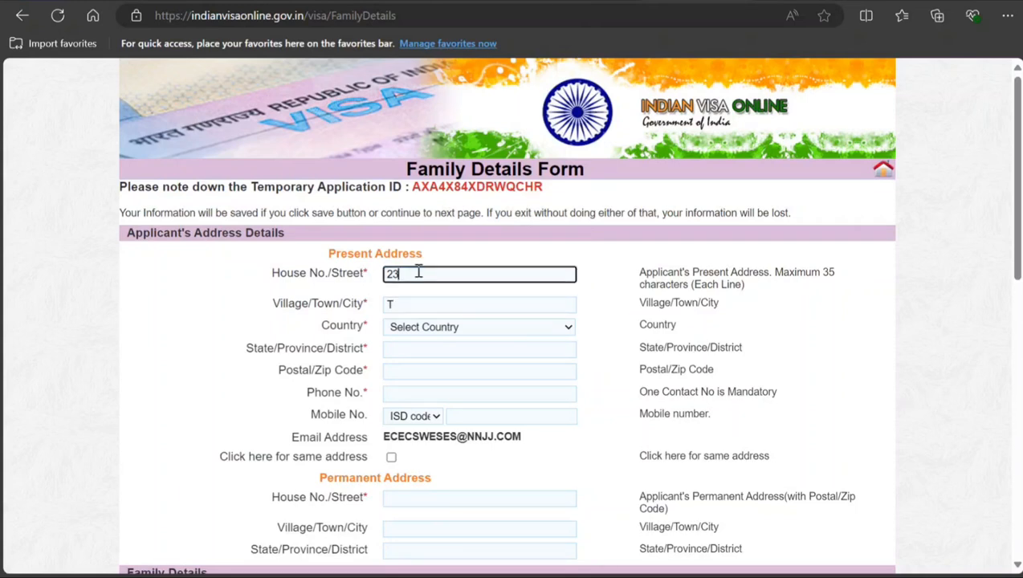
text(njinjin ST)
key(Tab)
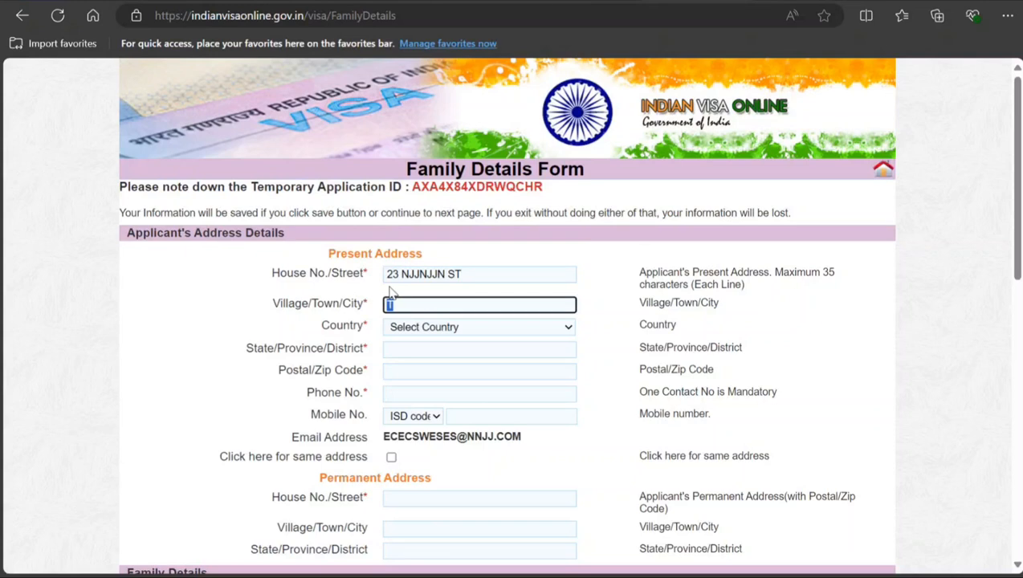
text(Toronto)
key(Tab)
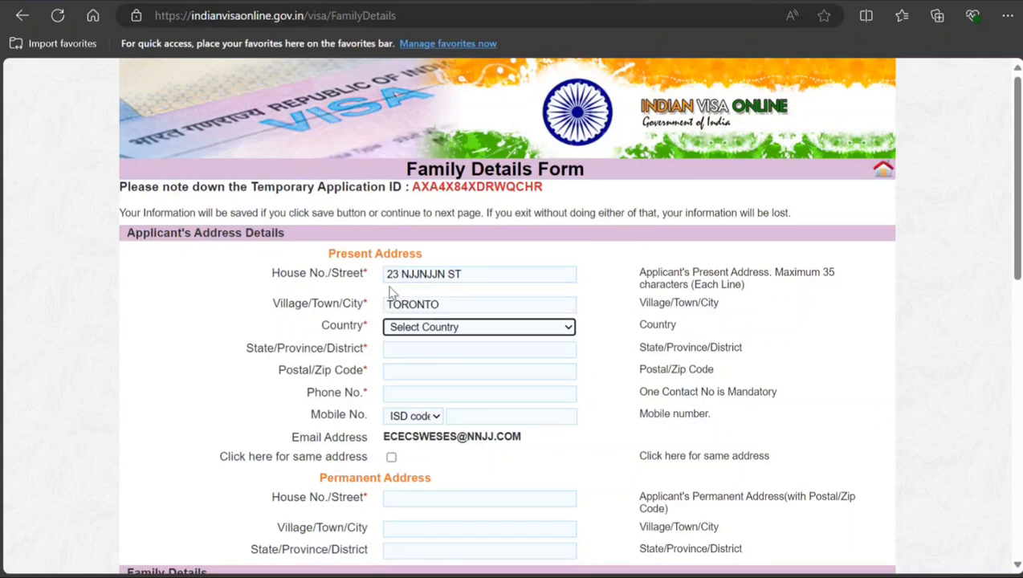
Step: Set the present address's Country to CANADA and its State/Province/District to ON
text(can)
key(Tab)
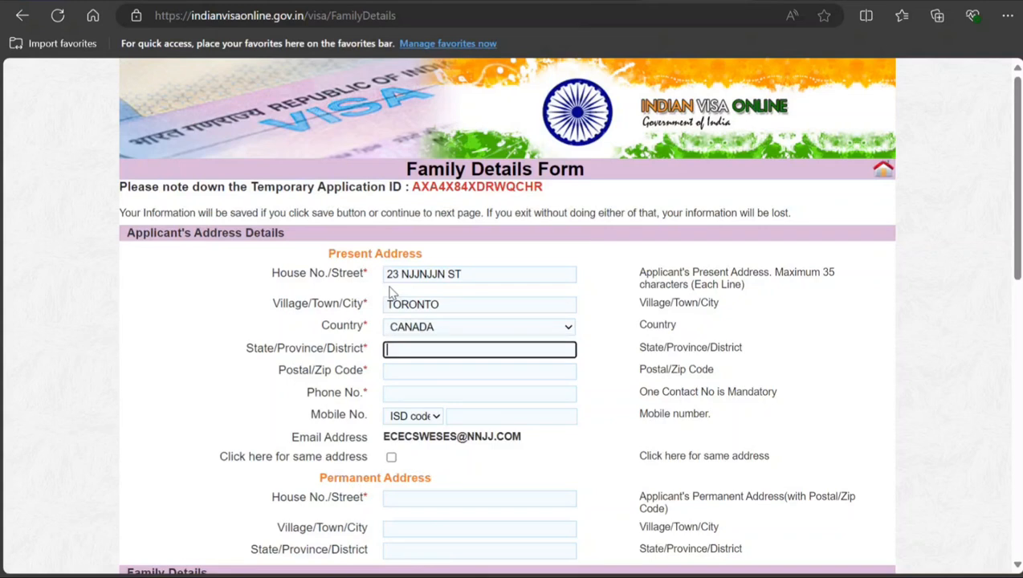
text(on)
key(BackSpace)
key(BackSpace)
text(ON)
key(Tab)
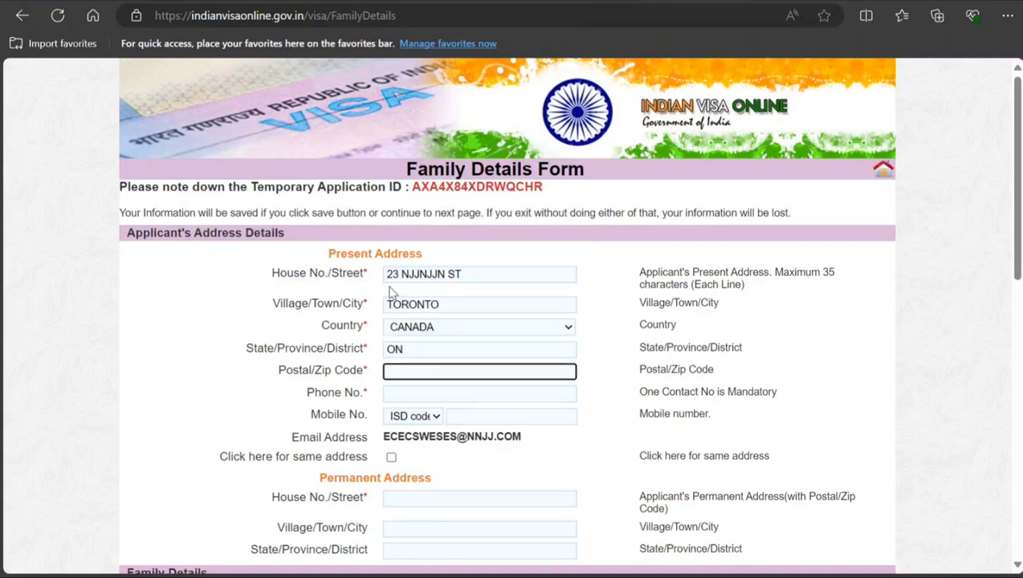
Step: Fill in the present address's postal code and the applicant's phone number
text(L8898898)
key(Tab)
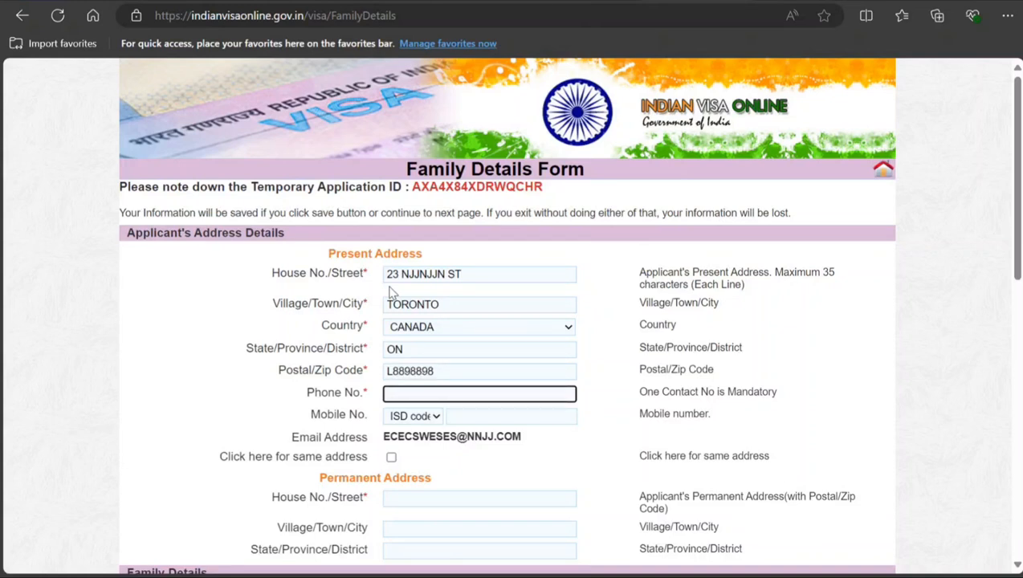
text(8989898989898)
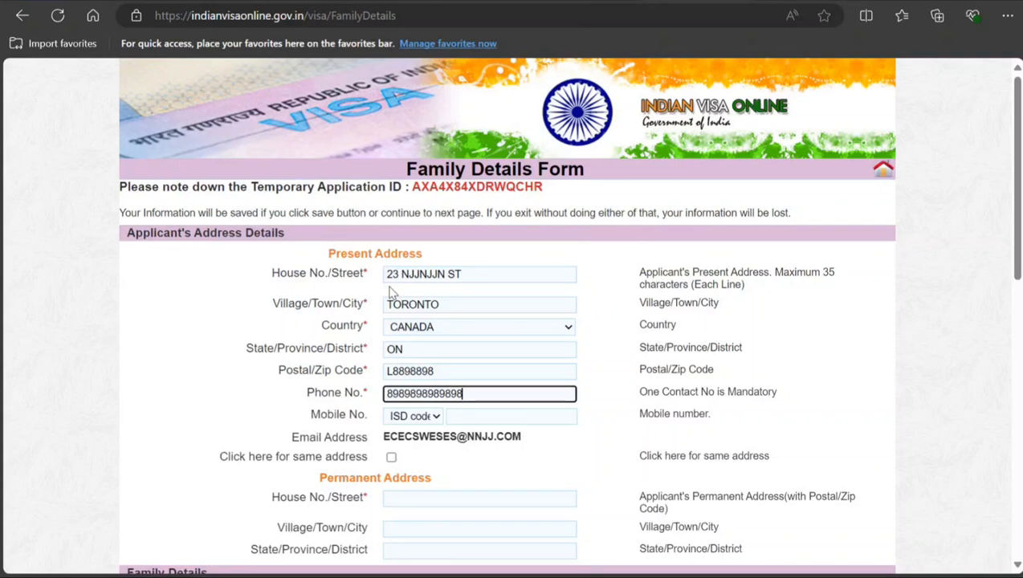
Step: Mark the permanent address as the same as the present address
key(Tab)
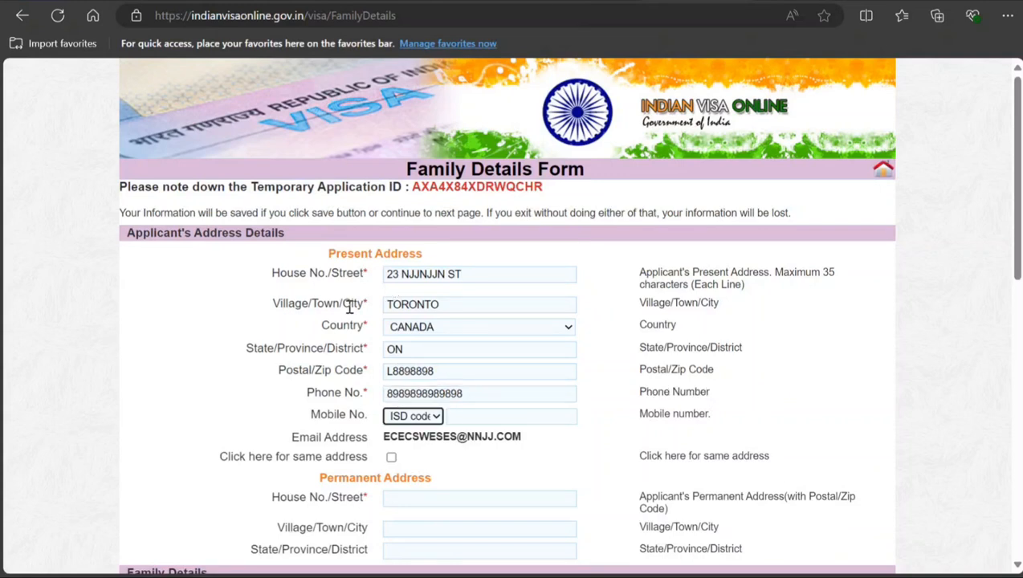
click(391, 457)
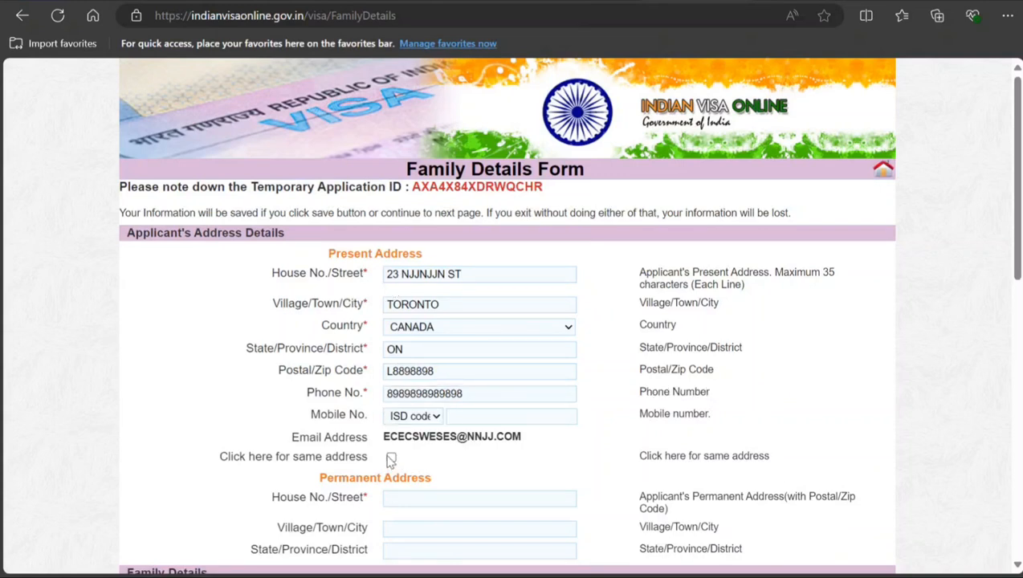
scroll(407, 455, down, 2)
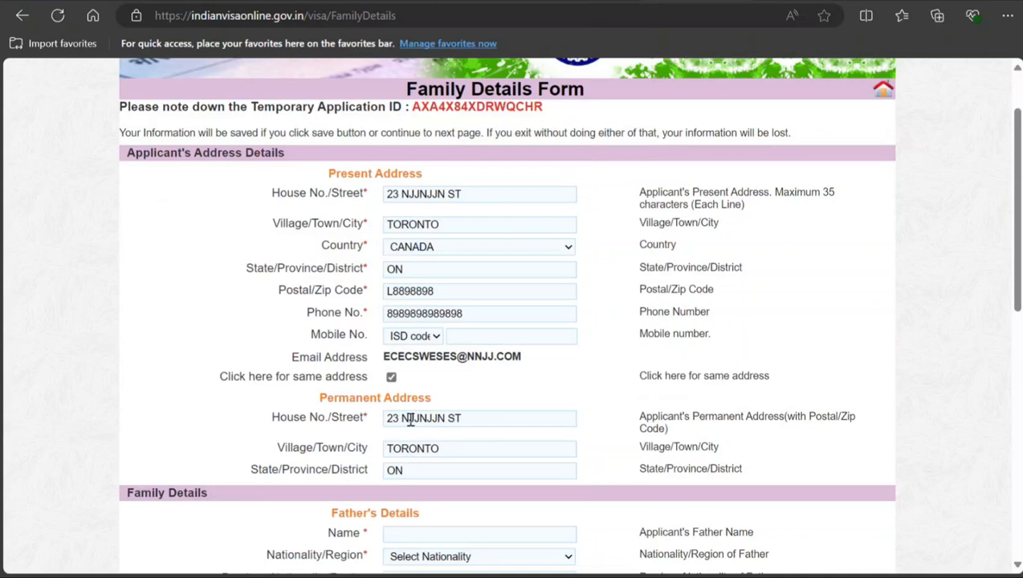
Step: Enter the father's full name under Father's Details and set his Nationality/Region to CANADA
scroll(409, 418, down, 2)
scroll(420, 391, down, 1)
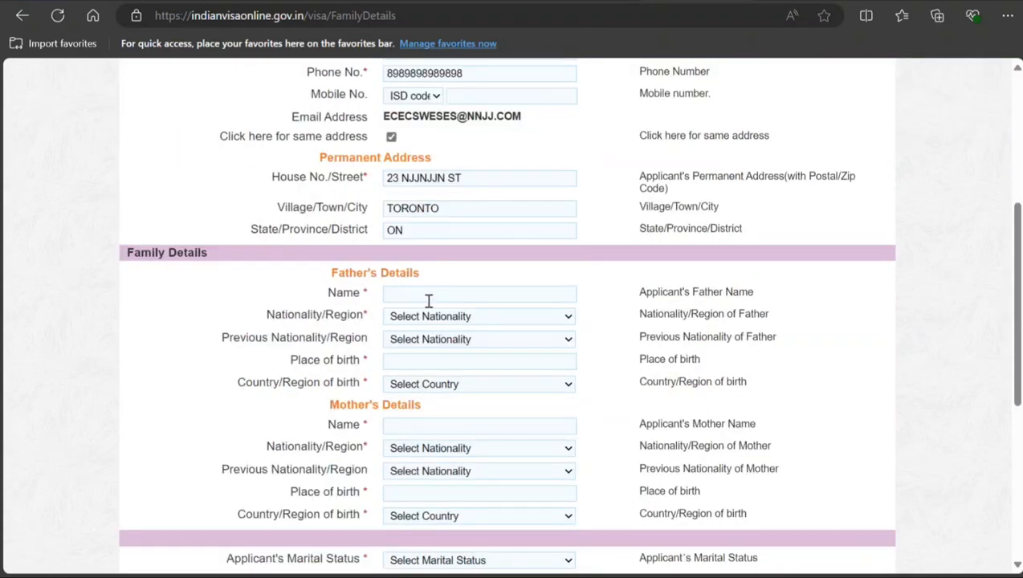
click(422, 295)
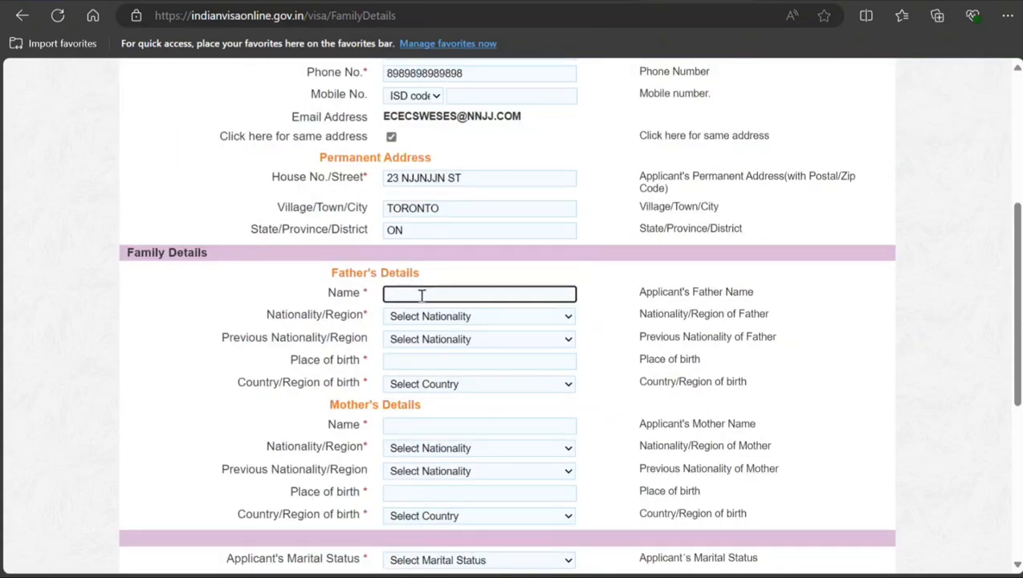
key(Tab)
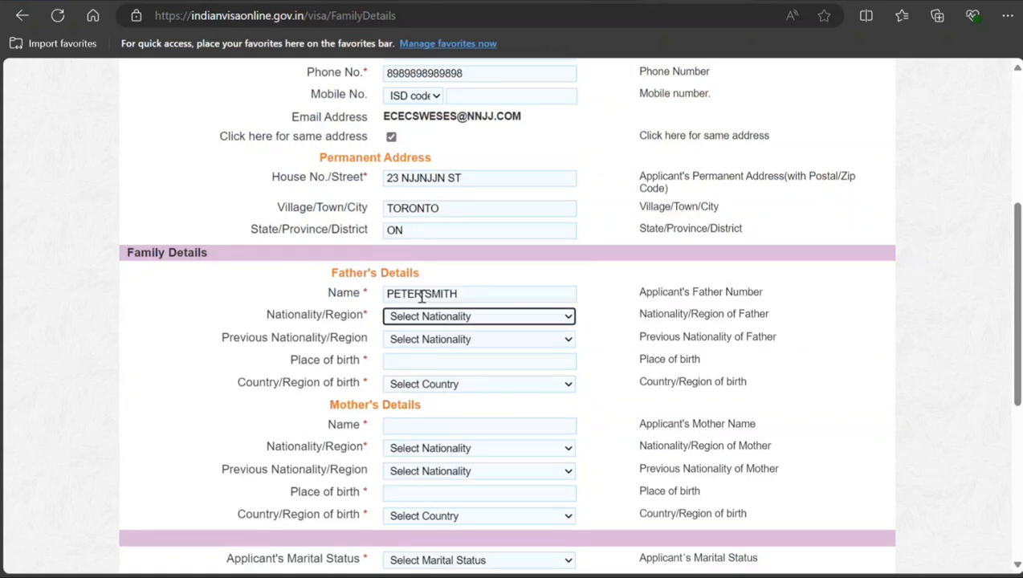
key(c)
key(c)
key(c)
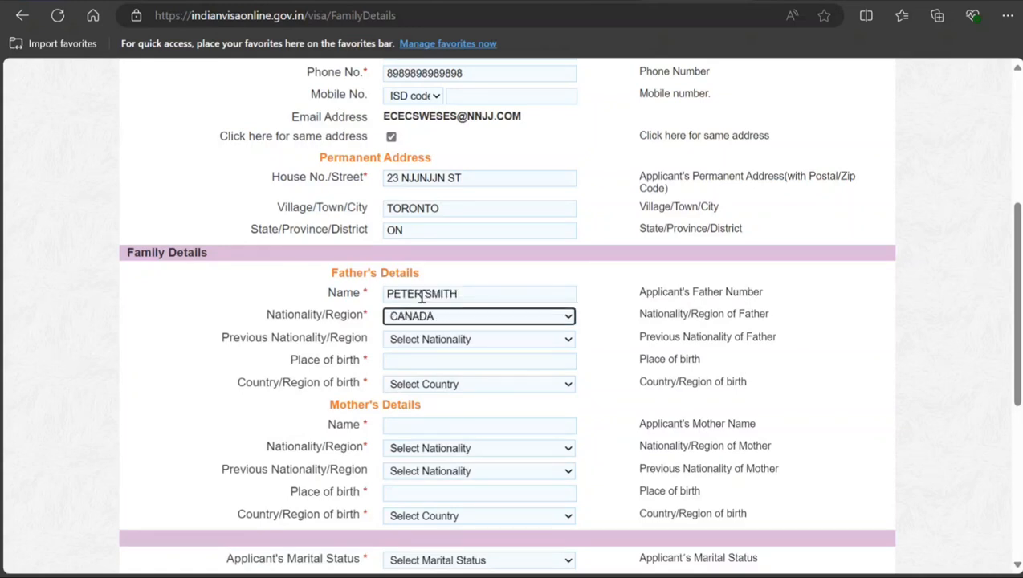
Step: Set the father's place of birth to TORONTO and his country of birth to CANADA, leaving previous nationality unselected
key(Tab)
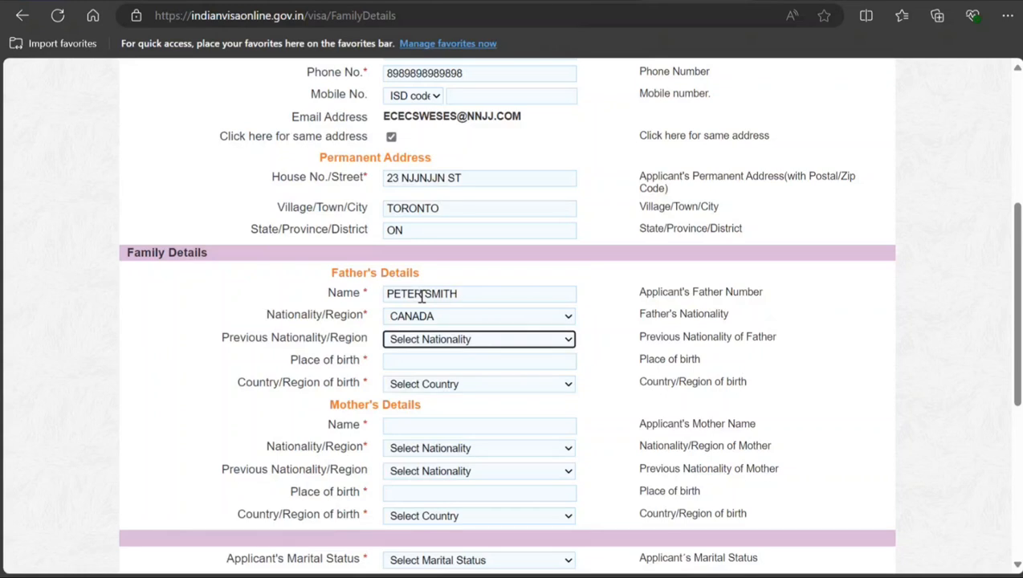
key(Tab)
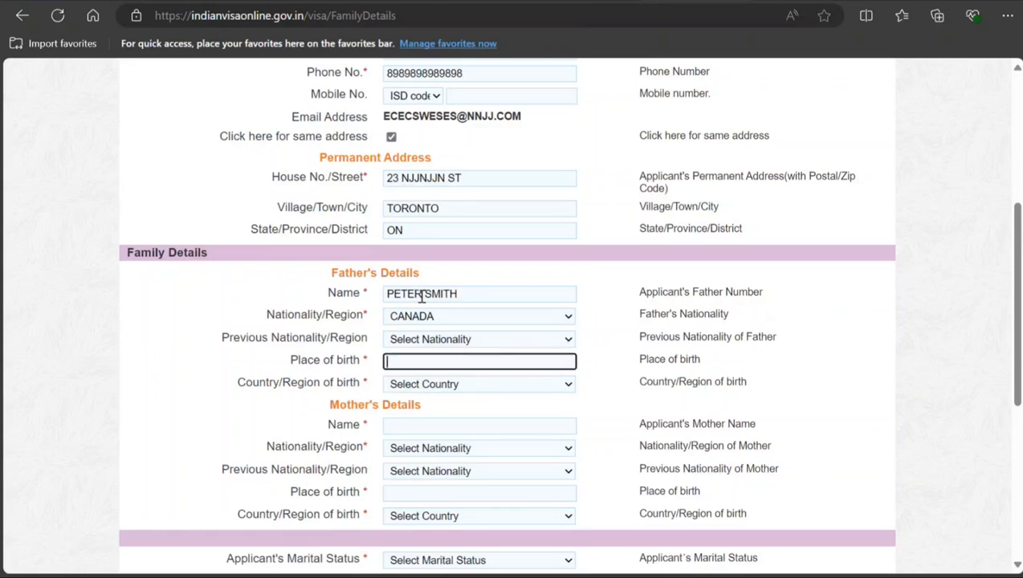
text(Toronto)
key(Tab)
key(c)
key(c)
key(c)
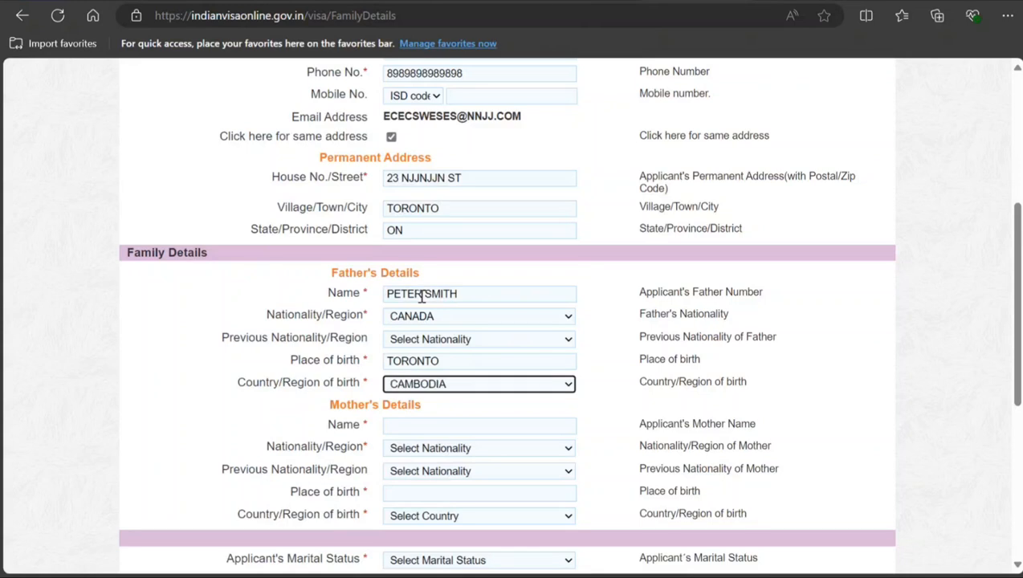
Step: Enter the mother's full name under Mother's Details and set her Nationality/Region to CANADA
key(Tab)
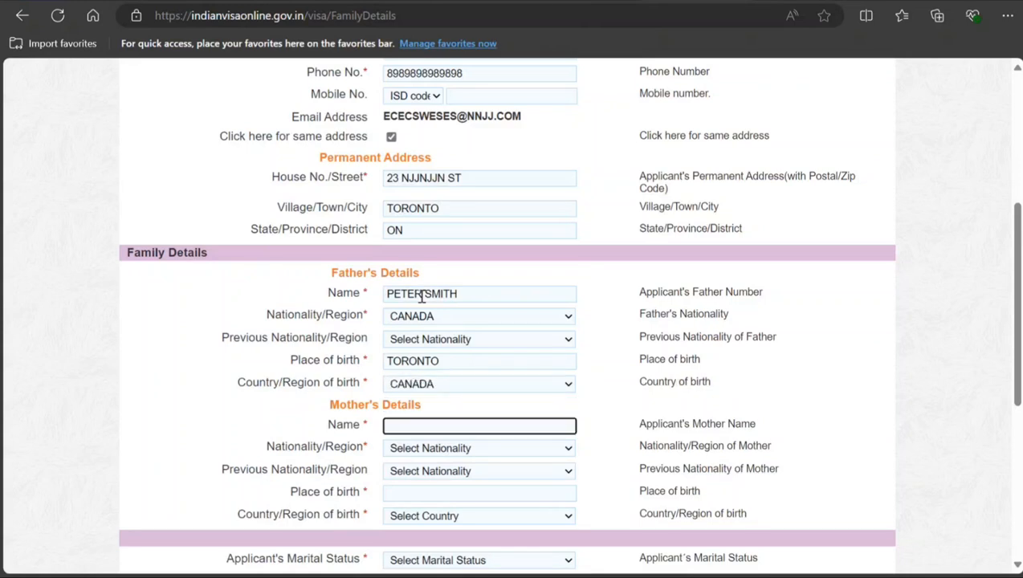
key(Tab)
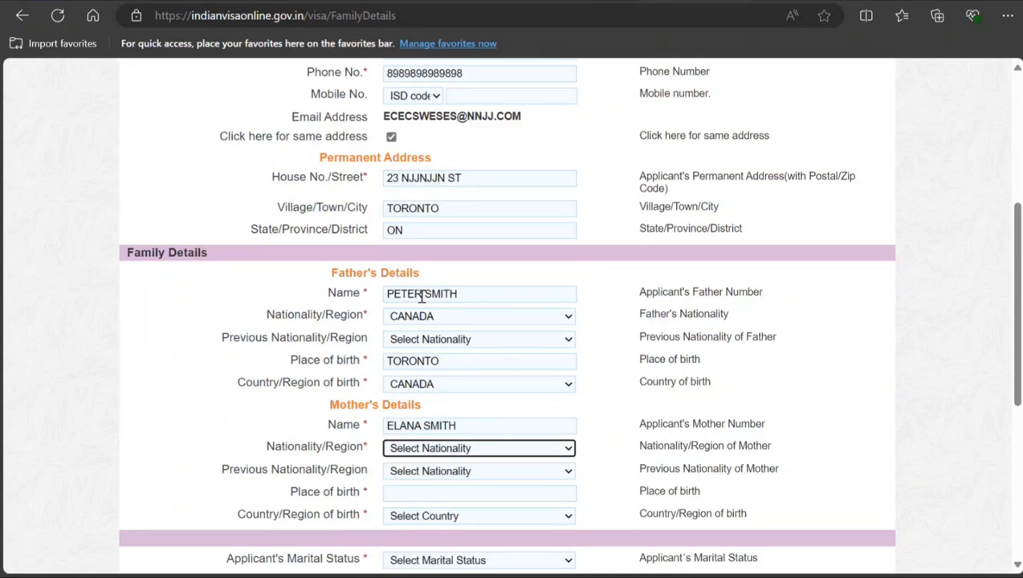
key(c)
key(c)
key(c)
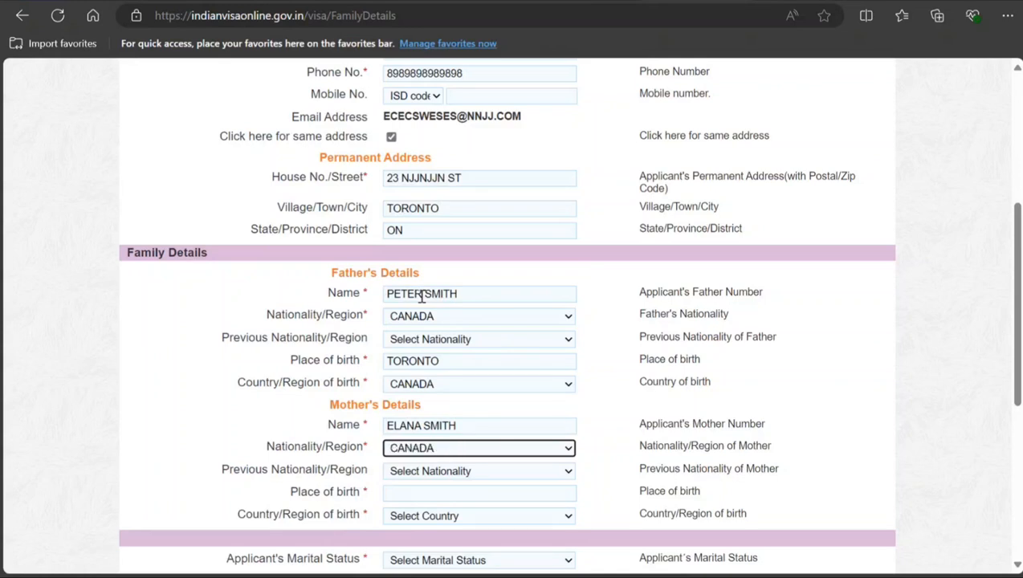
Step: Set the mother's place of birth to TORONTO and her country of birth to CANADA, leaving previous nationality unselected
key(Tab)
key(Tab)
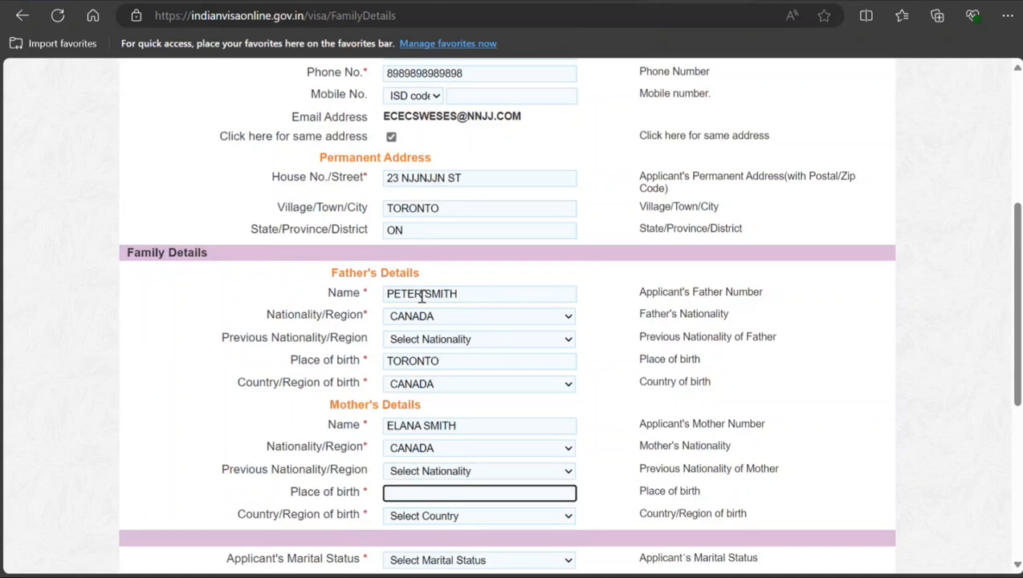
text(TORONTO)
key(Tab)
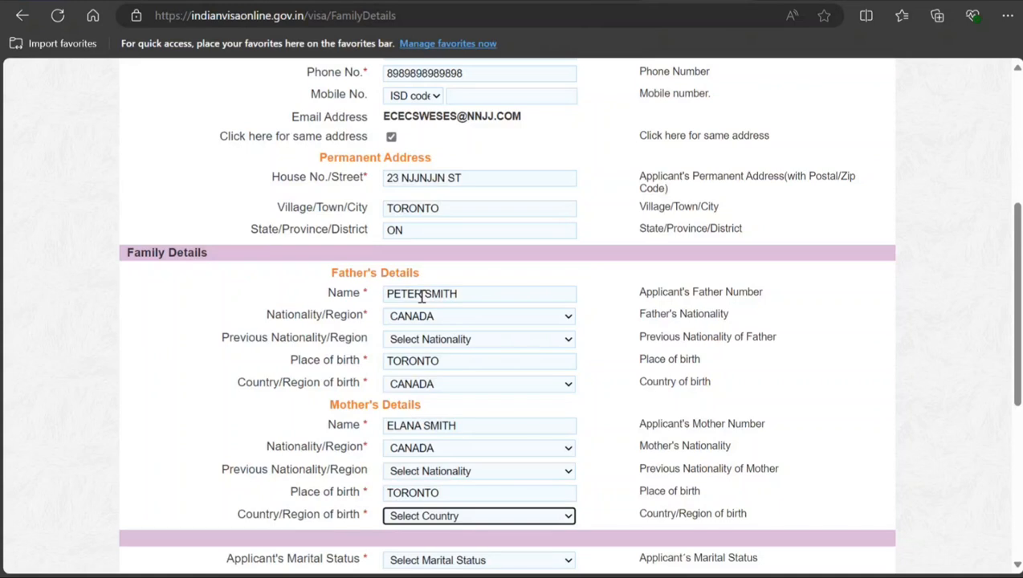
key(c)
key(c)
key(c)
Step: Set the applicant's marital status to SINGLE and answer No to the question about grandparents being Pakistan nationals
key(Tab)
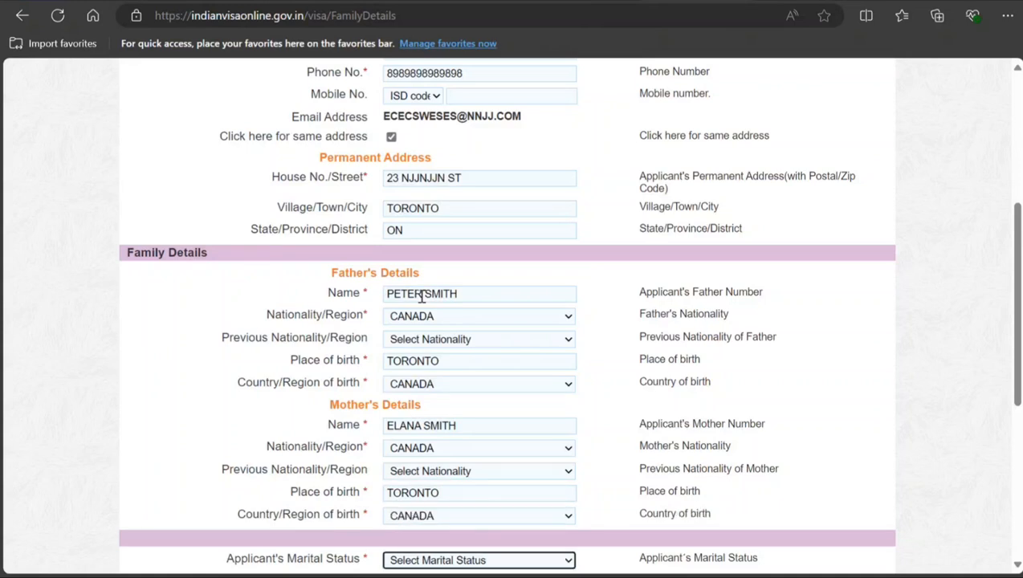
scroll(442, 257, down, 4)
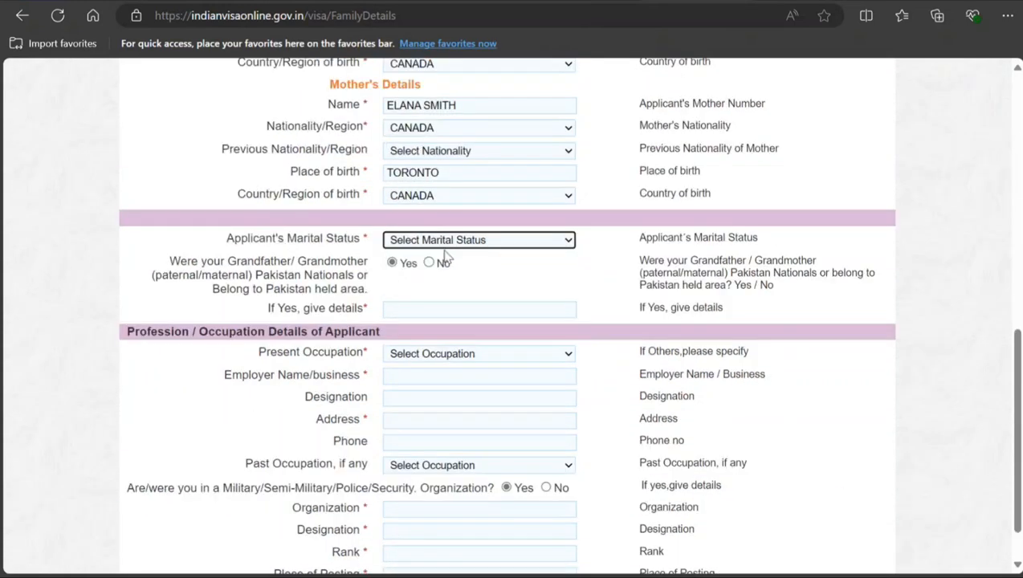
click(391, 263)
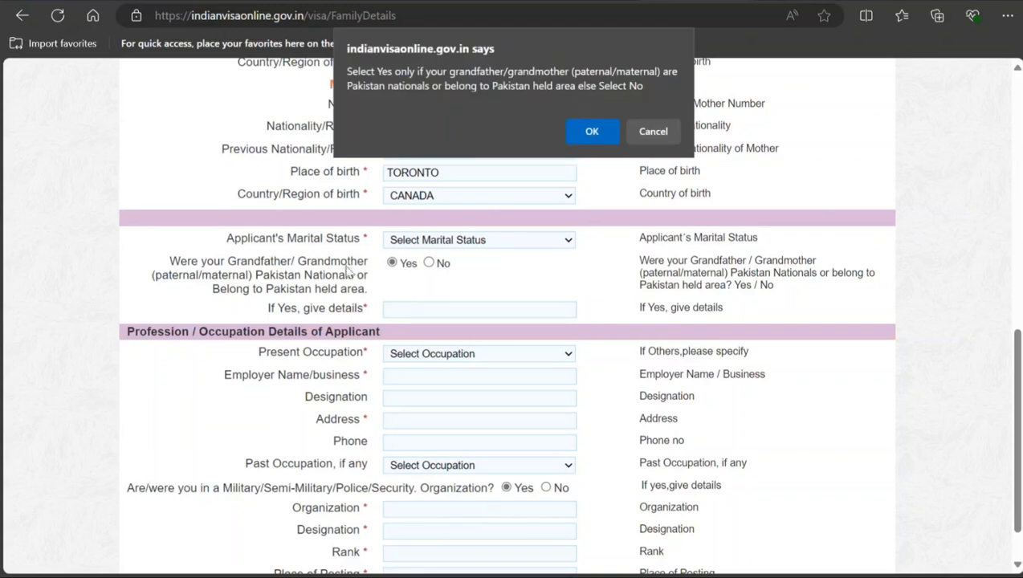
click(592, 130)
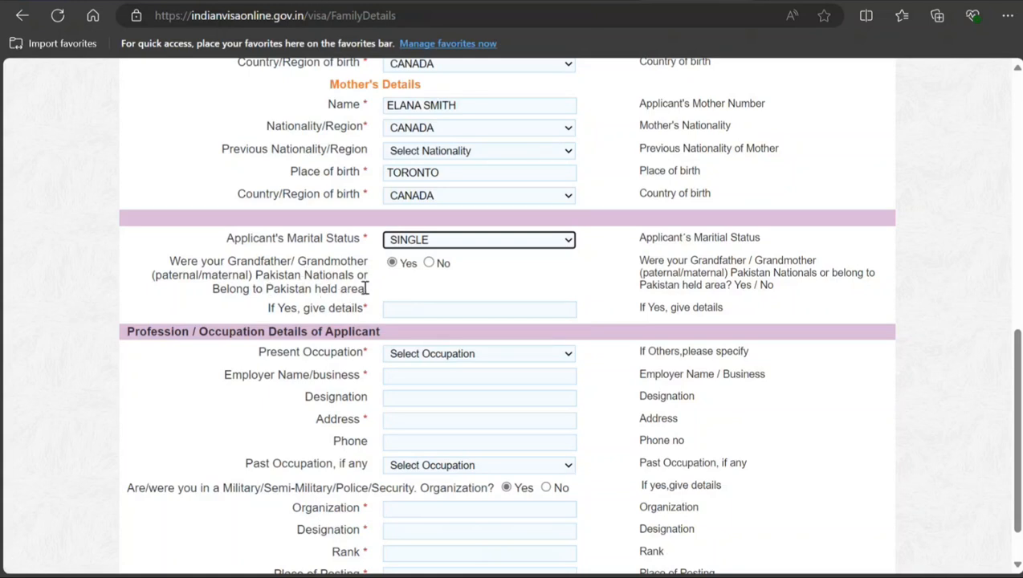
click(429, 263)
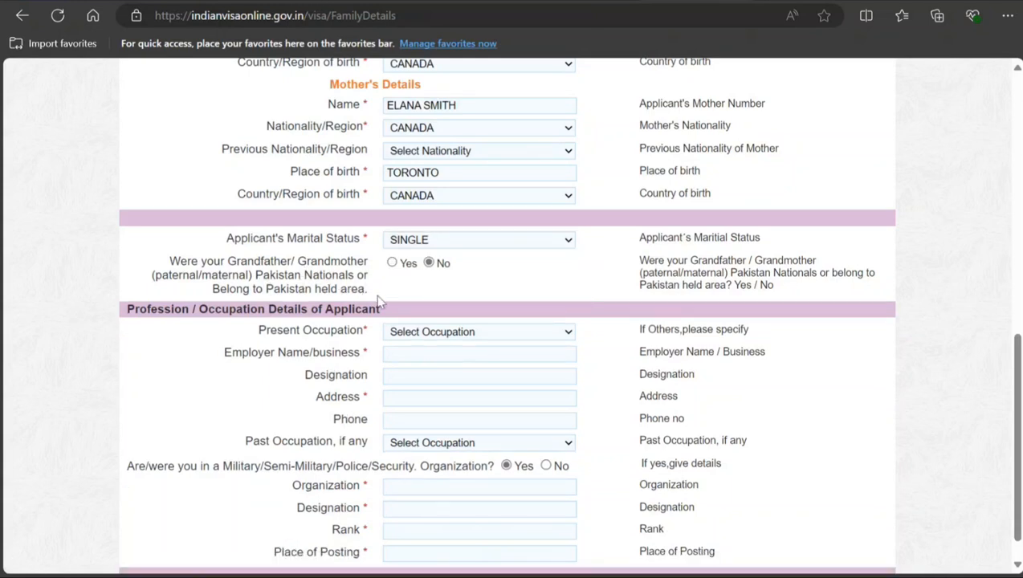
Step: Set the applicant's present occupation to SELF EMPLOYED/ FREELANCER and the employer name/business to CCDC
scroll(394, 297, down, 1)
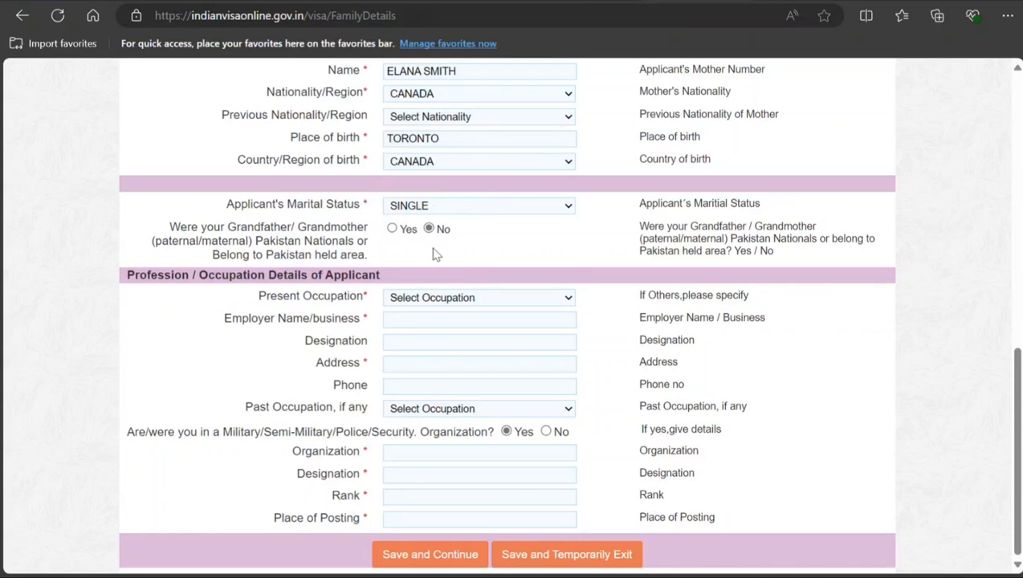
click(426, 298)
click(410, 315)
click(408, 319)
text(ccdc)
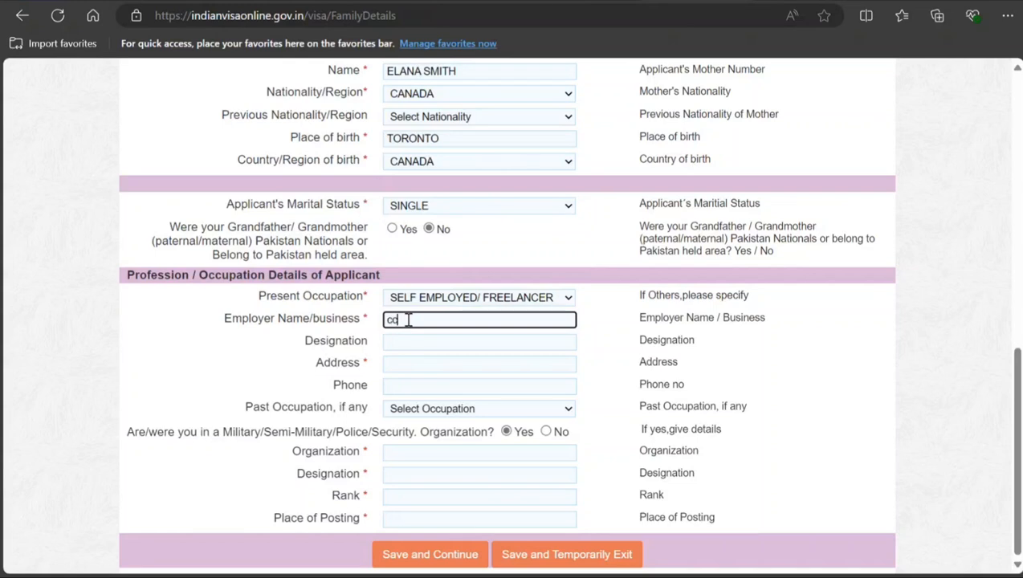
Step: Fill in the business address and phone number under the applicant's occupation details
click(397, 364)
text(adcsdcsdc)
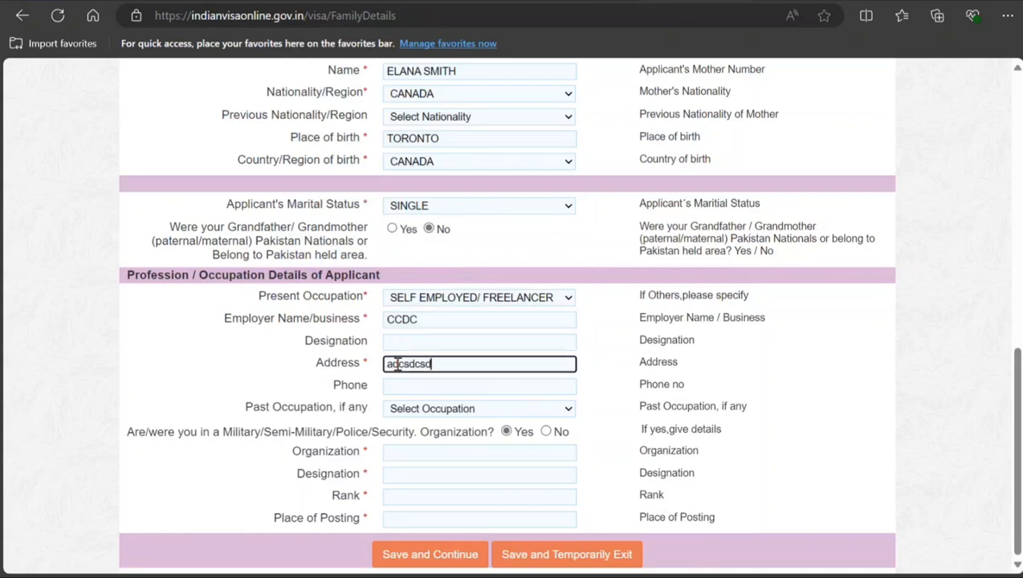
click(407, 386)
text(43535353)
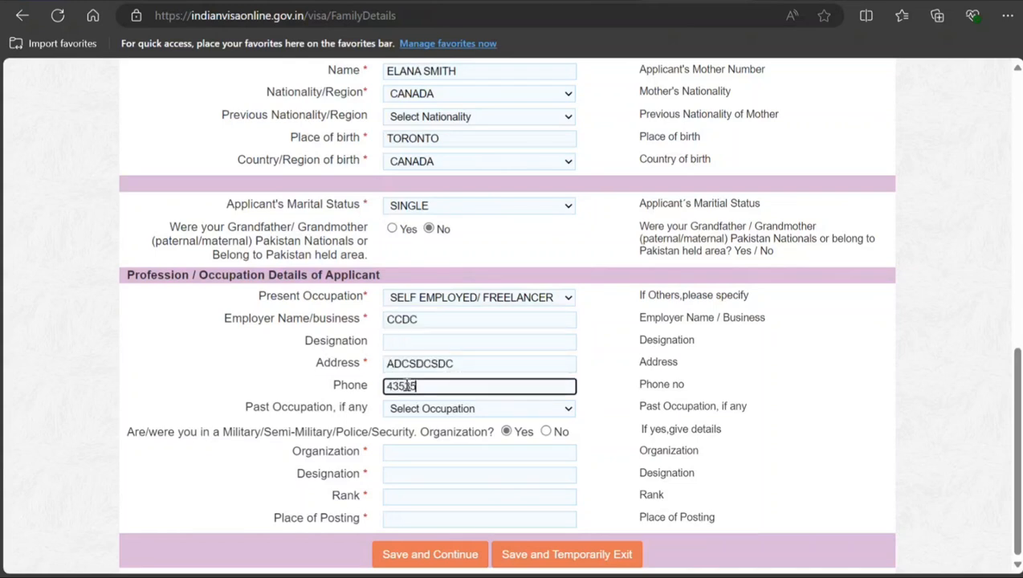
Step: Answer No to the military/police organization question, and save and continue to the visa details form
click(430, 411)
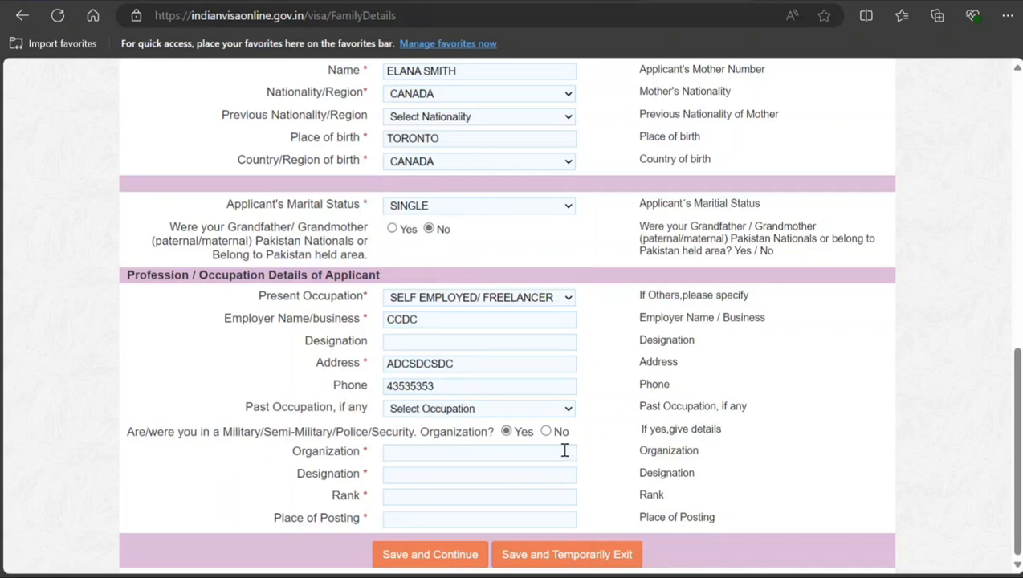
click(546, 431)
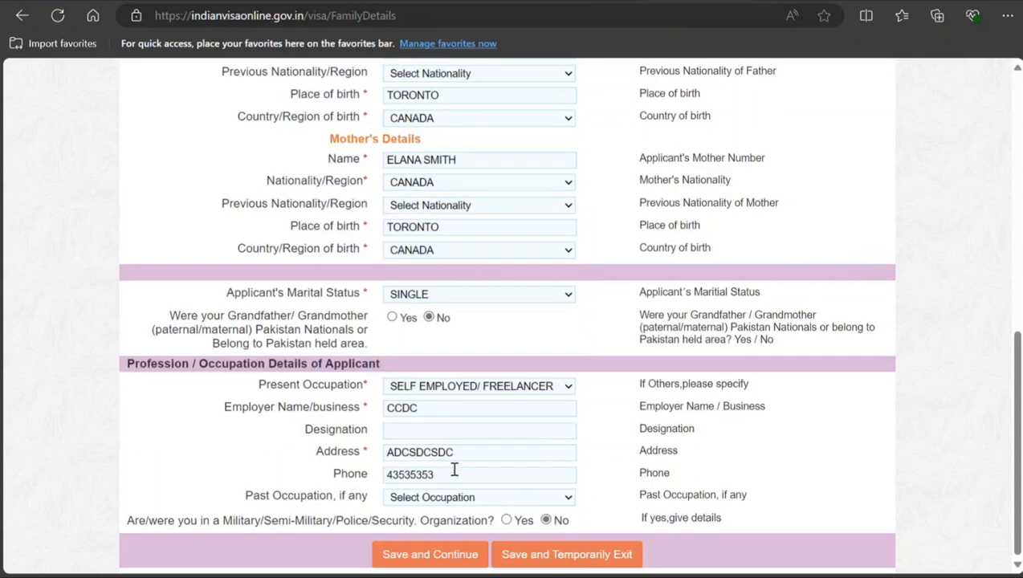
click(439, 556)
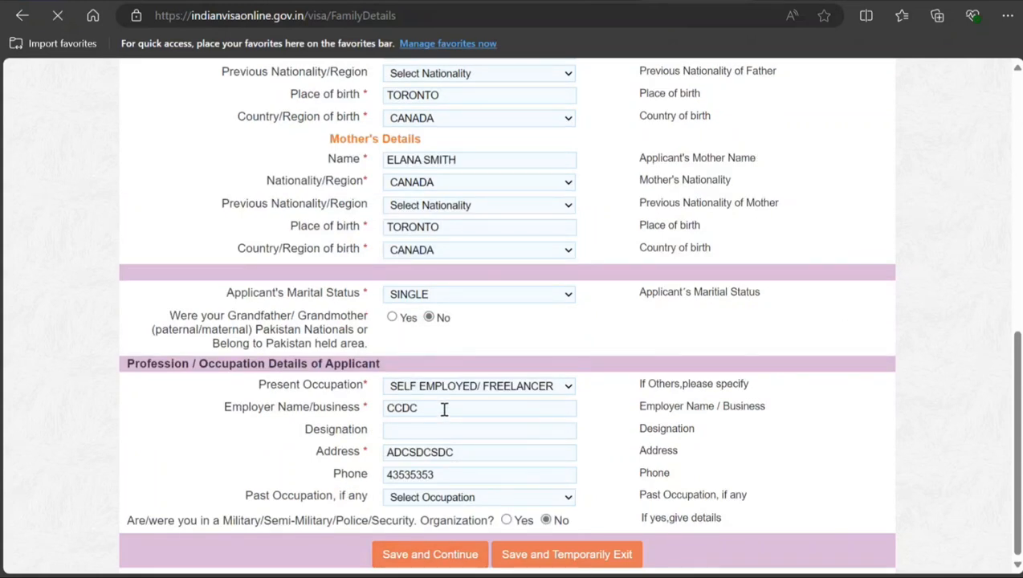
scroll(433, 215, up, 5)
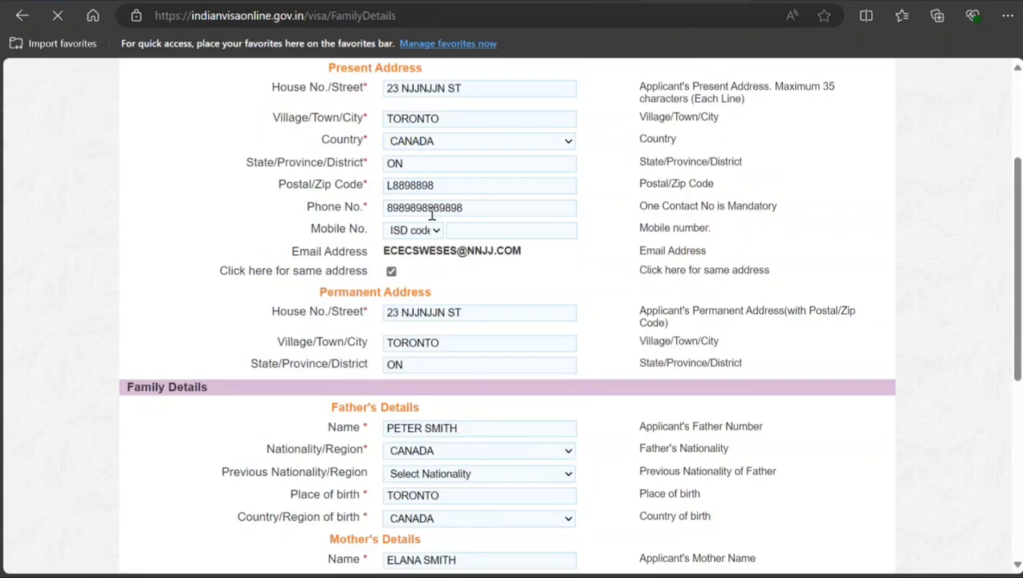
scroll(429, 214, down, 3)
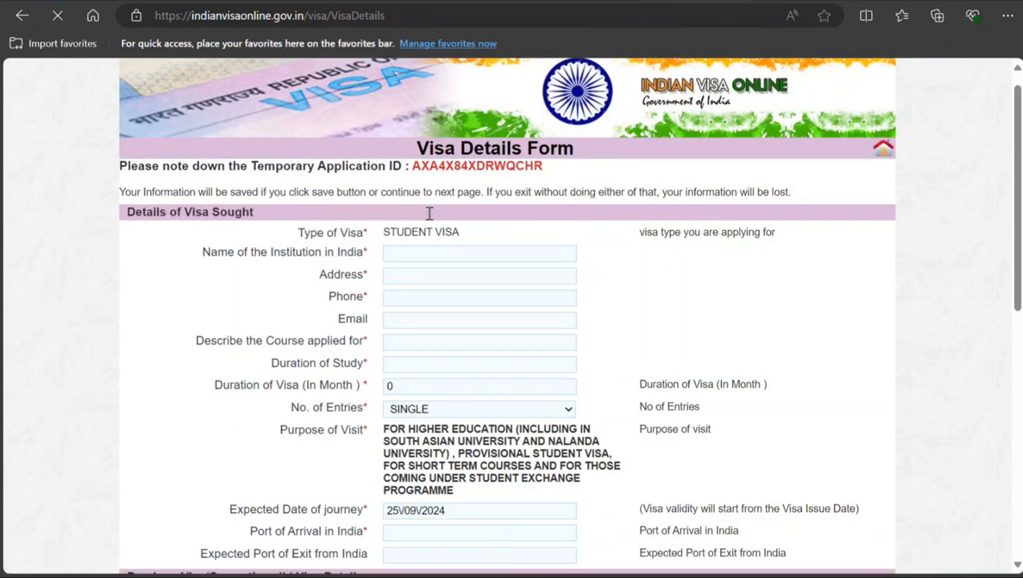
scroll(429, 213, down, 4)
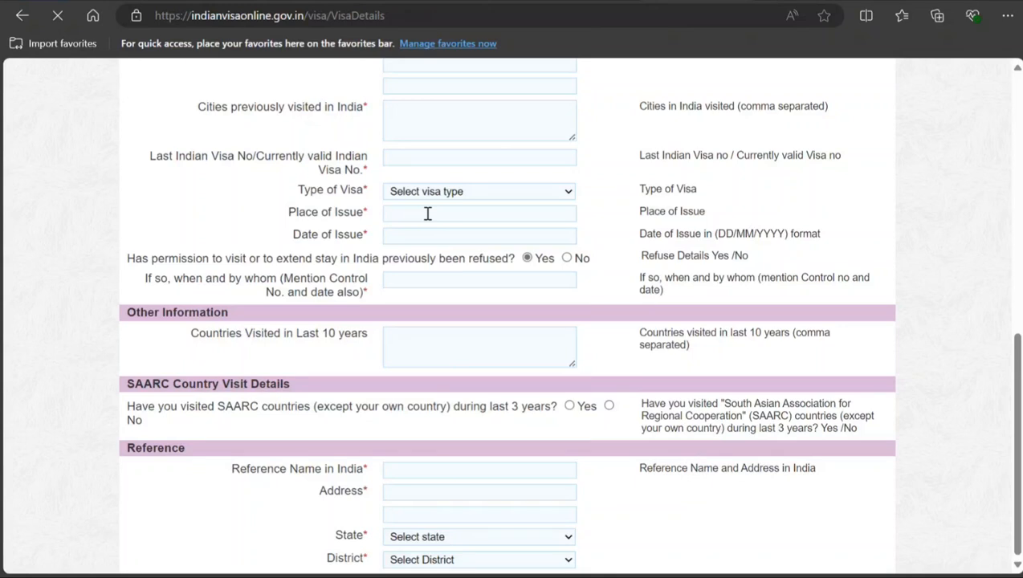
scroll(428, 214, up, 7)
scroll(427, 214, down, 7)
scroll(427, 214, up, 8)
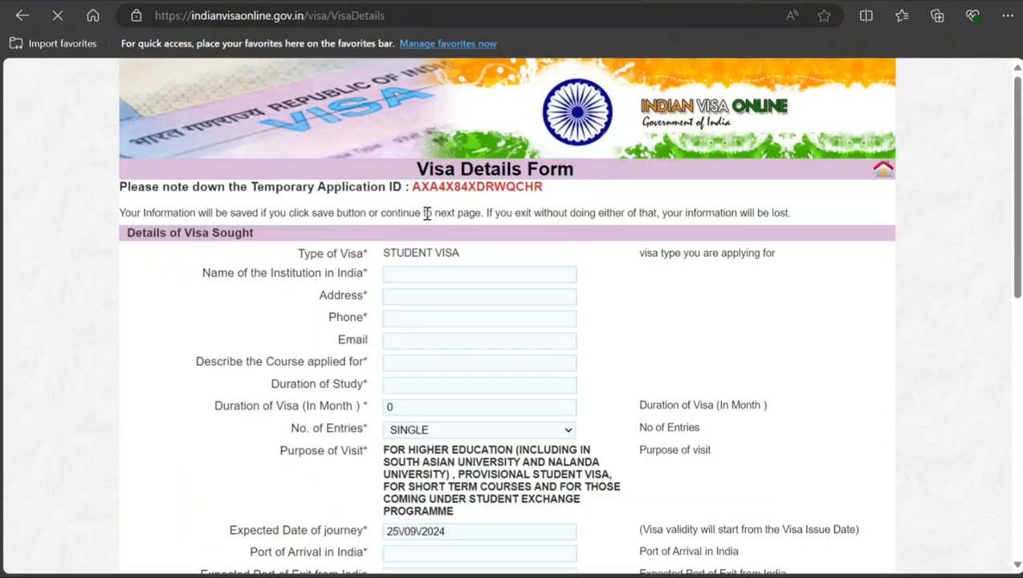
Step: Set the name of the institution in India to EFWEFWEF and fill in the institution's address
click(426, 276)
text(ef)
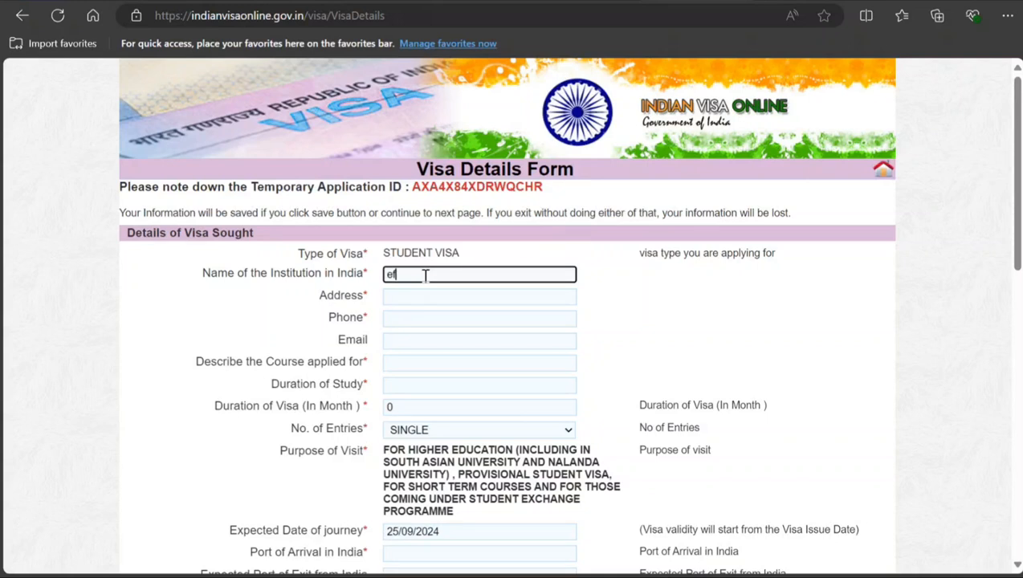
text(wefwef)
click(424, 293)
text(ewfwef)
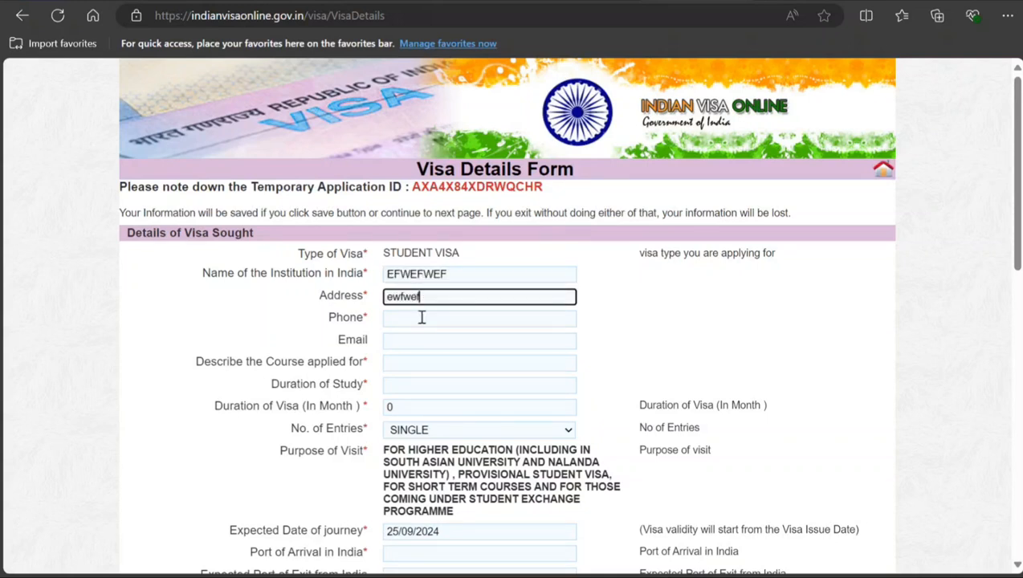
Step: Fill in the institution's phone number and e-mail under Details of Visa Sought
click(422, 318)
text(32432423423)
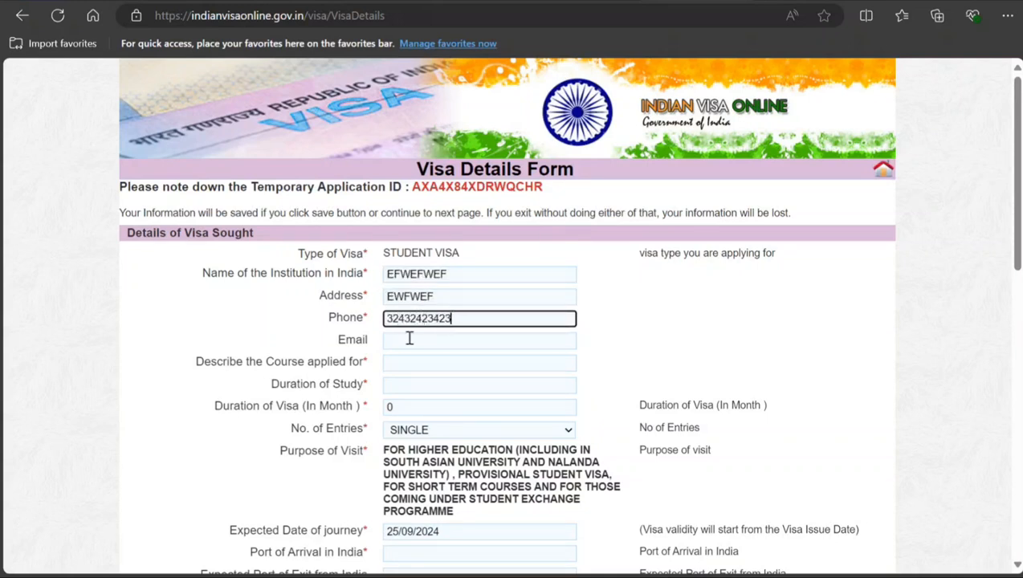
click(408, 338)
text(weqrweewr)
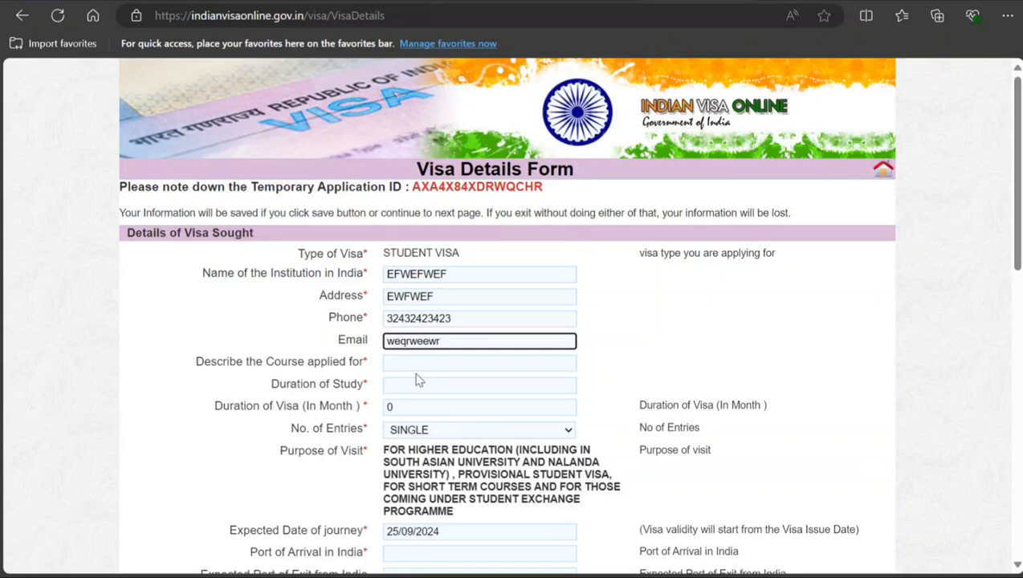
Step: Describe the course applied for as EWRWRE and correct the institution's e-mail to a valid address format
click(415, 370)
text(ewrwre)
click(462, 345)
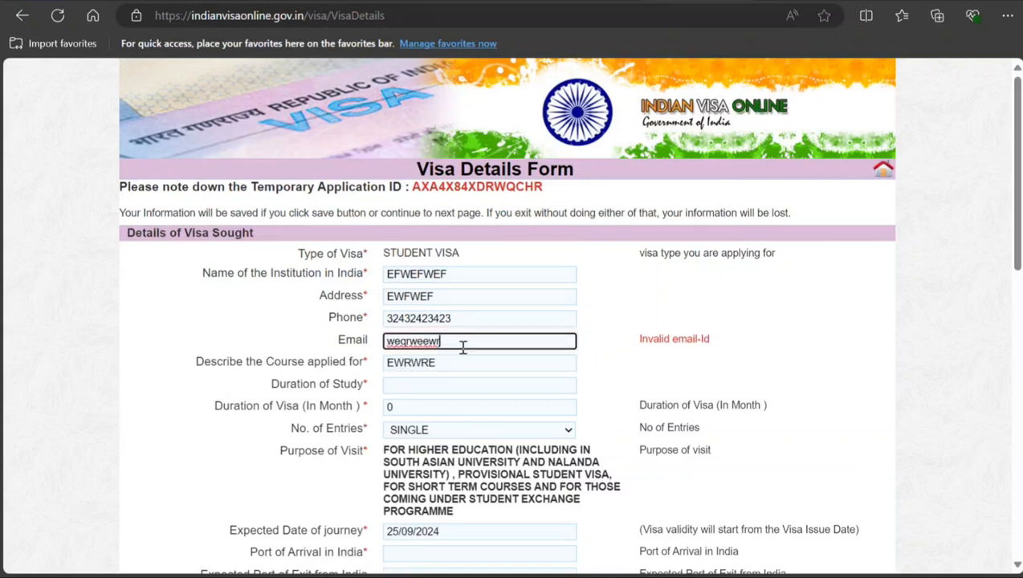
text(@sdd,cdc)
click(454, 386)
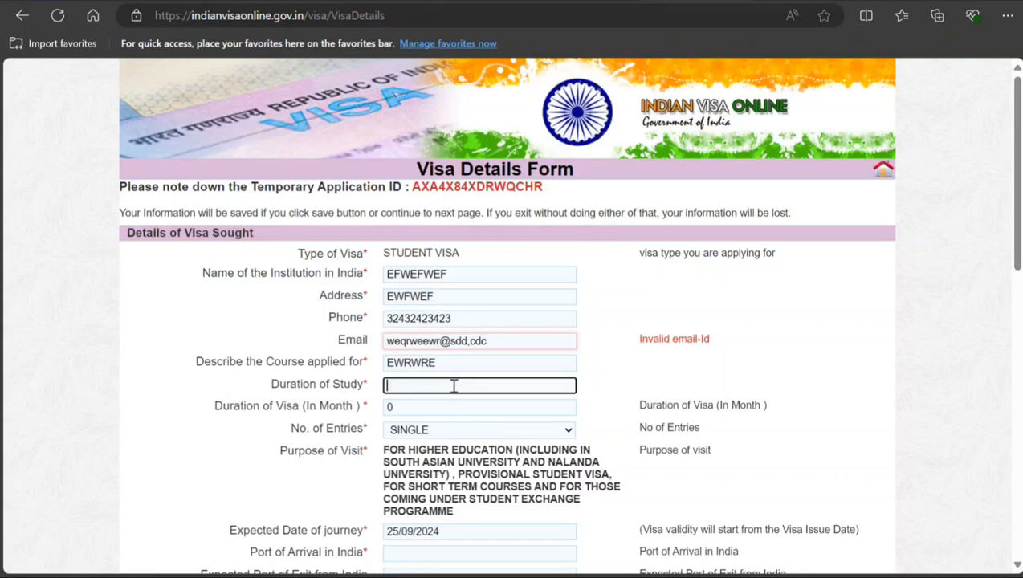
click(469, 345)
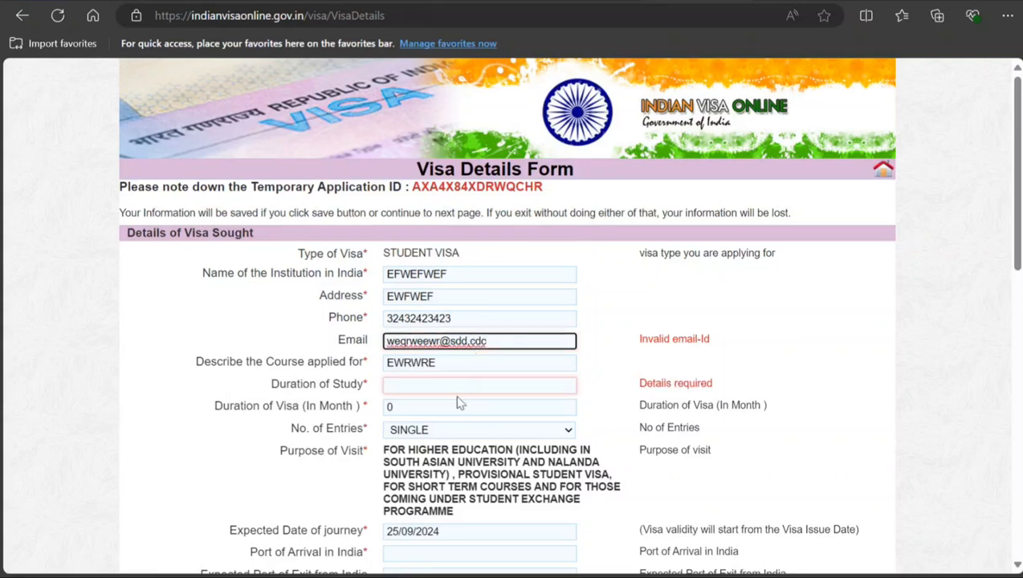
key(BackSpace)
text(.)
Step: Set the duration of study to 4, the visa duration to 48 months and the number of entries to MULTIPLE
click(477, 387)
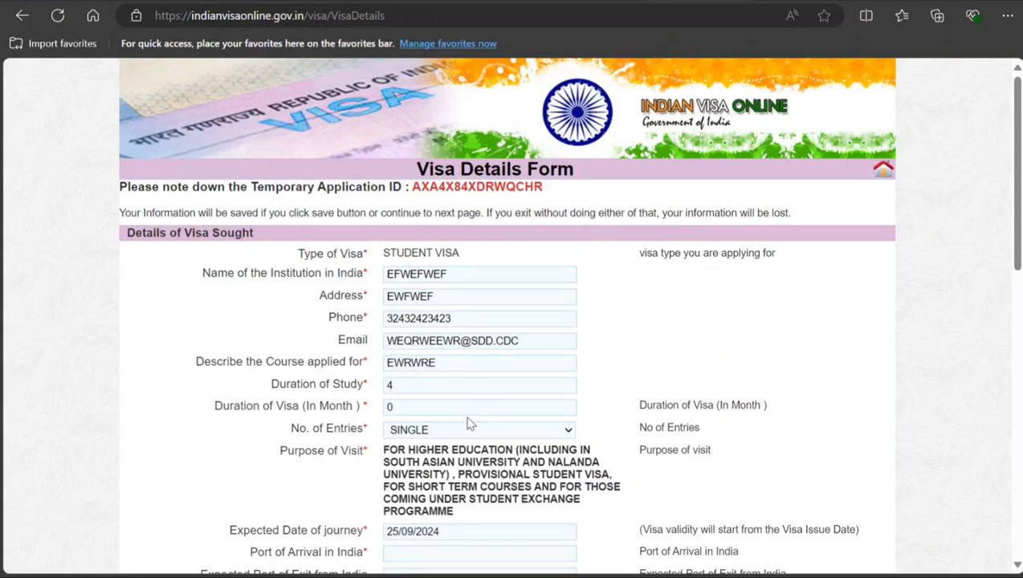
click(411, 407)
drag(393, 409, 349, 405)
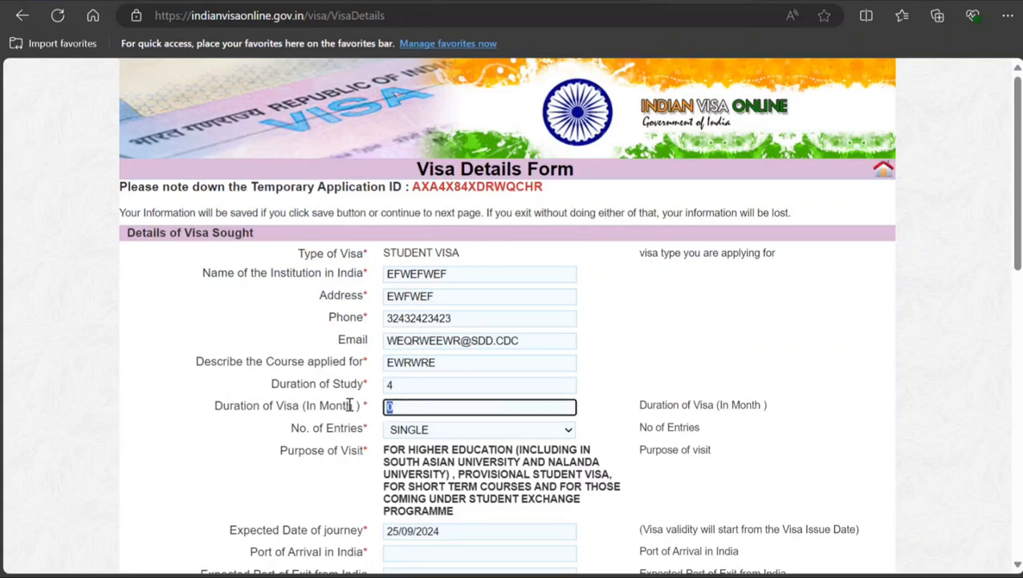
text(48)
click(432, 433)
click(431, 459)
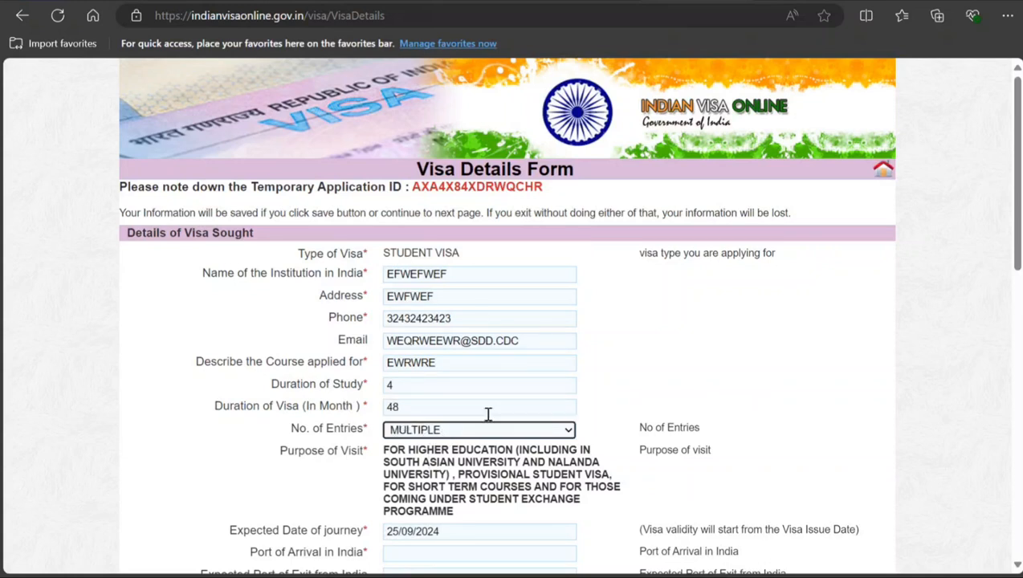
Step: Enter New Delhi as both the port of arrival in India and the expected port of exit
scroll(489, 414, down, 1)
scroll(488, 413, down, 2)
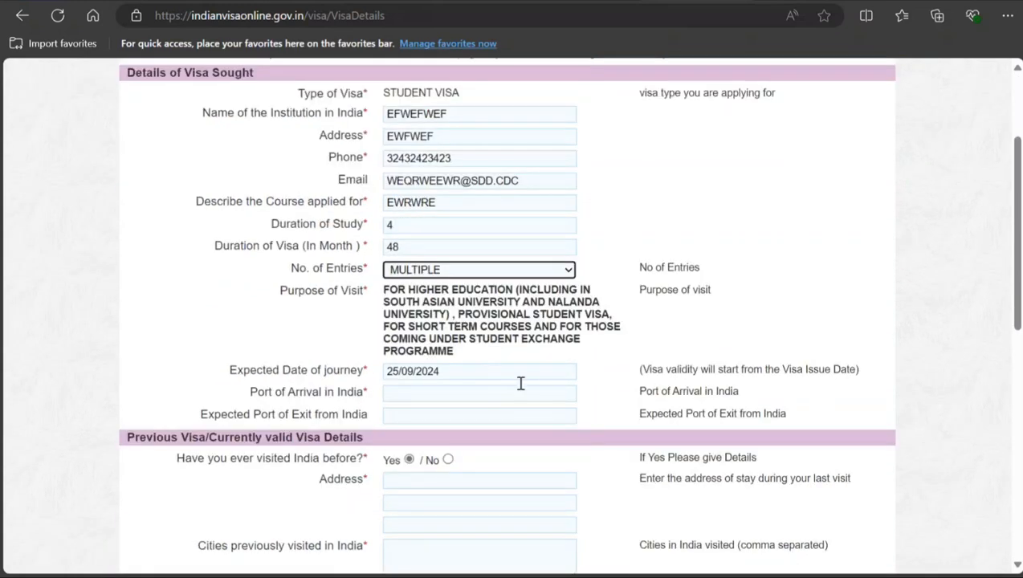
click(436, 396)
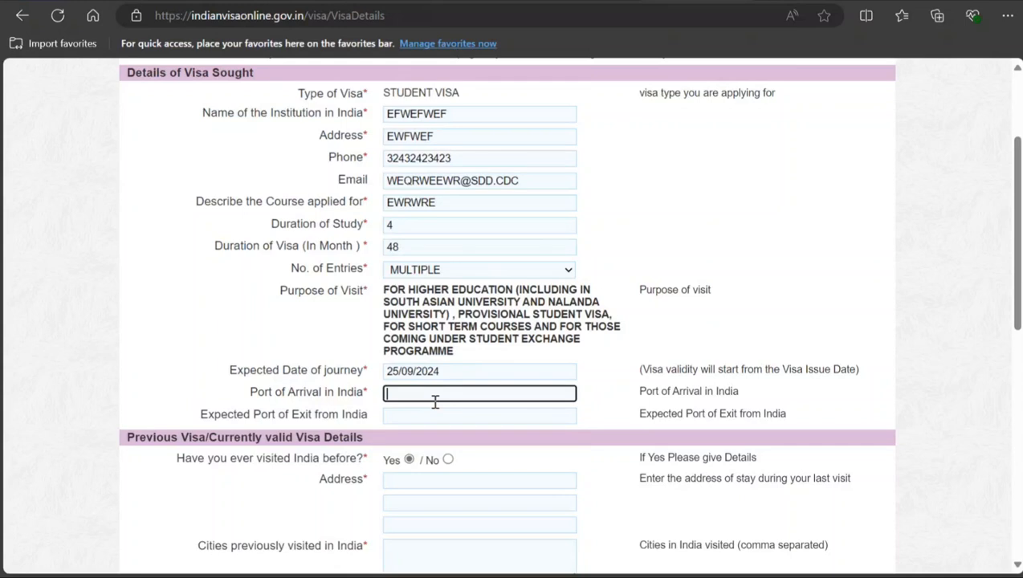
text(New Delhi)
click(416, 412)
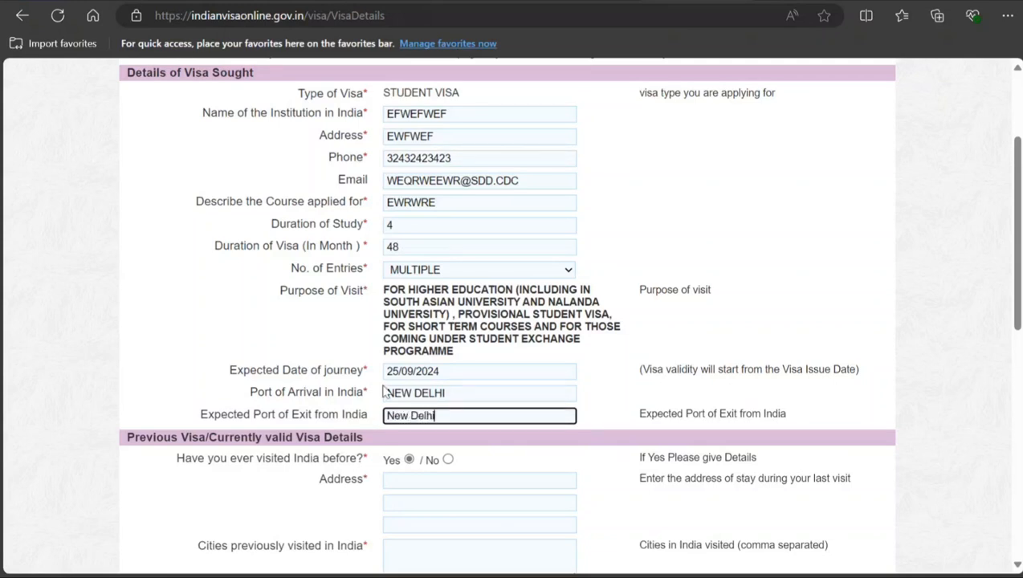
Step: Answer No to having visited India before and No to having been refused permission to visit or extend a stay
scroll(468, 452, down, 2)
click(448, 299)
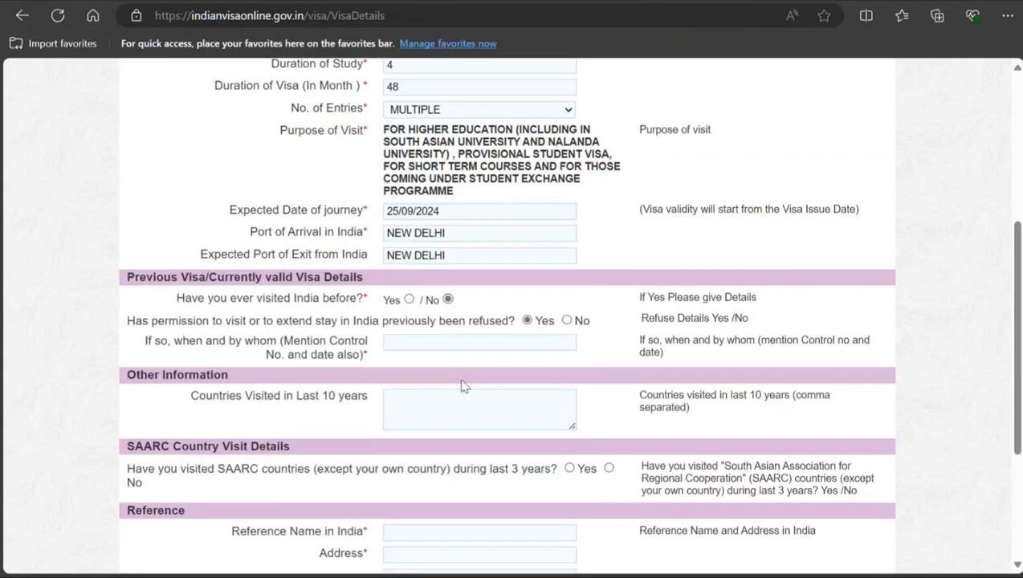
scroll(463, 385, down, 2)
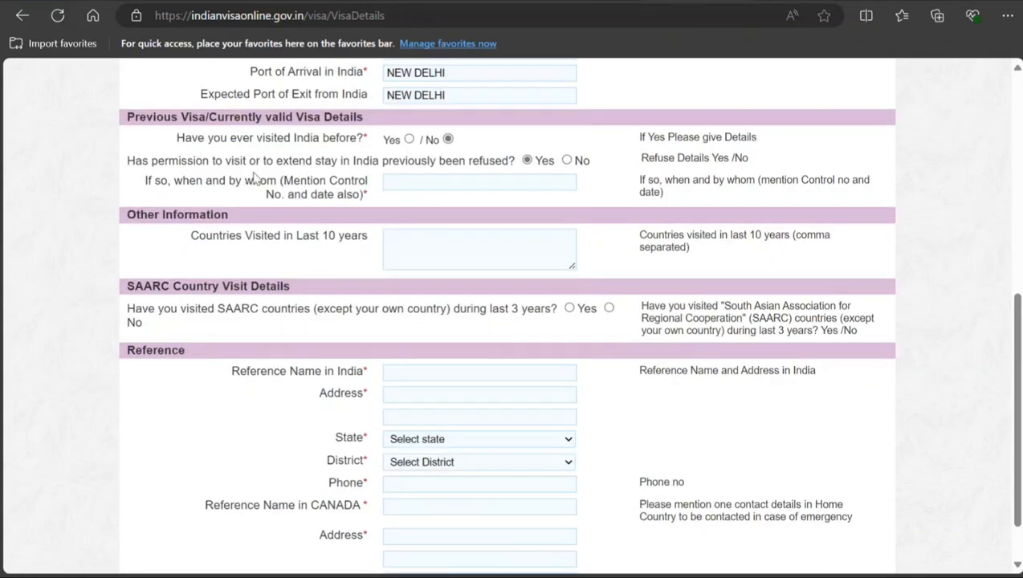
click(566, 160)
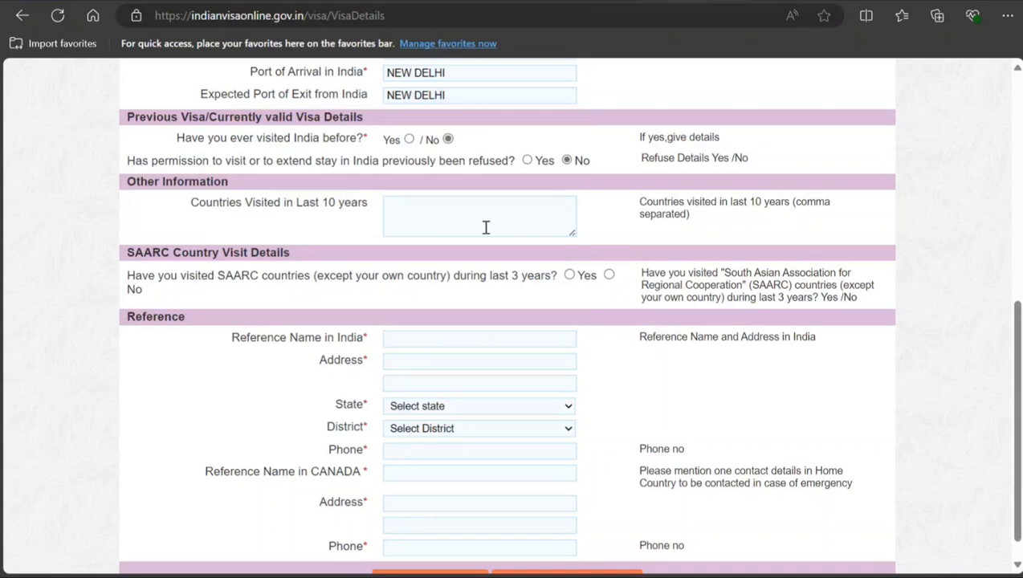
Step: Fill in the name and the first address line of the reference in India
scroll(449, 225, down, 1)
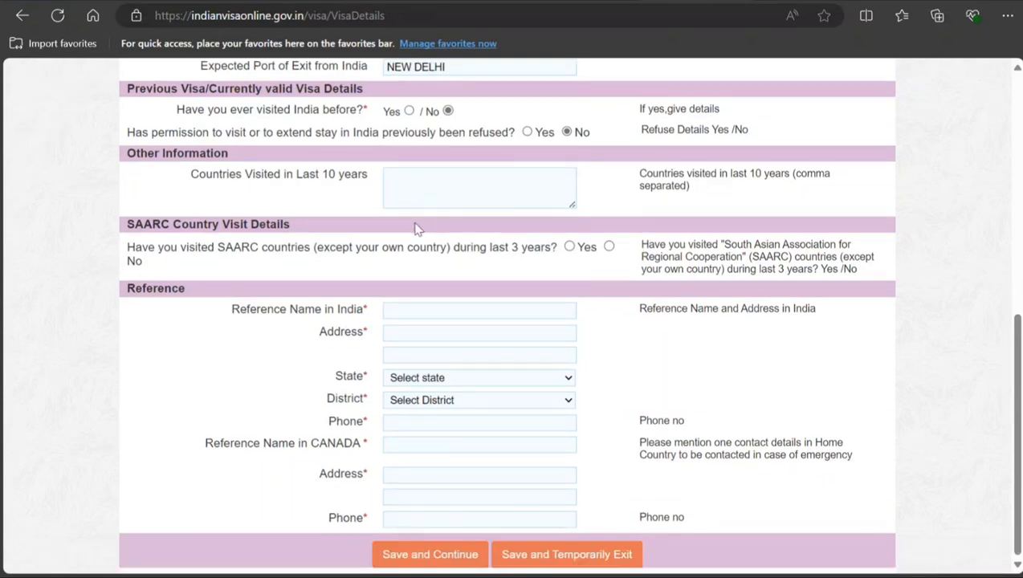
click(465, 311)
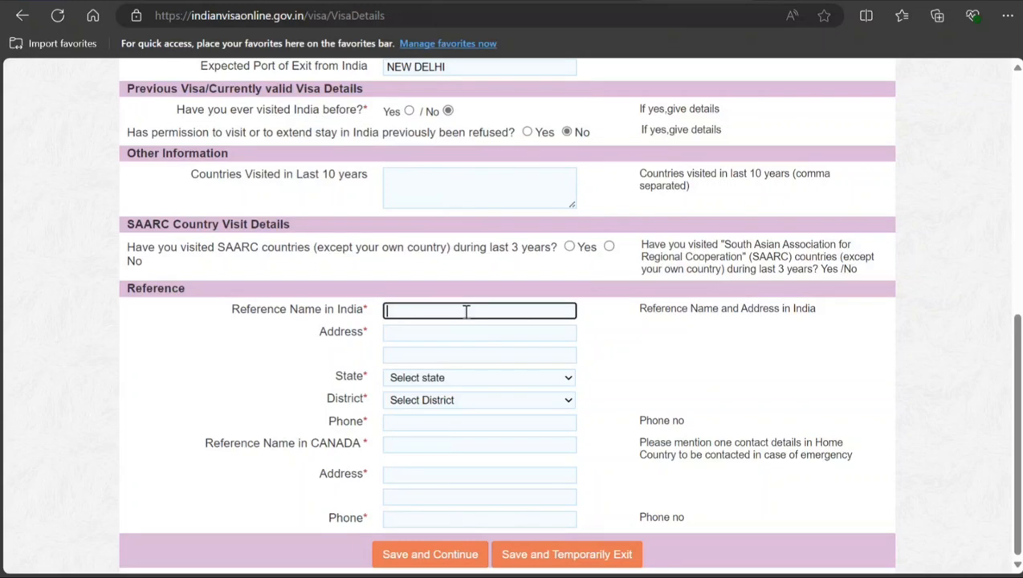
text(dvdvdfv)
click(450, 331)
text(dfvdvffd)
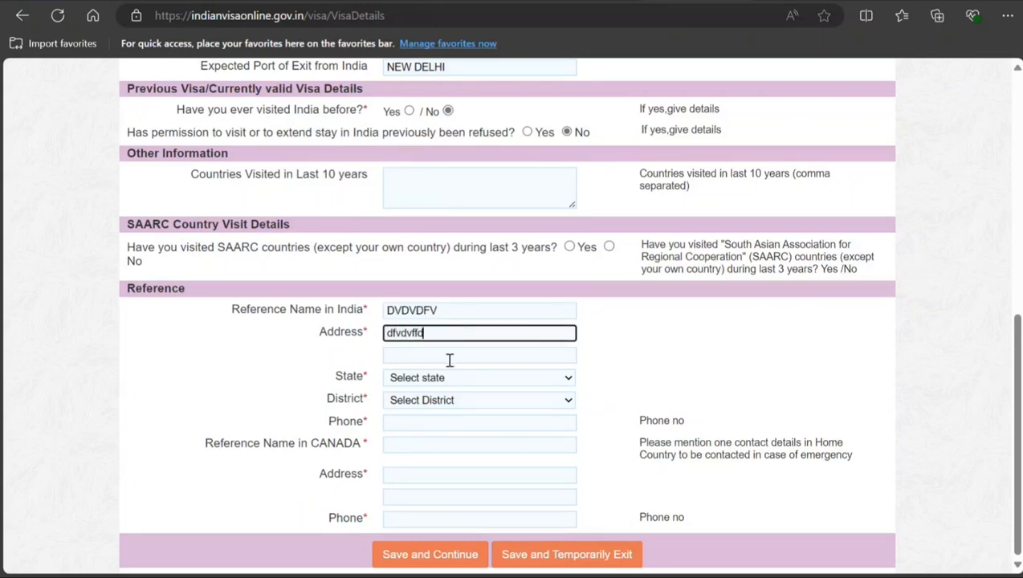
Step: Set the Indian reference's state to DELHI and district to NEW DELHI, and enter a phone number
click(451, 376)
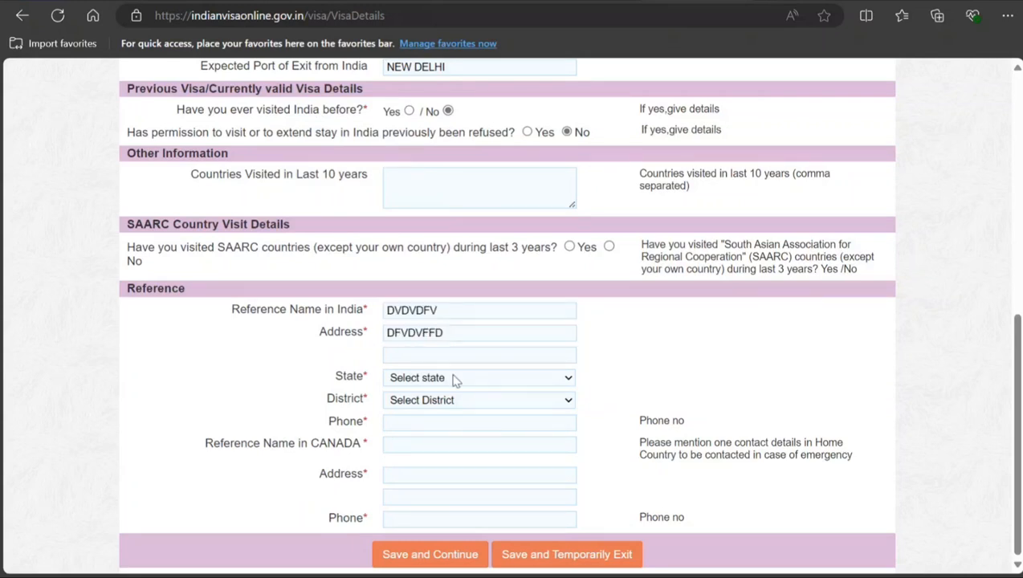
click(474, 218)
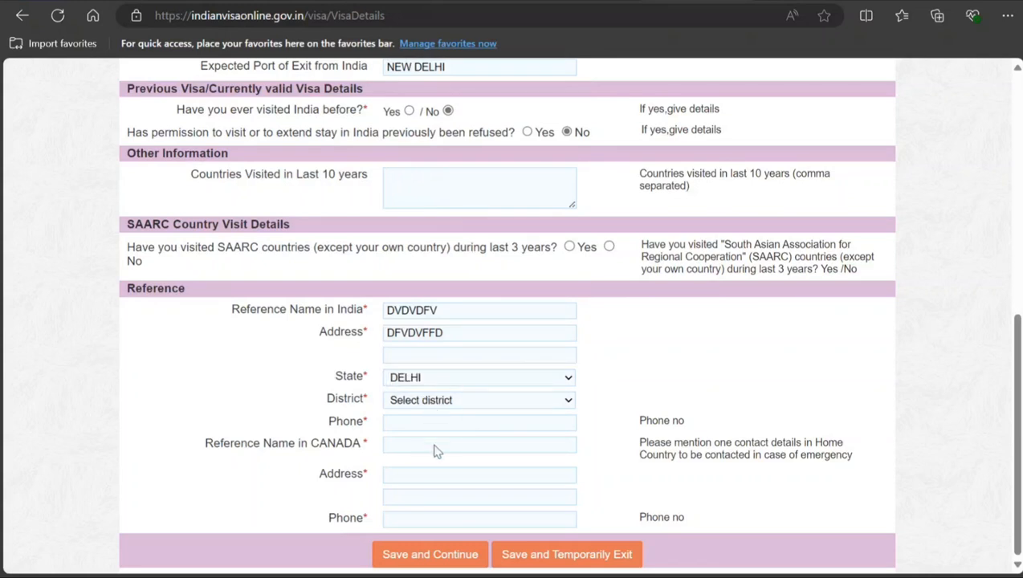
click(434, 447)
click(428, 429)
text(4t4)
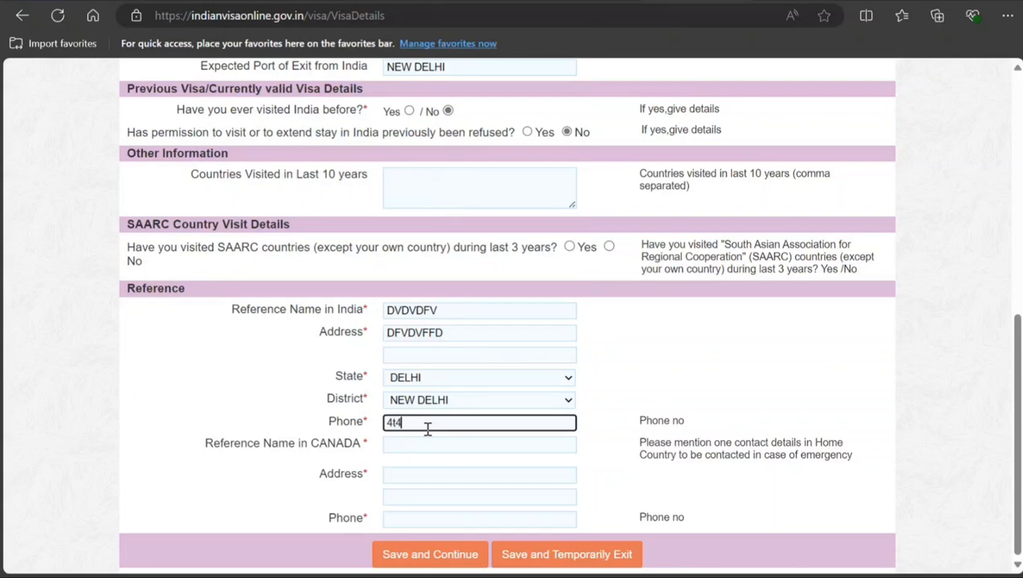
text(43t)
Step: Fill in the name, address and phone number of the reference in Canada, and try to save and continue
click(425, 444)
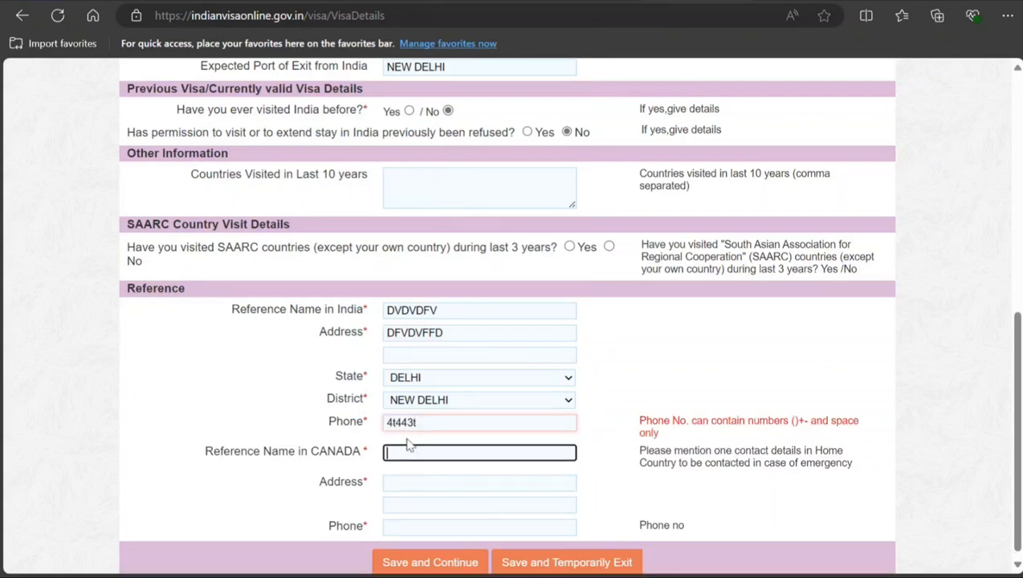
text(kknk)
click(429, 422)
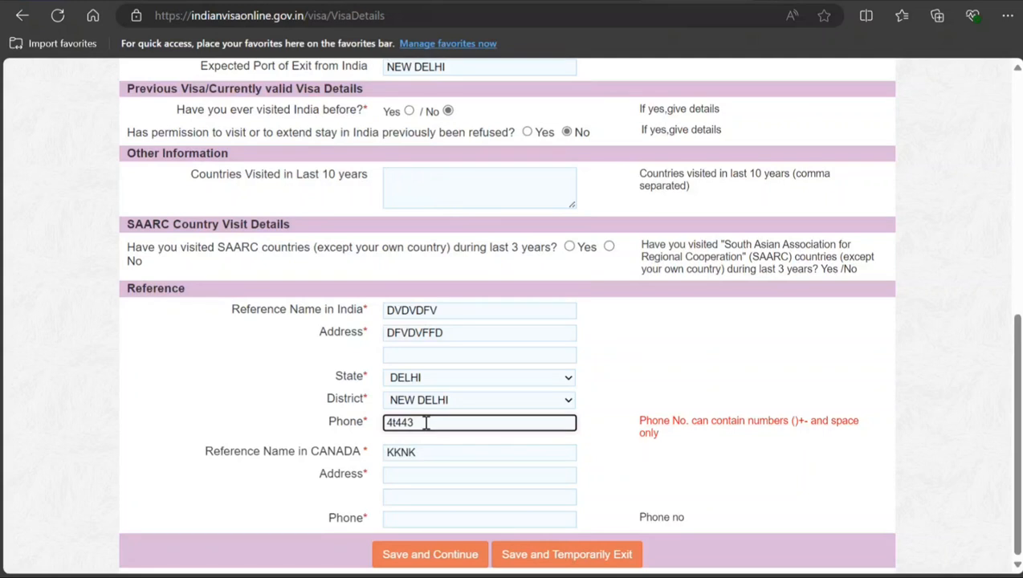
key(Tab)
key(Tab)
text(k)
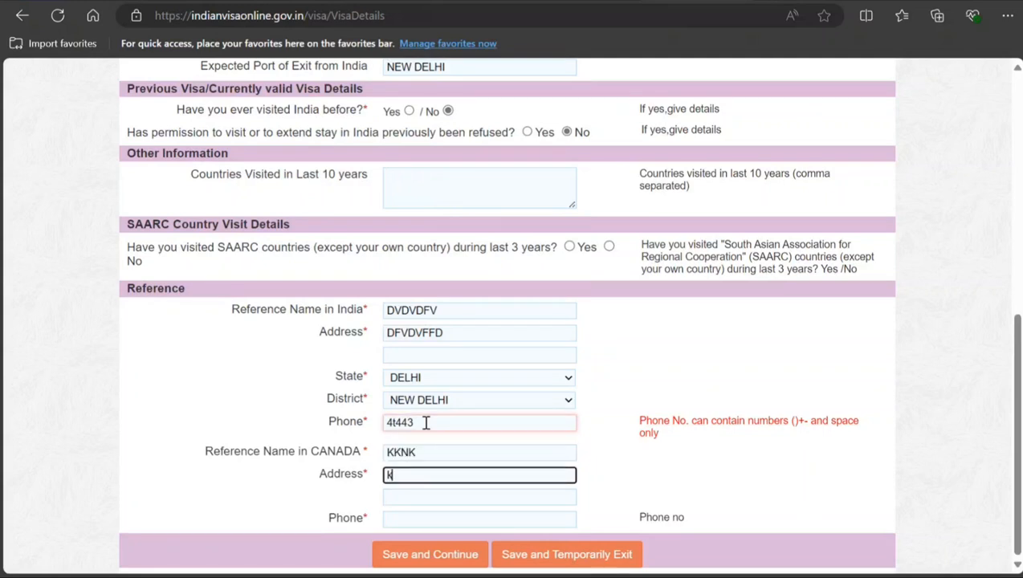
text(mkmkmkmkmk)
key(Tab)
key(Tab)
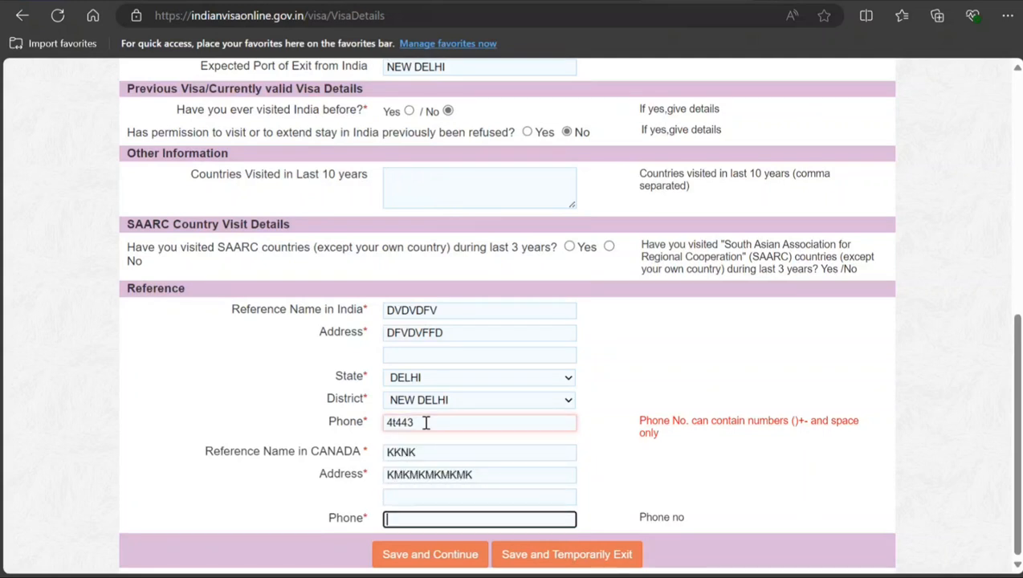
text(89898989898)
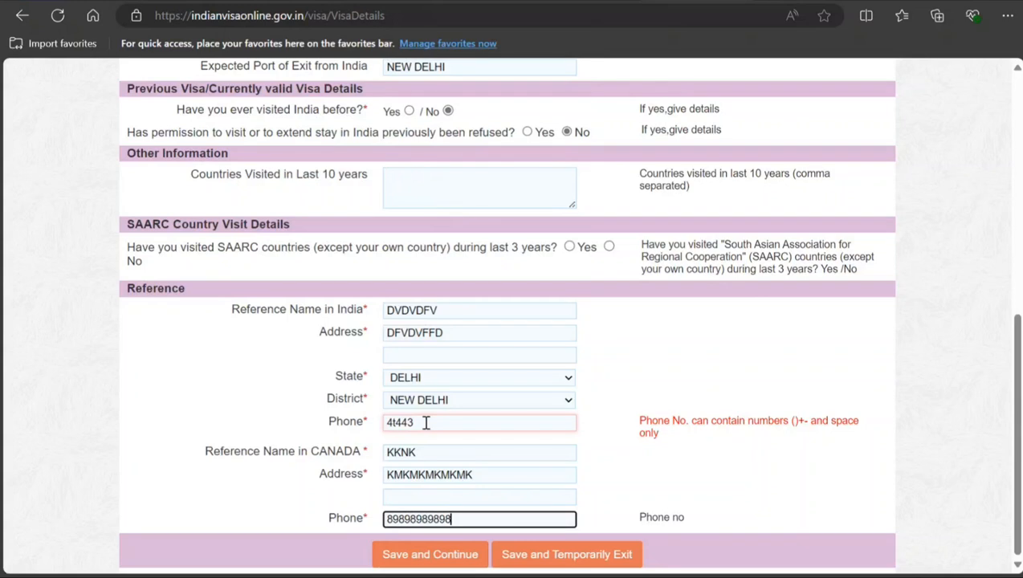
click(375, 560)
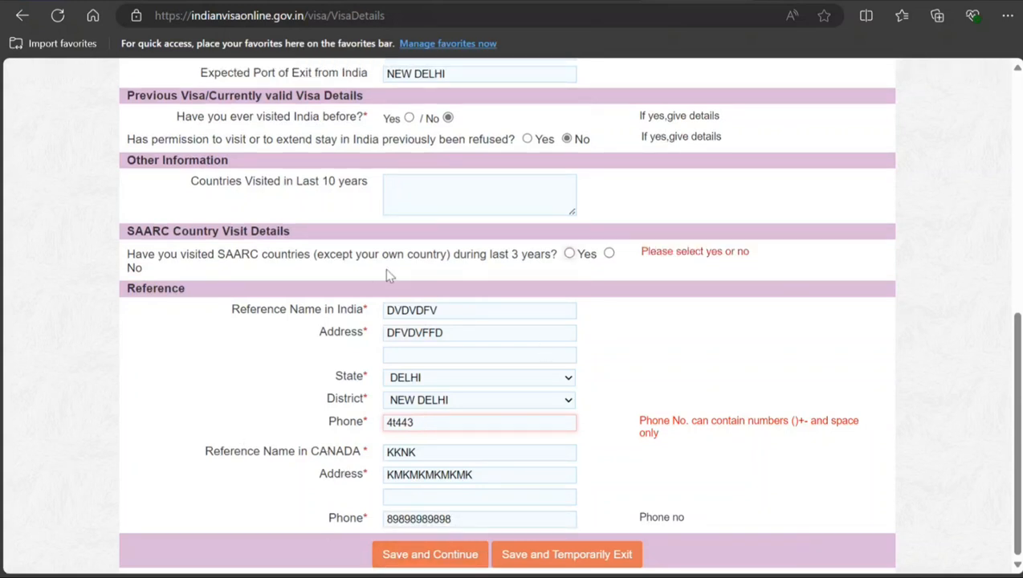
Step: Answer No to the SAARC countries question, replace the Indian reference's phone number with digits only, and save and continue
click(609, 253)
double_click(457, 421)
text(32423432432)
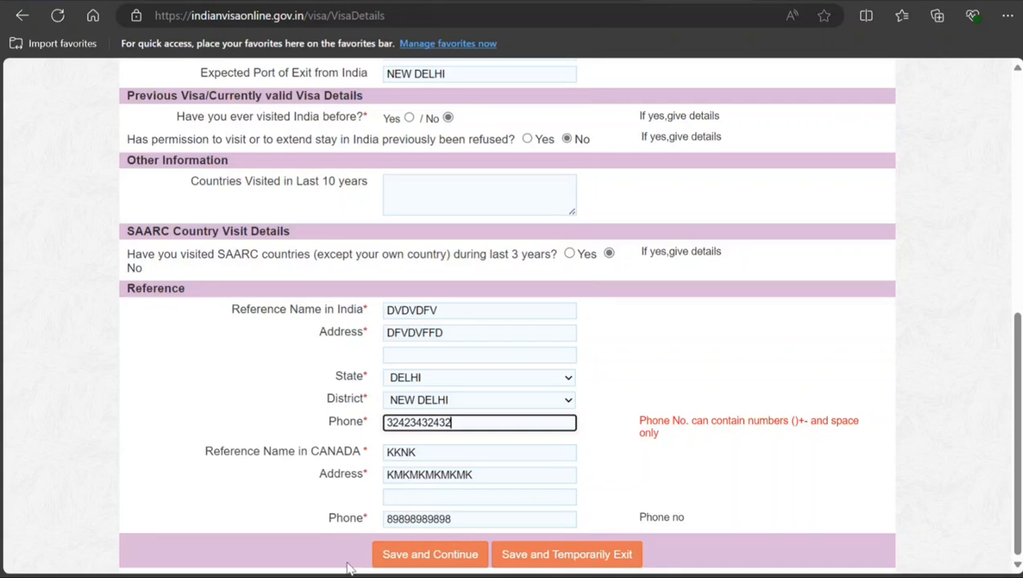
click(446, 554)
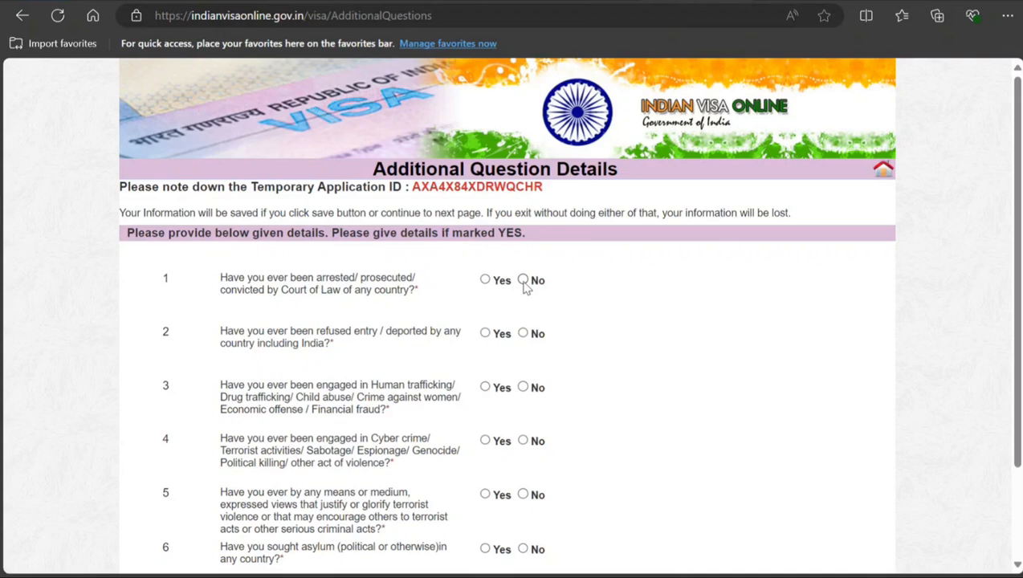
Step: Answer No to additional questions 1 to 5, from arrest or prosecution through expressing views that justify terrorist violence
click(522, 333)
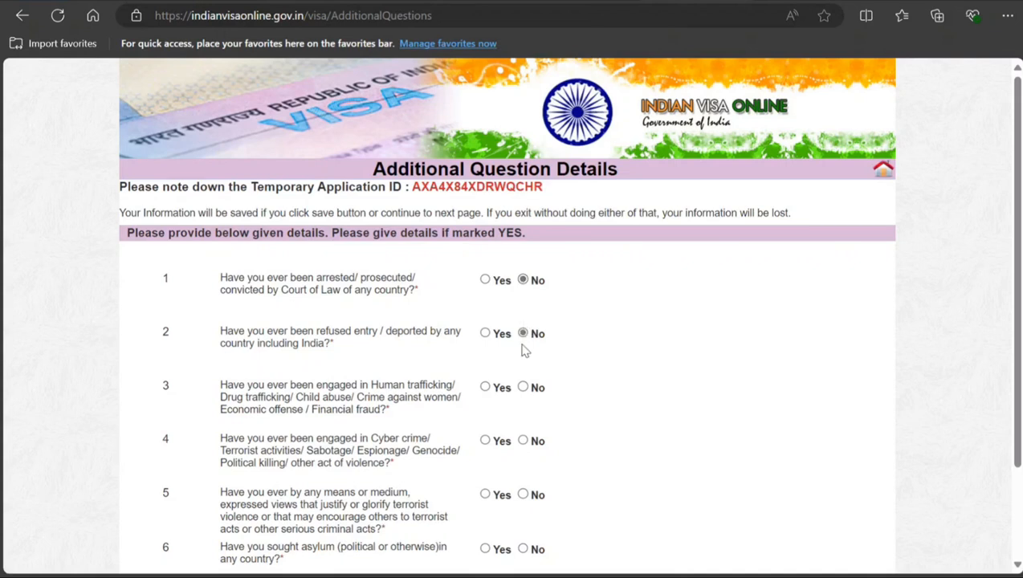
click(523, 386)
click(522, 440)
scroll(526, 437, down, 2)
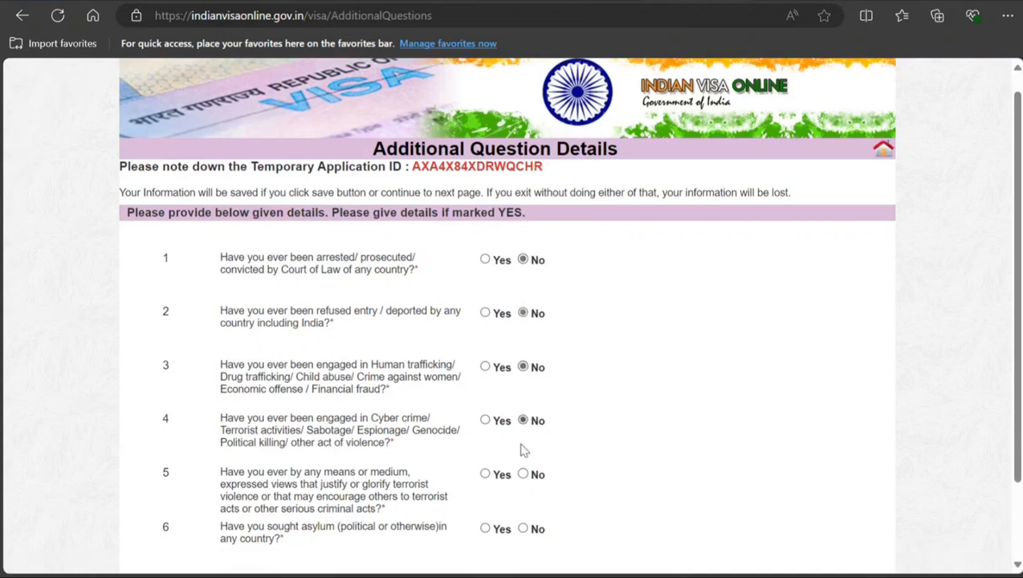
click(526, 381)
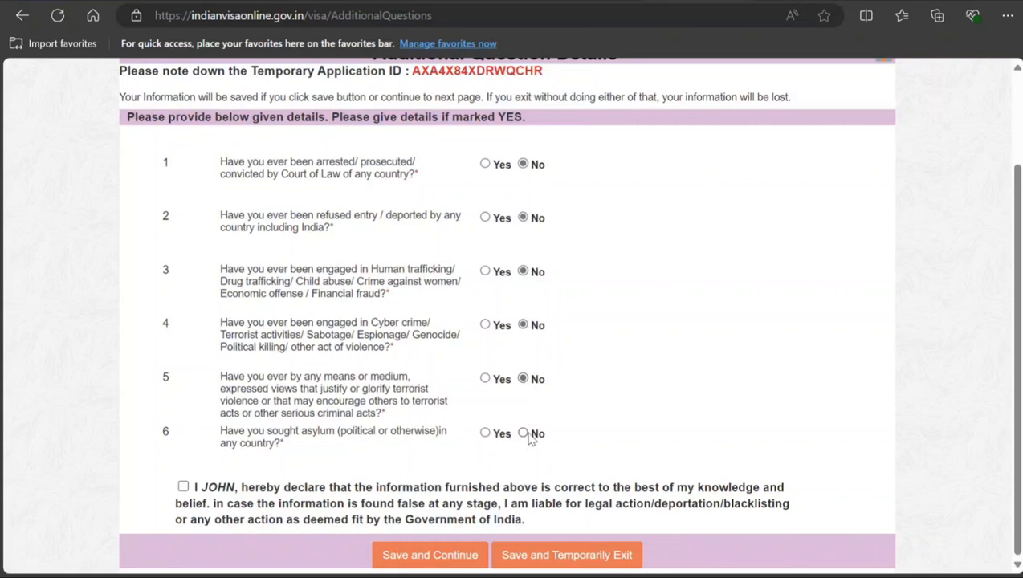